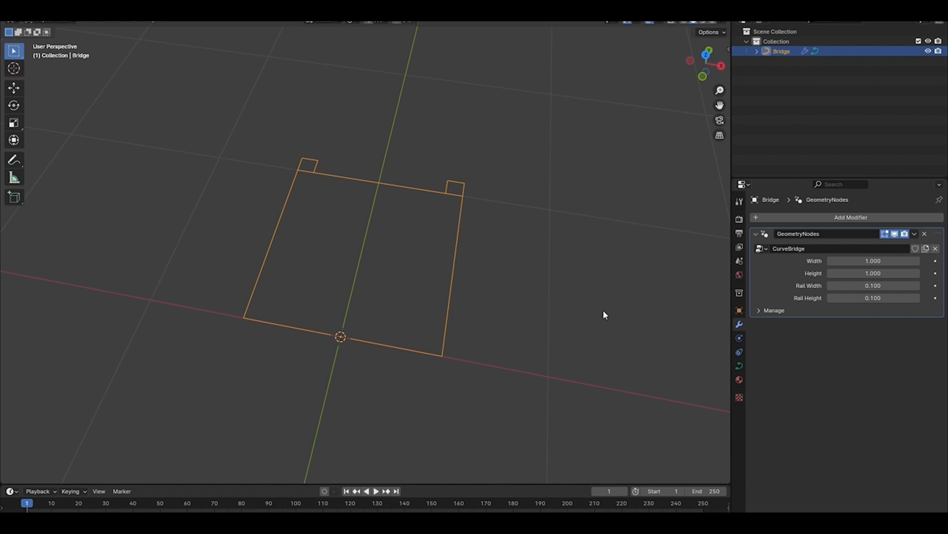
# Switch to the Geometry Nodes workspace to edit the Bridge object's CurveBridge node tree.
pyautogui.moveTo(550, 299); pyautogui.dragTo(543, 281, button='middle')
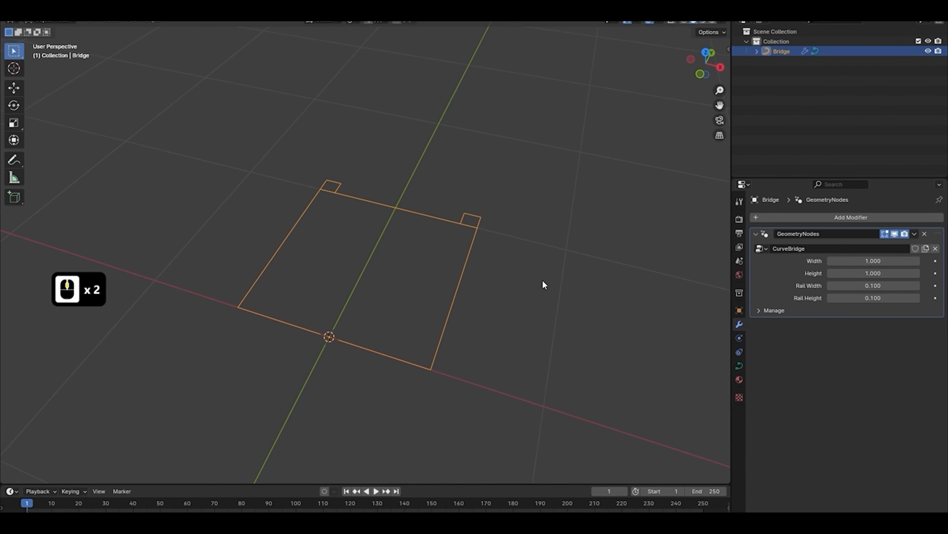
pyautogui.scroll(-2, 543, 277)
pyautogui.keyDown('shift'); pyautogui.moveTo(474, 273); pyautogui.dragTo(471, 269, button='middle'); pyautogui.keyUp('shift')
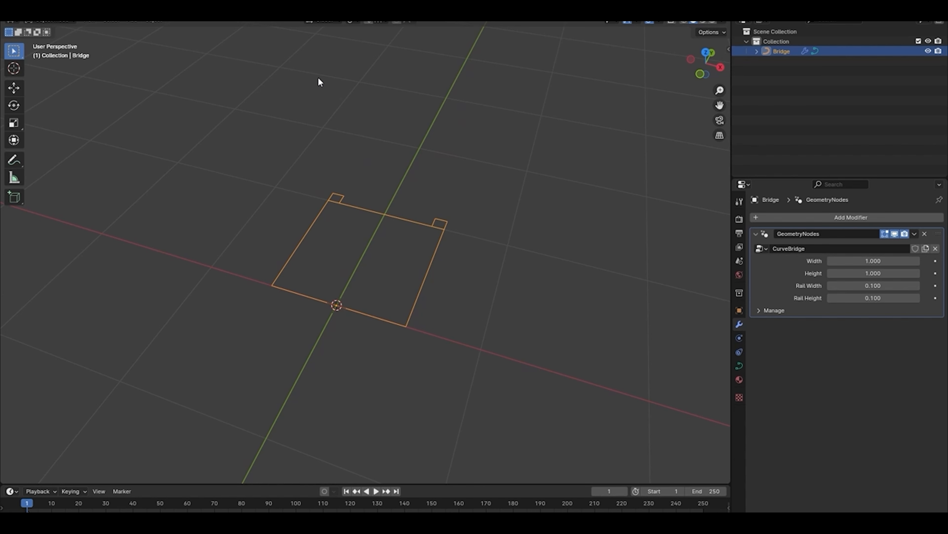
pyautogui.click(295, 11)
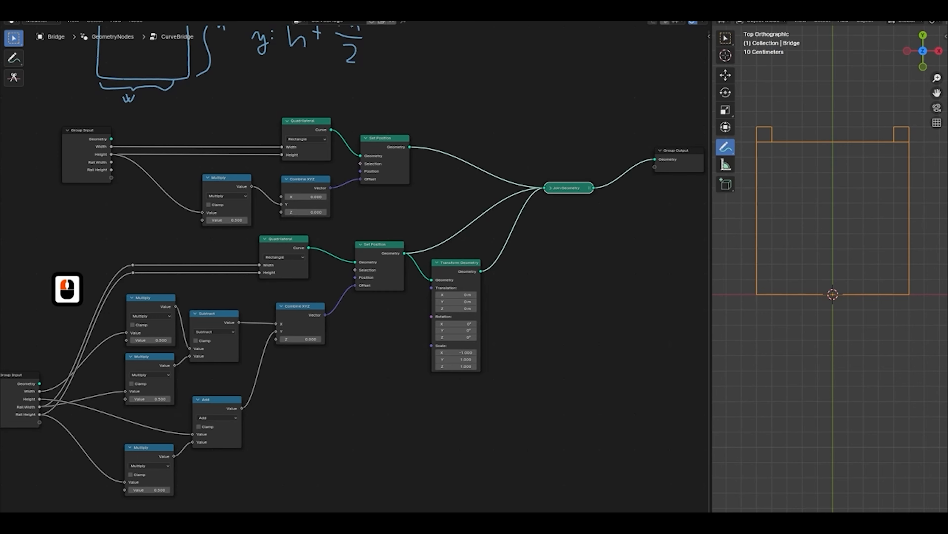
# Group all nodes ahead of Join Geometry, including both Group Inputs, in a frame labelled Profile.
pyautogui.scroll(-3, 494, 214)
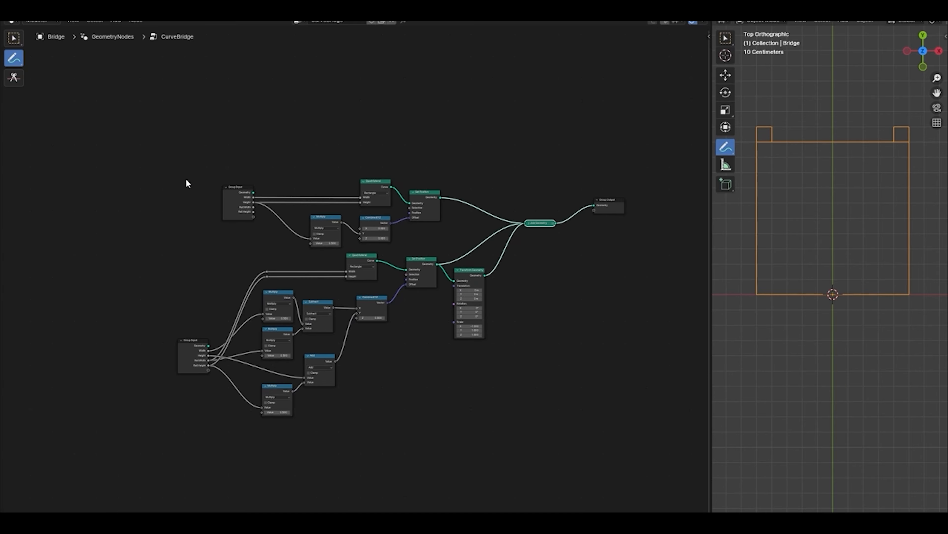
pyautogui.moveTo(328, 296)
pyautogui.keyDown('ctrl'); pyautogui.mouseDown()
pyautogui.moveTo(159, 161)
pyautogui.moveTo(538, 408)
pyautogui.mouseUp(); pyautogui.keyUp('ctrl')
pyautogui.click(14, 41)
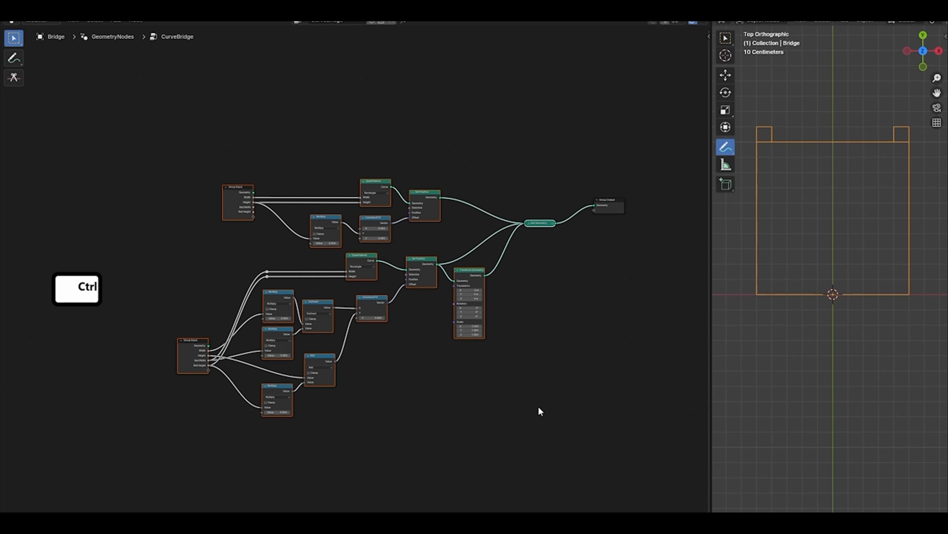
pyautogui.hotkey('ctrl', 'j')
pyautogui.press('F2')
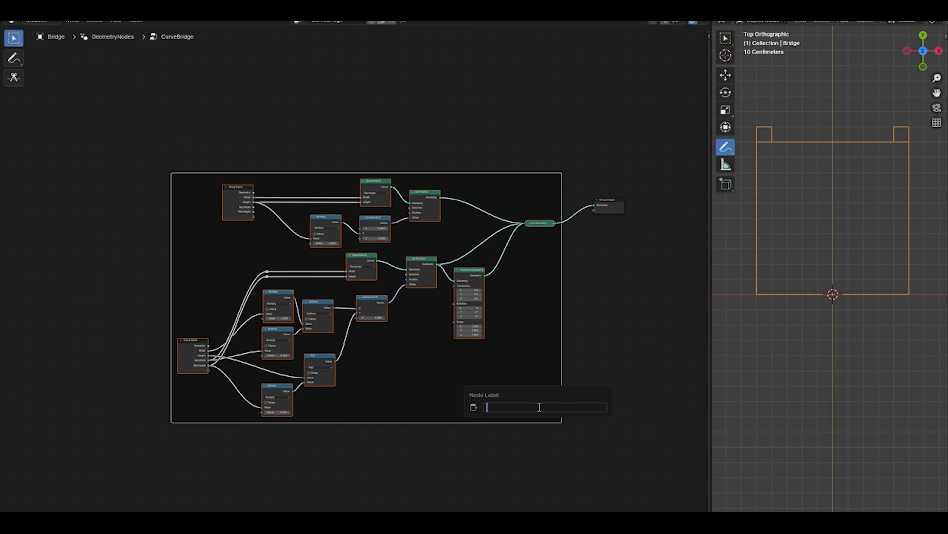
pyautogui.write('Profi')
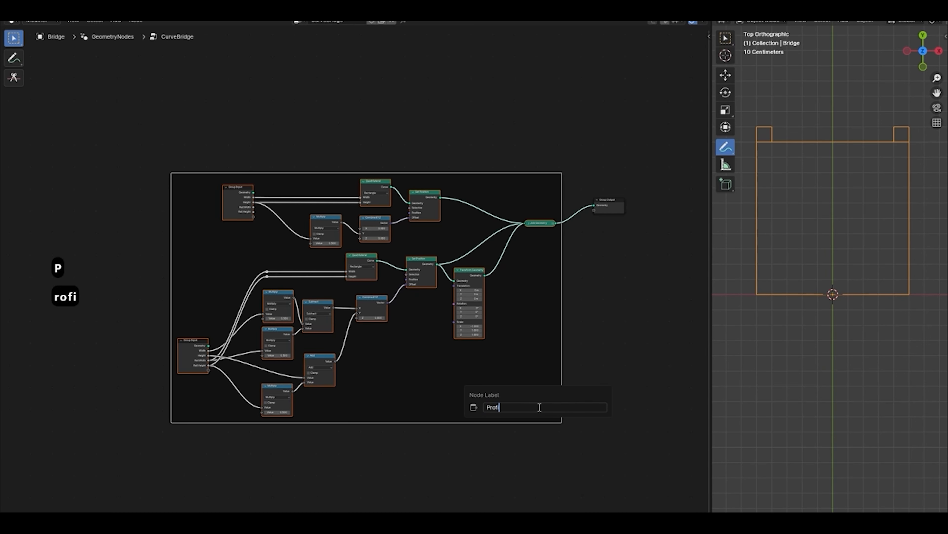
pyautogui.write('le')
pyautogui.press('Return')
pyautogui.click(642, 314)
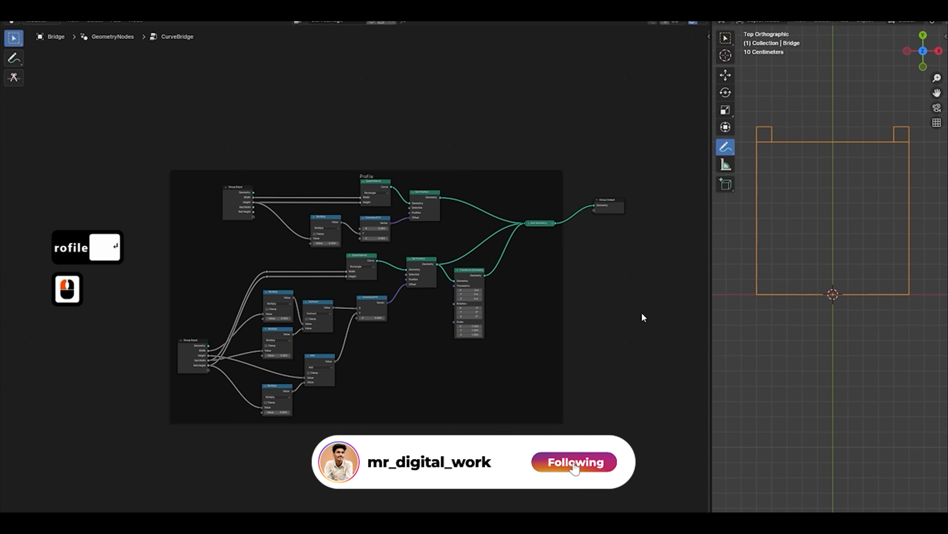
# Move the Group Output node farther from Join Geometry to make room for more nodes.
pyautogui.scroll(-2, 642, 313)
pyautogui.moveTo(631, 314); pyautogui.dragTo(506, 307, button='middle')
pyautogui.scroll(3, 502, 306)
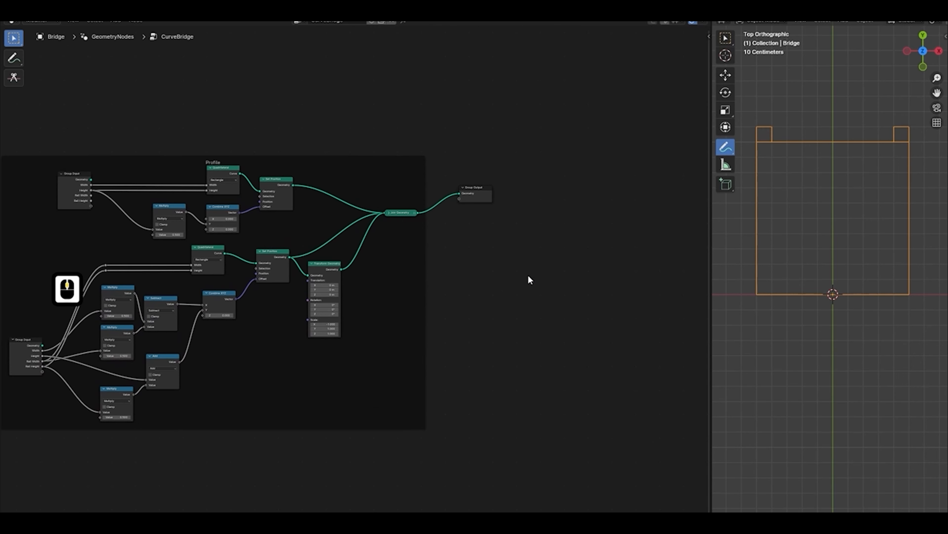
pyautogui.moveTo(528, 276); pyautogui.dragTo(389, 278, button='middle')
pyautogui.press('g')
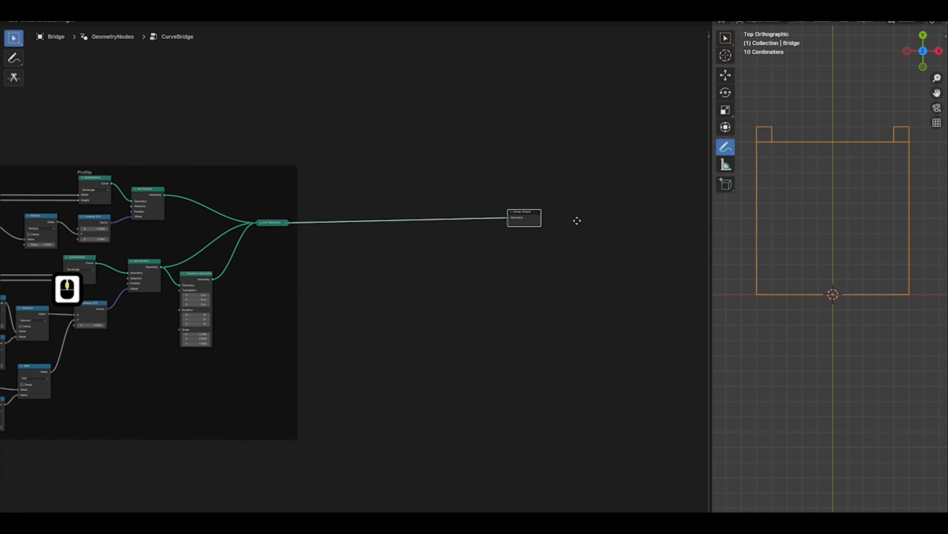
pyautogui.click(608, 223)
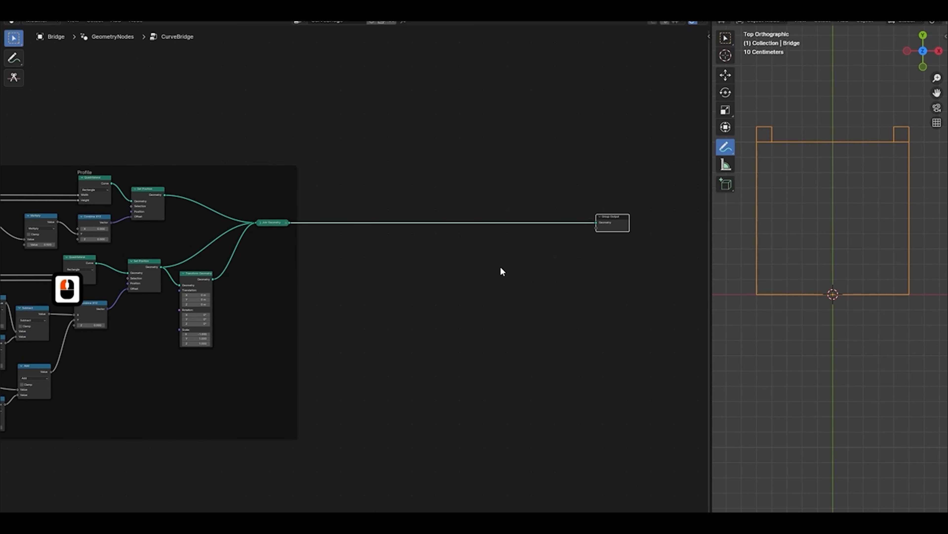
# Add a Curve to Mesh node and place it just below the link between Join Geometry and Group Output.
pyautogui.hotkey('shift', 'a')
pyautogui.write('curve to meh')
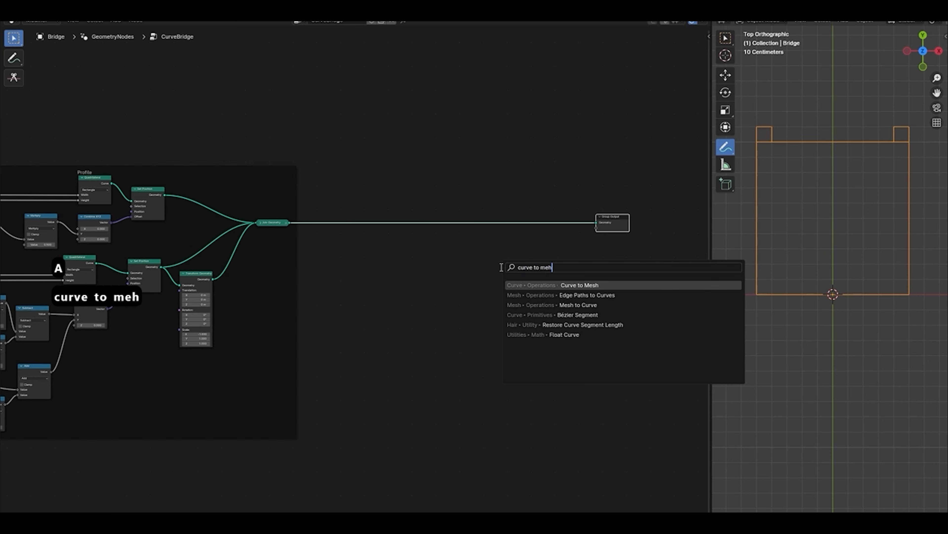
pyautogui.press('Return')
pyautogui.click(489, 243)
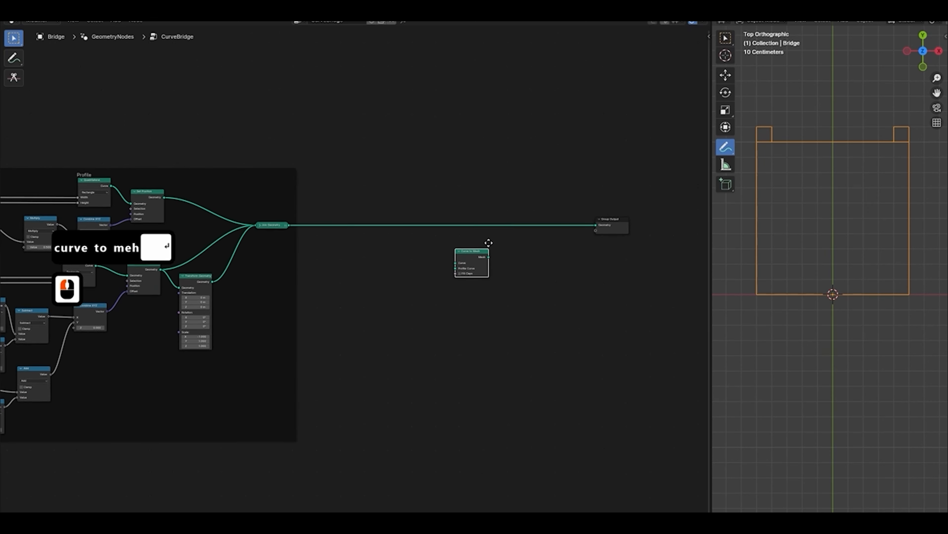
pyautogui.scroll(2, 493, 258)
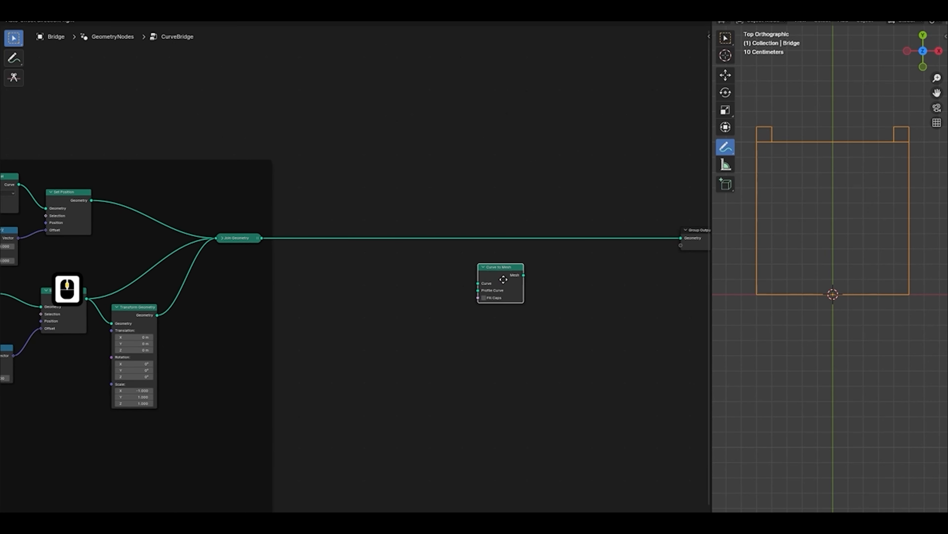
pyautogui.click(477, 284)
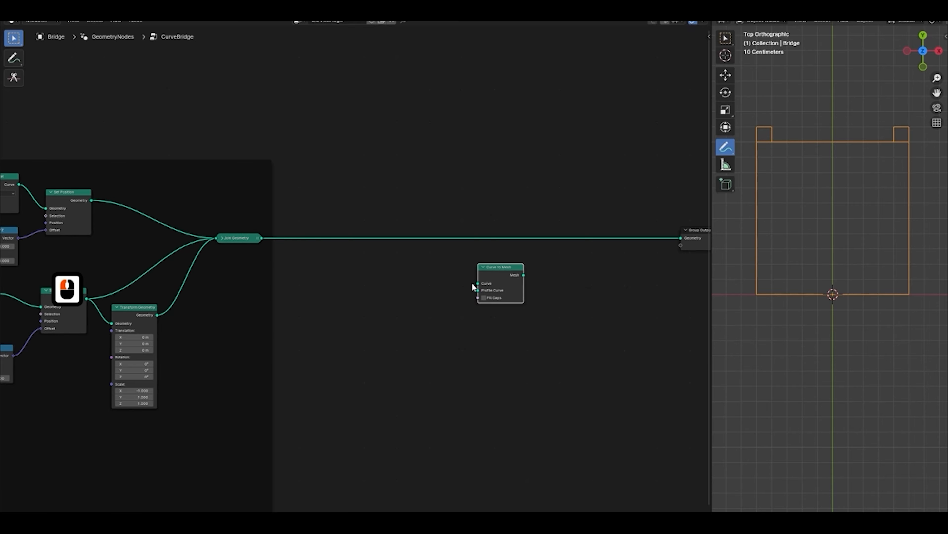
pyautogui.moveTo(499, 274); pyautogui.dragTo(510, 270)
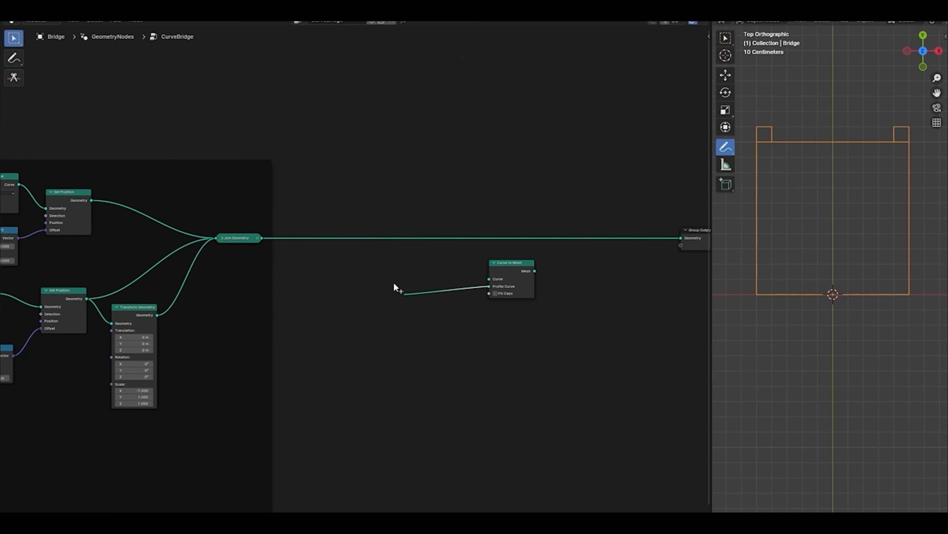
pyautogui.moveTo(389, 283); pyautogui.dragTo(389, 283)
pyautogui.press('Escape')
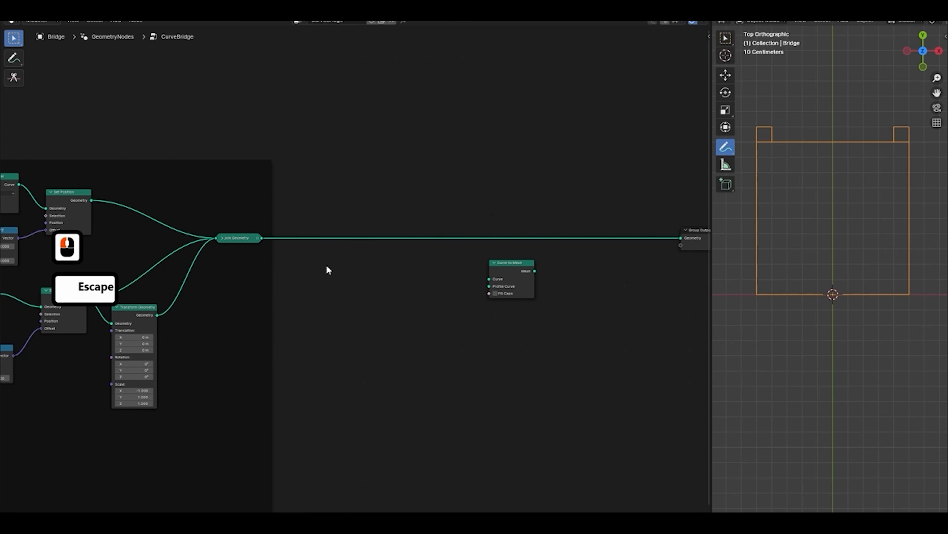
pyautogui.moveTo(503, 264); pyautogui.dragTo(478, 253)
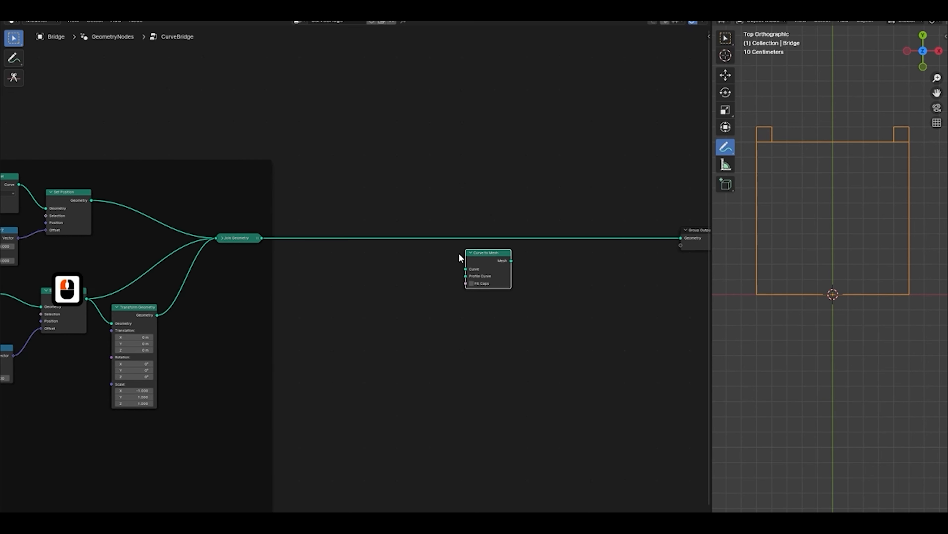
# Connect the Join Geometry output to the Profile Curve input of Curve to Mesh.
pyautogui.scroll(-3, 448, 251)
pyautogui.moveTo(357, 240); pyautogui.dragTo(249, 235, button='middle')
pyautogui.scroll(2, 250, 235)
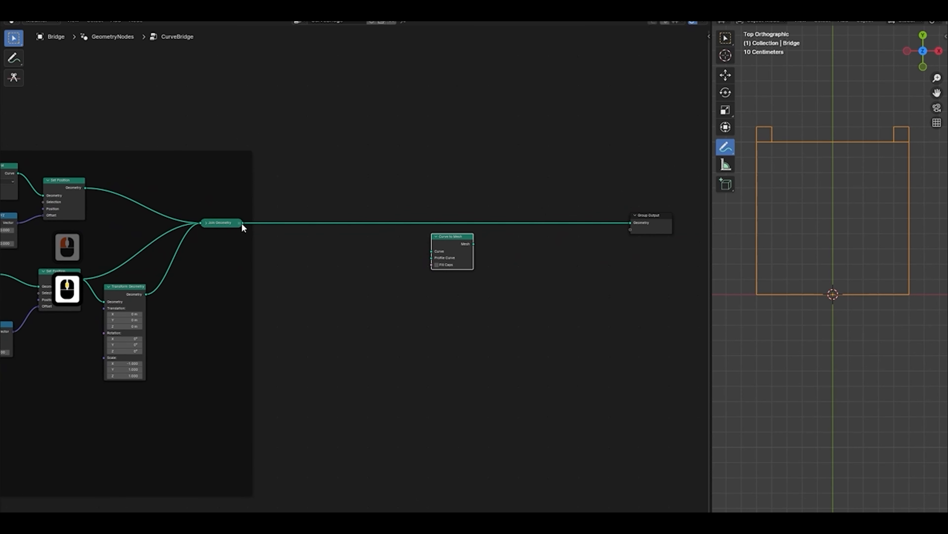
pyautogui.moveTo(242, 222); pyautogui.dragTo(455, 242)
pyautogui.click(450, 241)
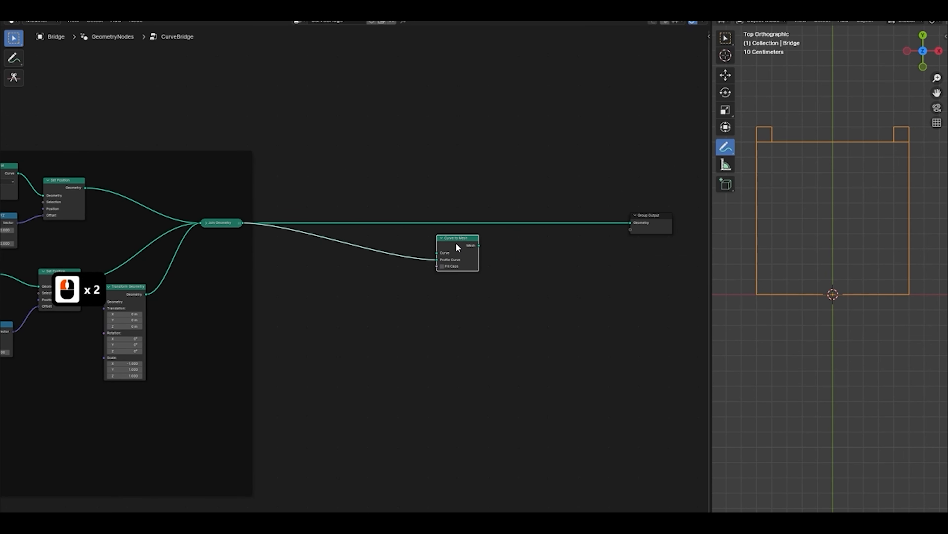
# Add a Group Input node near Curve to Mesh and link its Geometry to Group Output to preview the source curve.
pyautogui.hotkey('shift', 'a')
pyautogui.write('group')
pyautogui.press('Return')
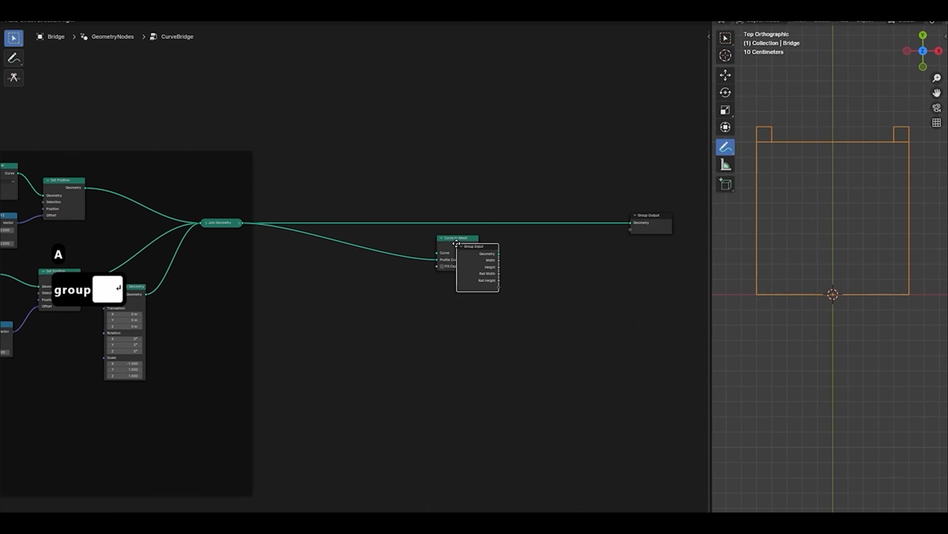
pyautogui.click(364, 277)
pyautogui.scroll(1, 421, 286)
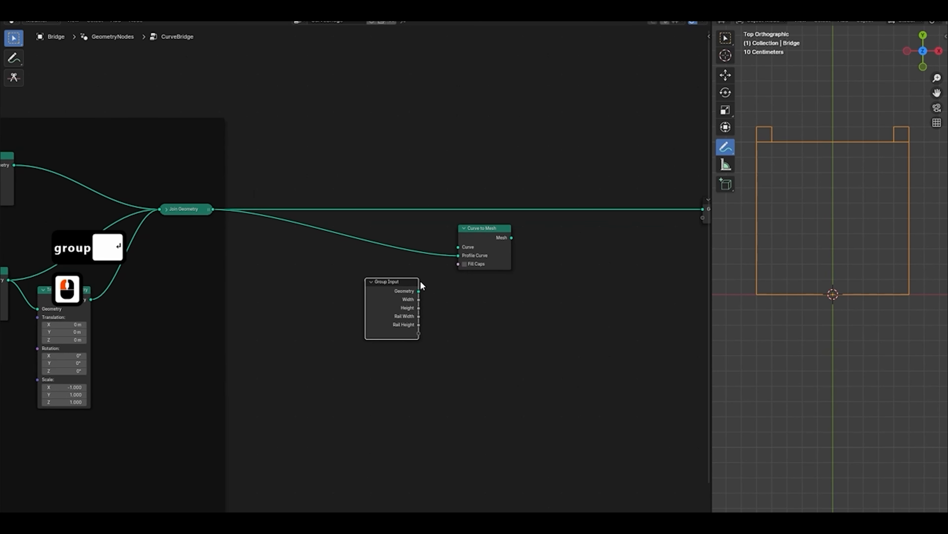
pyautogui.keyDown('alt'); pyautogui.keyDown('shift'); pyautogui.click(405, 296); pyautogui.keyUp('shift'); pyautogui.keyUp('alt')
pyautogui.moveTo(901, 244); pyautogui.dragTo(837, 251, button='middle')
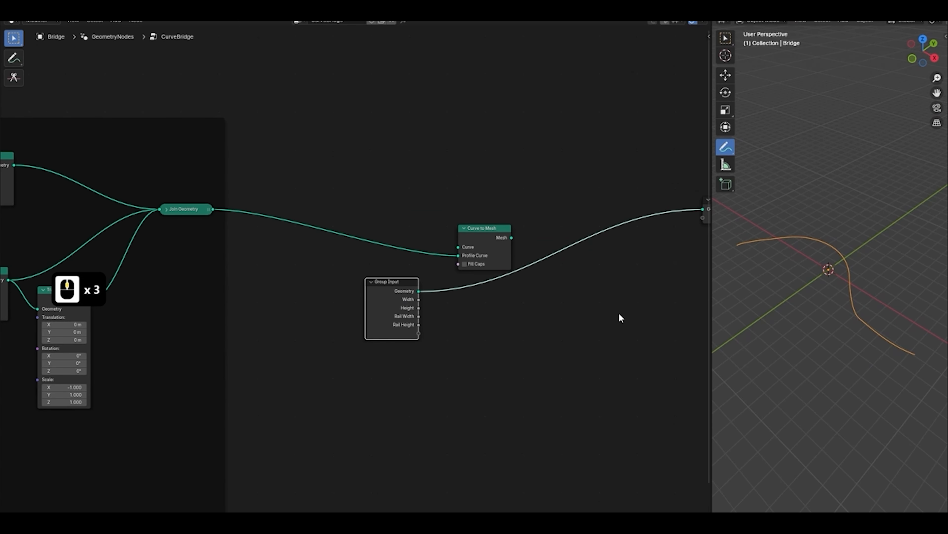
# Connect the new Group Input's Geometry to the Curve input of Curve to Mesh and send the Mesh to Group Output.
pyautogui.moveTo(376, 296); pyautogui.dragTo(361, 161)
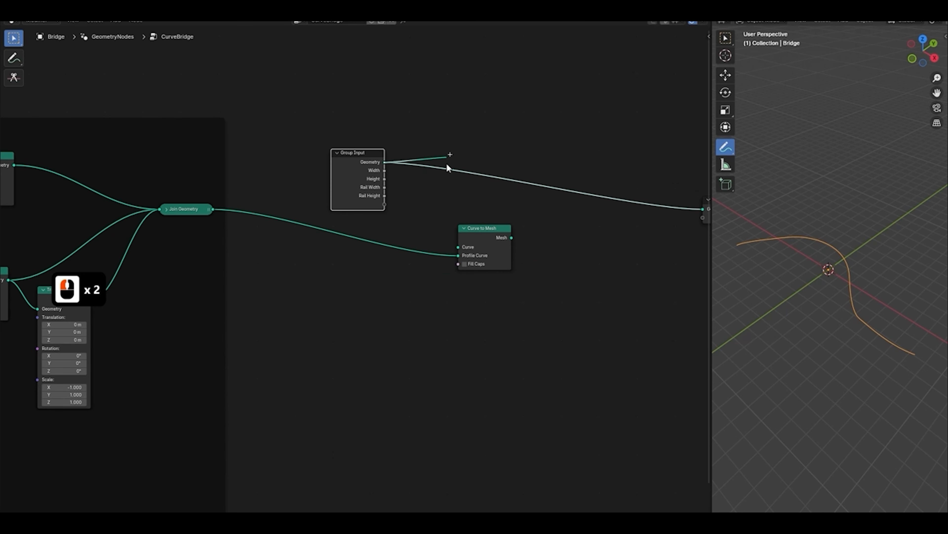
pyautogui.moveTo(448, 167); pyautogui.dragTo(465, 228)
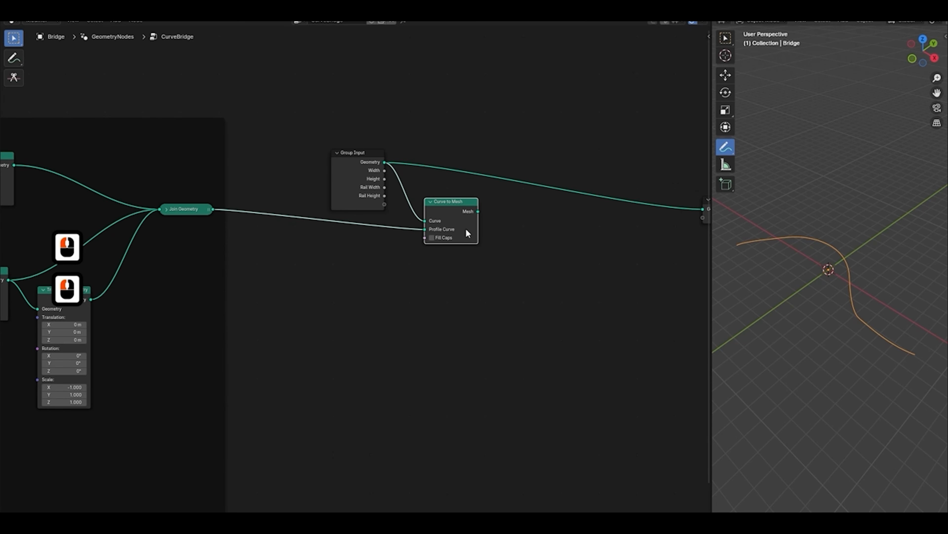
pyautogui.keyDown('alt'); pyautogui.keyDown('shift'); pyautogui.click(459, 217); pyautogui.keyUp('shift'); pyautogui.keyUp('alt')
pyautogui.moveTo(859, 293); pyautogui.dragTo(762, 276, button='middle')
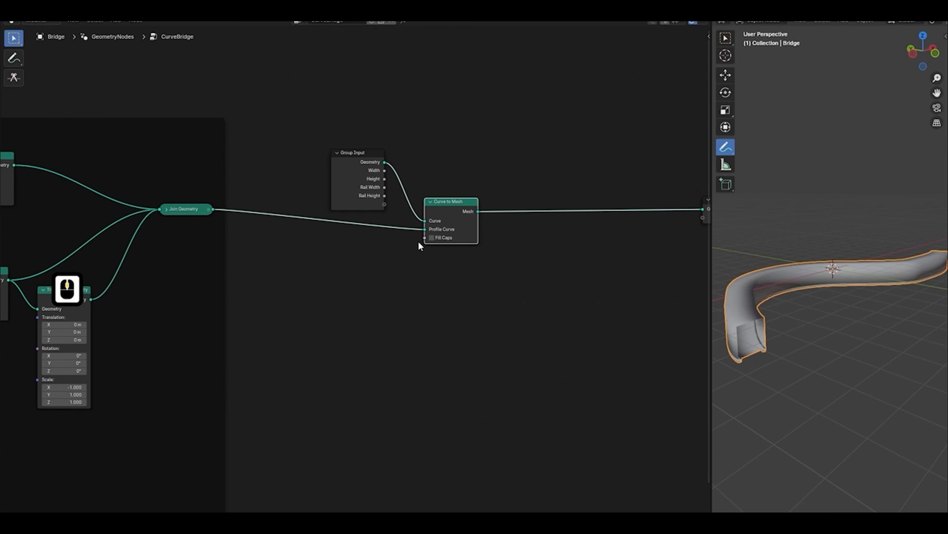
# Try Fill Caps on the Curve to Mesh node, turn it off again and inspect the bridge's open end.
pyautogui.click(439, 238)
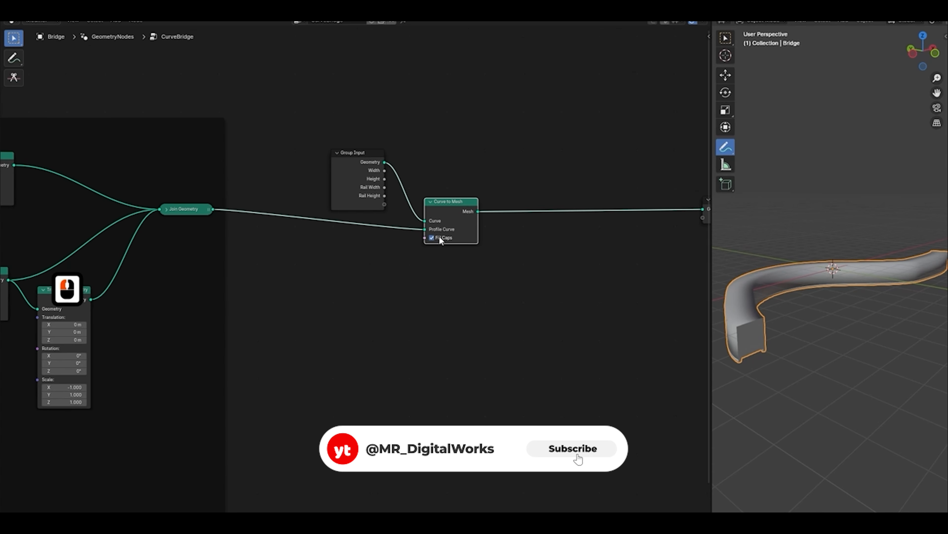
pyautogui.click(439, 238)
pyautogui.moveTo(754, 284); pyautogui.dragTo(778, 279, button='middle')
pyautogui.scroll(2, 785, 278)
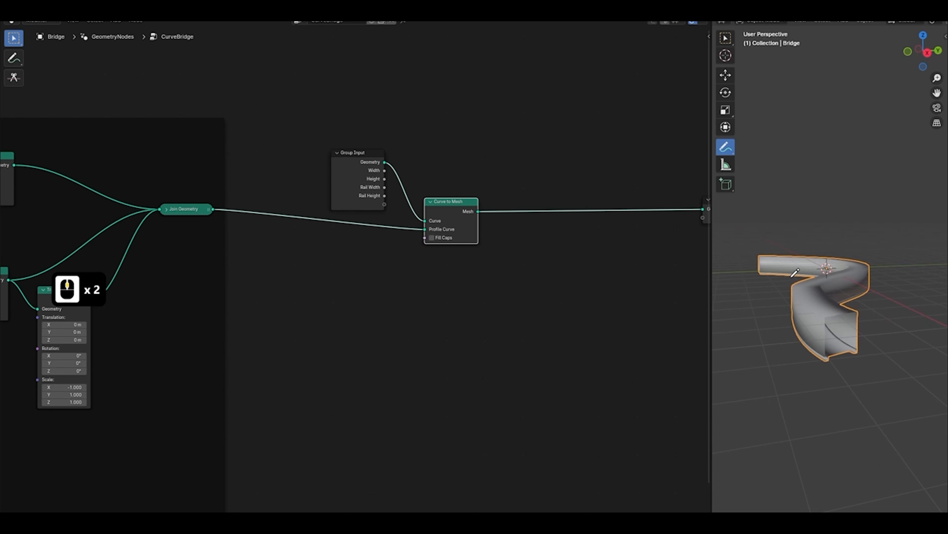
pyautogui.moveTo(808, 296); pyautogui.dragTo(828, 303, button='middle')
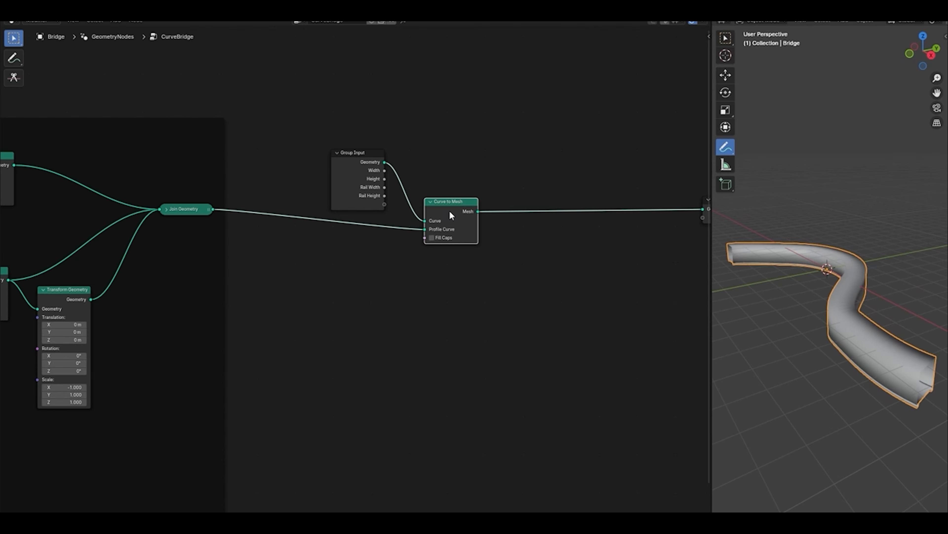
# Reposition the Curve to Mesh and Group Input nodes farther from the Profile frame.
pyautogui.moveTo(432, 208); pyautogui.dragTo(501, 188)
pyautogui.moveTo(354, 180); pyautogui.dragTo(424, 164)
pyautogui.moveTo(562, 203); pyautogui.dragTo(532, 201, button='middle')
pyautogui.moveTo(775, 280); pyautogui.dragTo(772, 311, button='middle')
# Insert a Set Shade Smooth node between Curve to Mesh and Group Output with Shade Smooth turned off for faces.
pyautogui.moveTo(558, 260); pyautogui.dragTo(469, 255, button='middle')
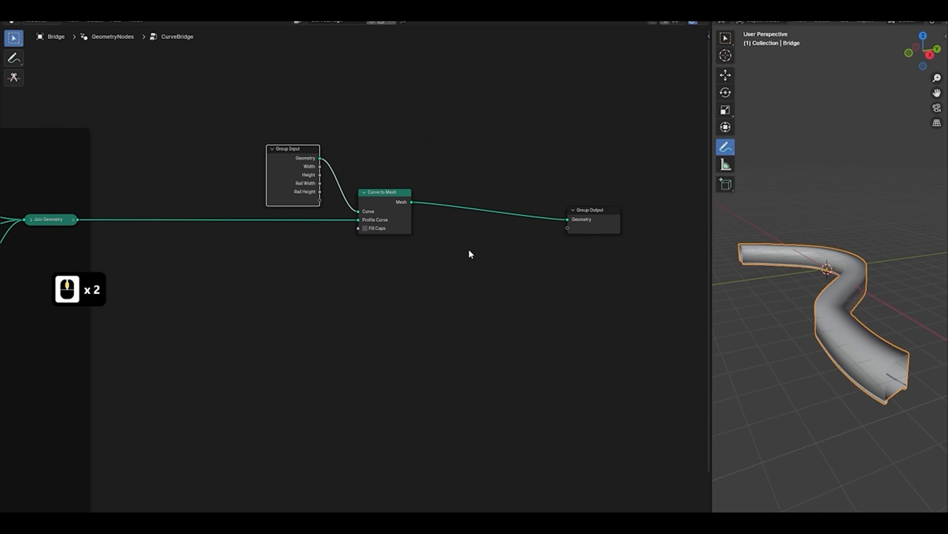
pyautogui.hotkey('shift', 'a')
pyautogui.write('set sha')
pyautogui.press('Return')
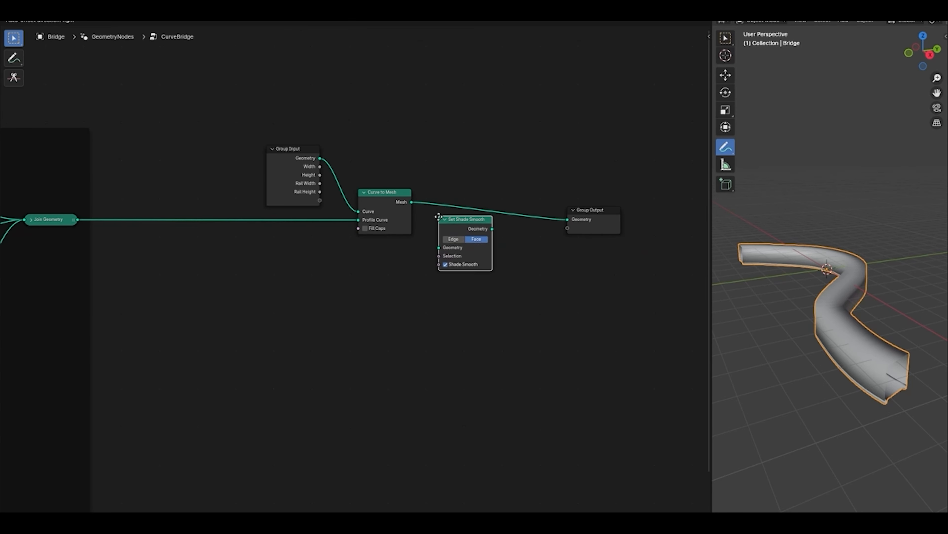
pyautogui.click(436, 196)
pyautogui.moveTo(459, 244); pyautogui.dragTo(455, 236)
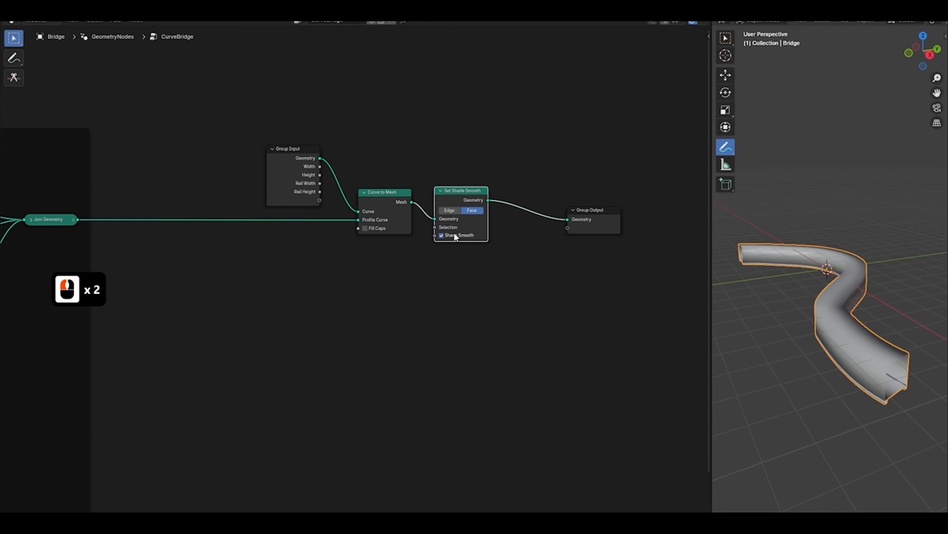
pyautogui.click(442, 235)
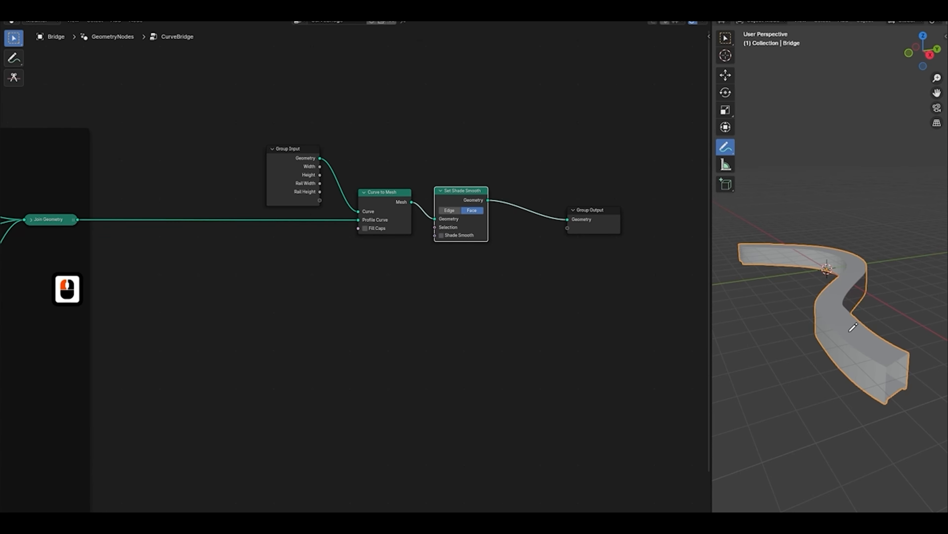
pyautogui.moveTo(874, 309); pyautogui.dragTo(755, 307, button='middle')
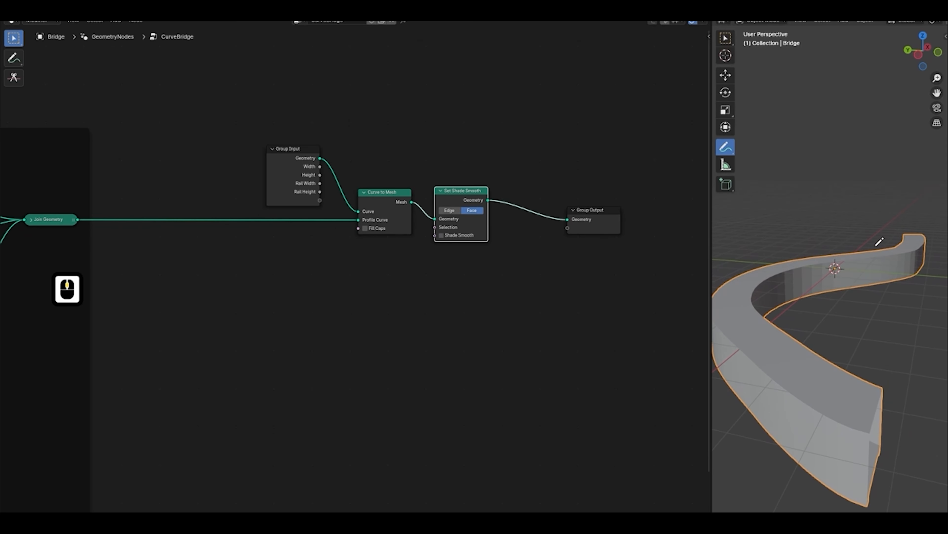
pyautogui.moveTo(877, 245); pyautogui.dragTo(896, 310, button='middle')
pyautogui.hscroll(-6, 462, 265)
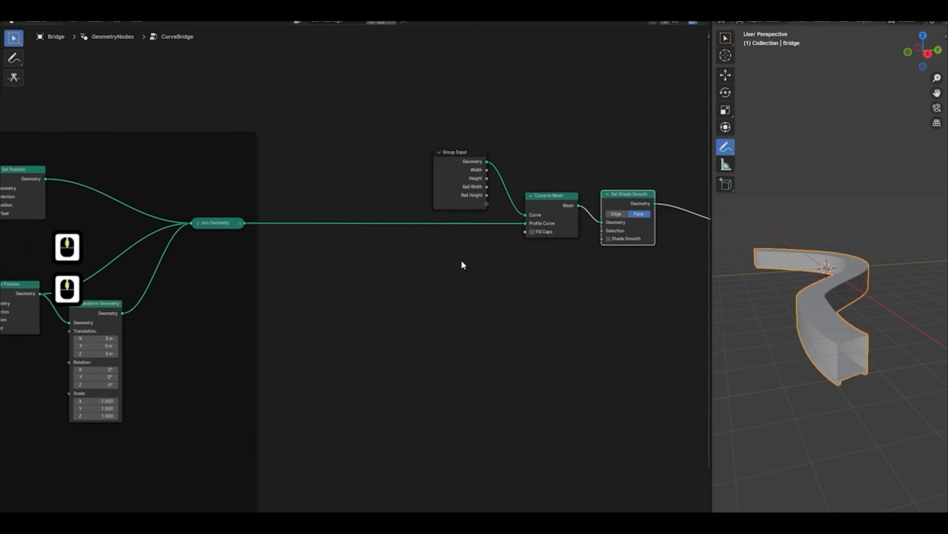
# Insert a Transform Geometry node on the link between Join Geometry and Curve to Mesh's Profile Curve.
pyautogui.hotkey('shift', 'a')
pyautogui.write('tran')
pyautogui.press('Return')
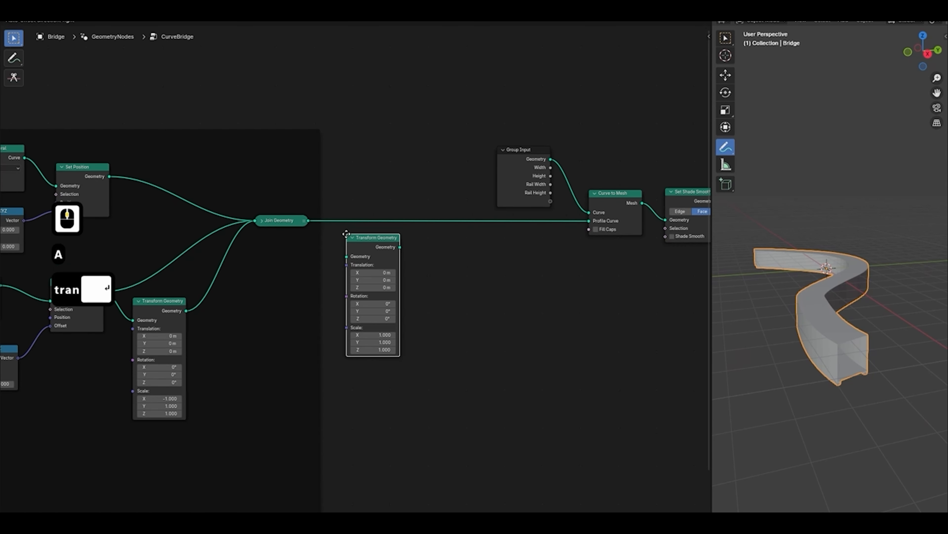
pyautogui.click(359, 186)
pyautogui.moveTo(385, 190); pyautogui.dragTo(388, 186)
# Set the new Transform Geometry node's Y scale to -1 and move the node closer to Curve to Mesh.
pyautogui.moveTo(388, 291)
pyautogui.mouseDown()
pyautogui.moveTo(353, 290)
pyautogui.moveTo(384, 290)
pyautogui.mouseUp()
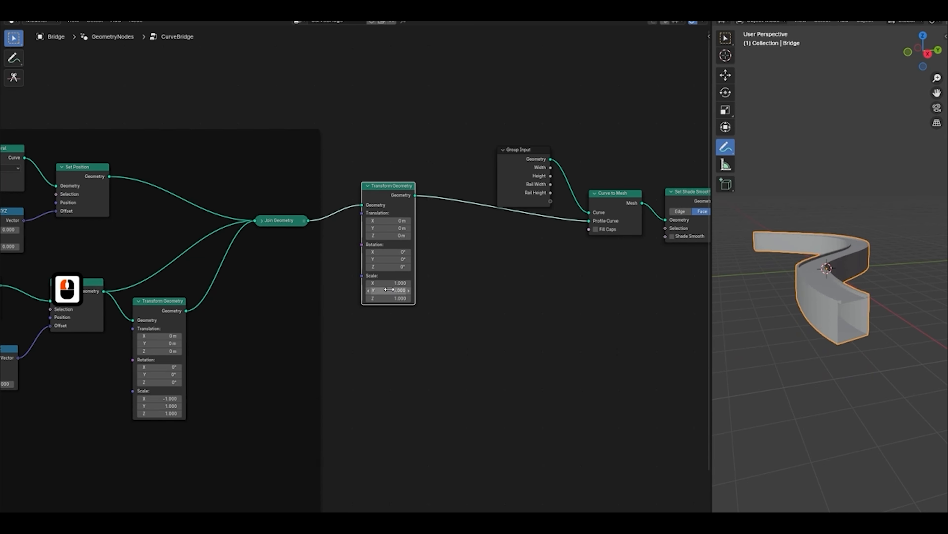
pyautogui.moveTo(392, 186); pyautogui.dragTo(466, 222)
pyautogui.scroll(-3, 521, 242)
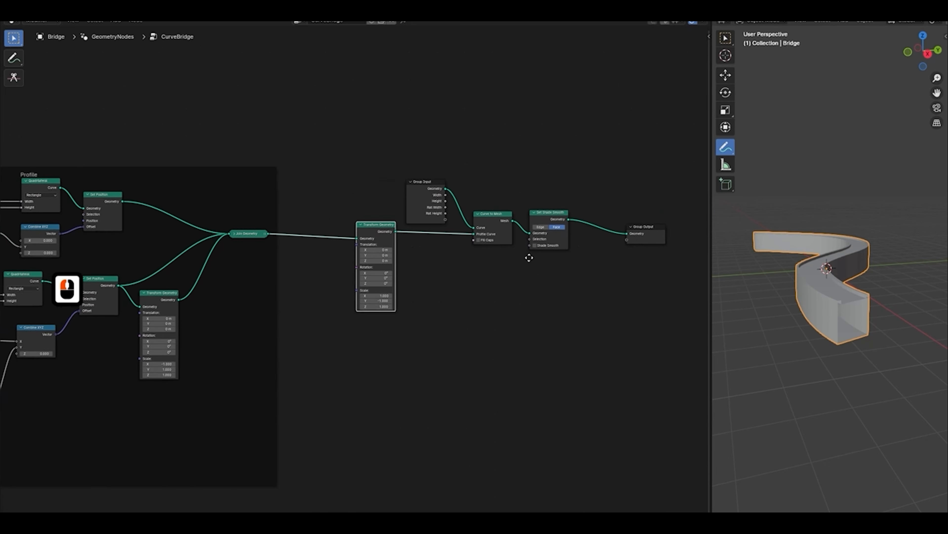
pyautogui.moveTo(792, 284); pyautogui.dragTo(831, 291, button='middle')
pyautogui.scroll(2, 822, 282)
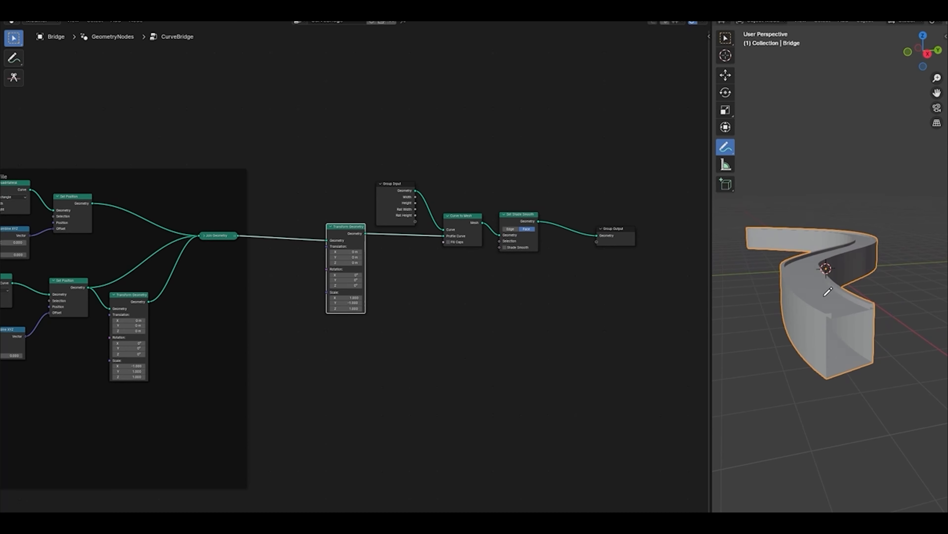
pyautogui.scroll(3, 519, 249)
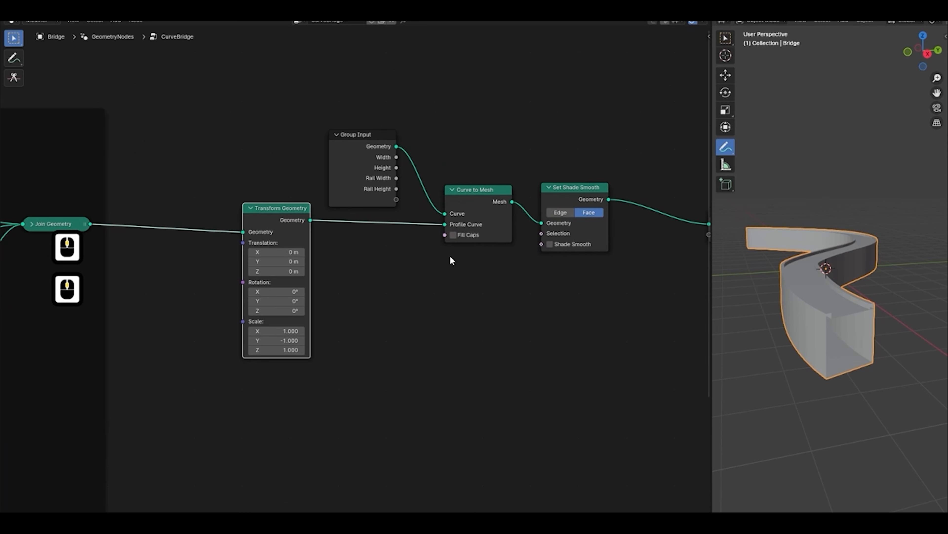
# Turn on Fill Caps for Curve to Mesh, then set the nearby Group Input apart and hide its unused sockets.
pyautogui.click(453, 235)
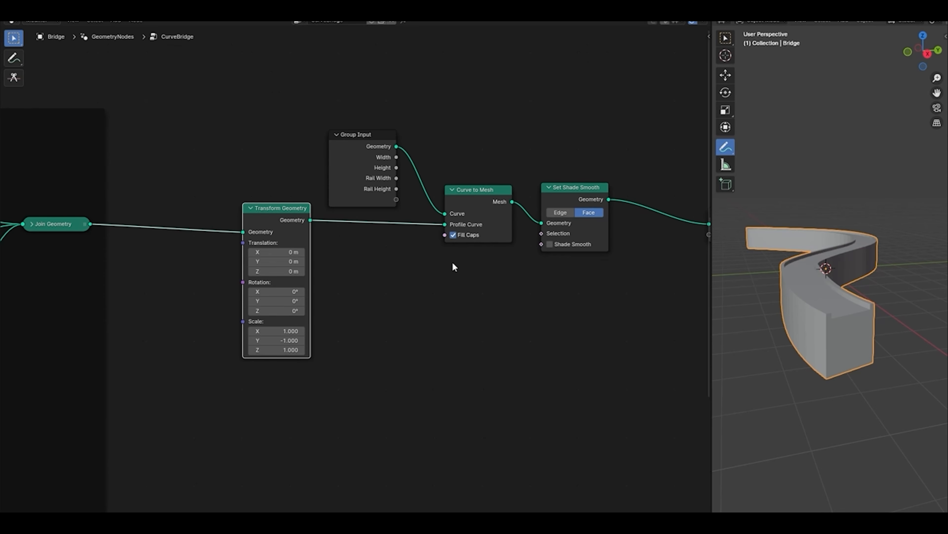
pyautogui.moveTo(365, 183); pyautogui.dragTo(287, 163)
pyautogui.hotkey('ctrl', 'h')
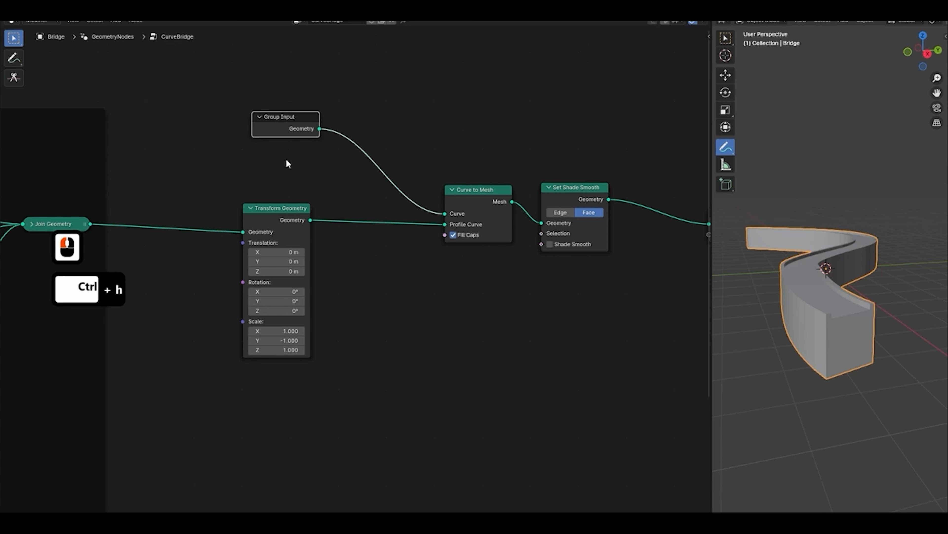
# Place Group Input above Transform Geometry, bring Curve to Mesh and Set Shade Smooth closer to them, and save the file.
pyautogui.press('g')
pyautogui.click(300, 207)
pyautogui.click(475, 150)
pyautogui.moveTo(476, 150); pyautogui.dragTo(609, 279)
pyautogui.press('g')
pyautogui.click(500, 246)
pyautogui.hotkey('ctrl', 's')
# Return to the layout workspace, open the bridge curve for point editing and activate the box selection tool.
pyautogui.click(198, 21)
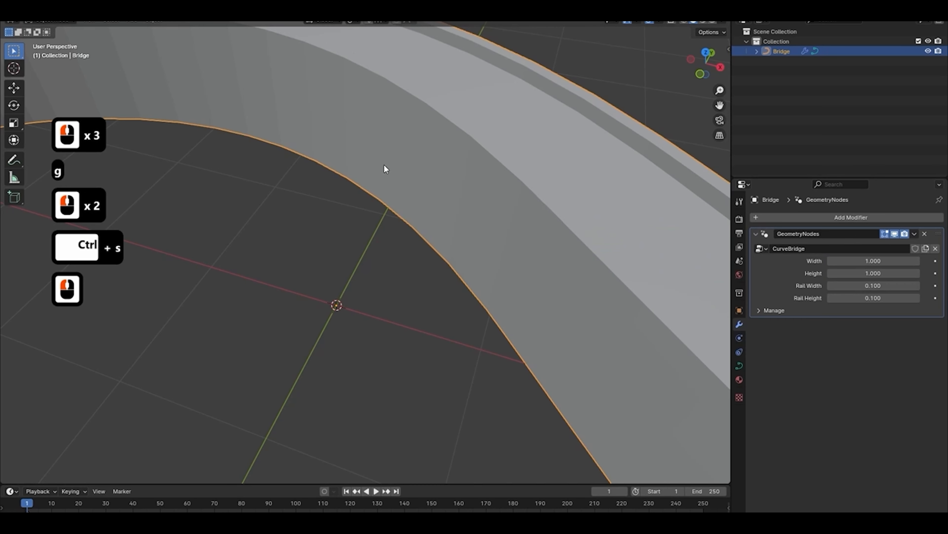
pyautogui.moveTo(384, 166); pyautogui.dragTo(473, 189, button='middle')
pyautogui.scroll(-4, 473, 189)
pyautogui.press('Tab')
pyautogui.scroll(-3, 461, 216)
pyautogui.moveTo(452, 235); pyautogui.dragTo(446, 236, button='middle')
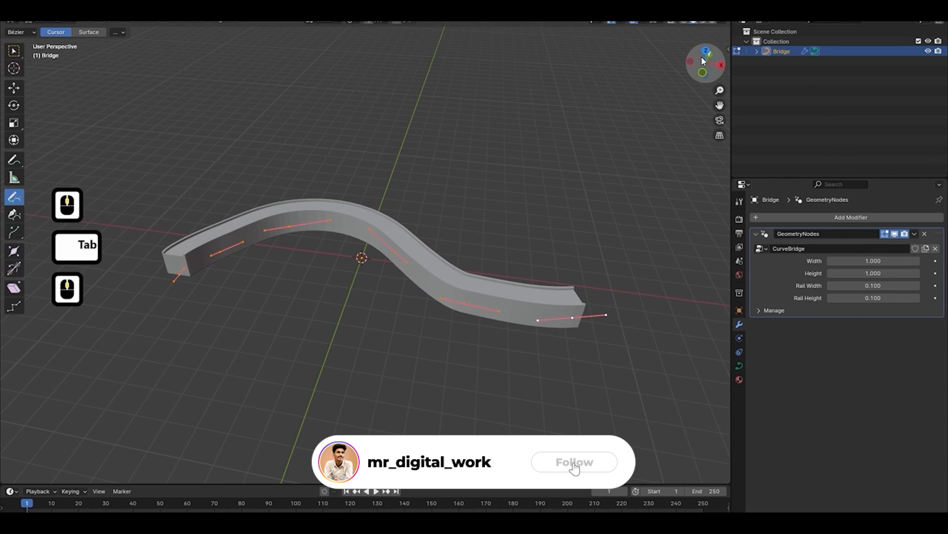
pyautogui.click(13, 51)
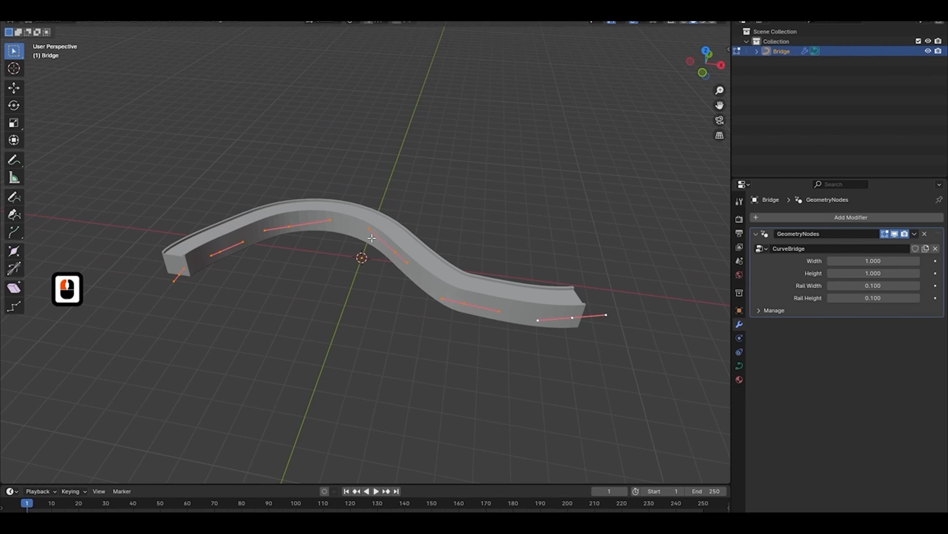
# In top view, move the curve's middle control point to about X 1.83 m, Y 1.36 m and scale up its handles.
pyautogui.moveTo(381, 240); pyautogui.dragTo(408, 266)
pyautogui.click(706, 50)
pyautogui.press('g')
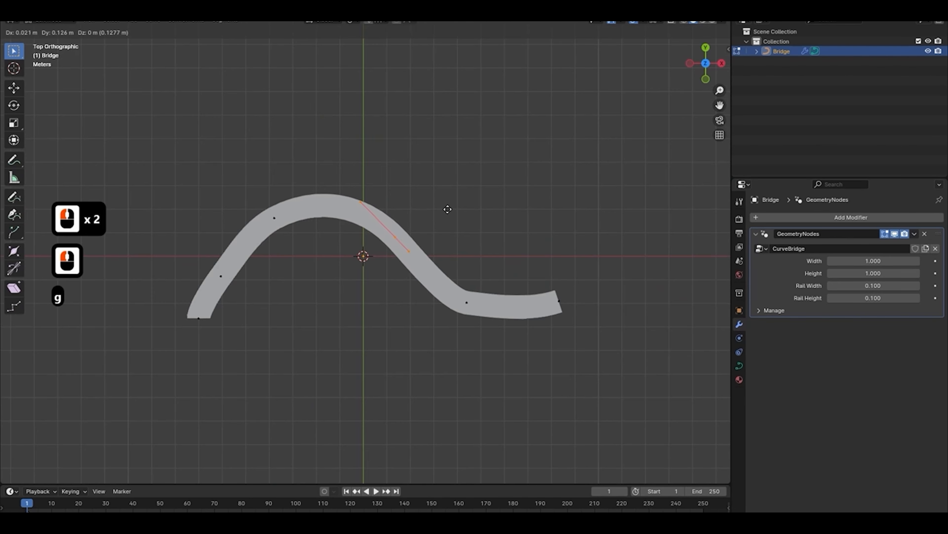
pyautogui.click(454, 207)
pyautogui.press('s')
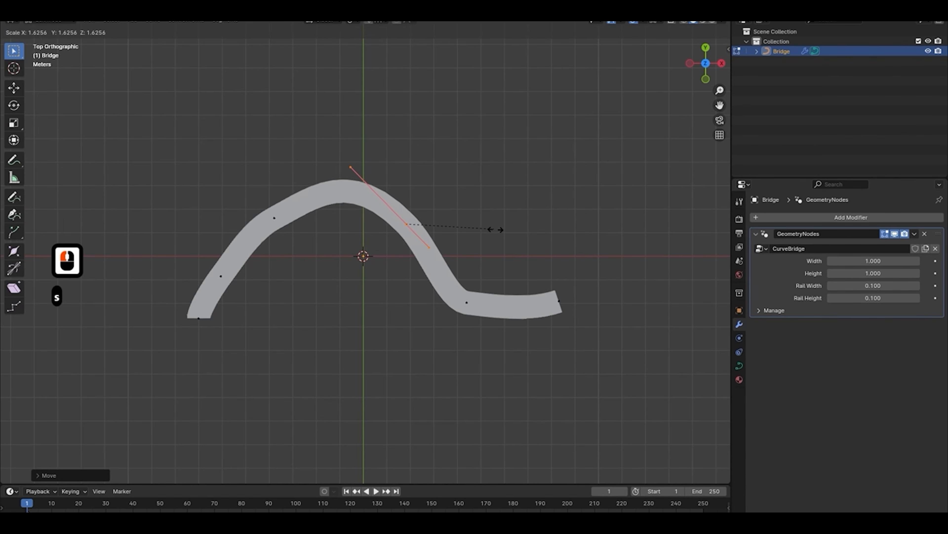
pyautogui.click(477, 220)
# Raise the bridge curve's middle control point along the Z axis.
pyautogui.moveTo(476, 221); pyautogui.dragTo(466, 151, button='middle')
pyautogui.press('g')
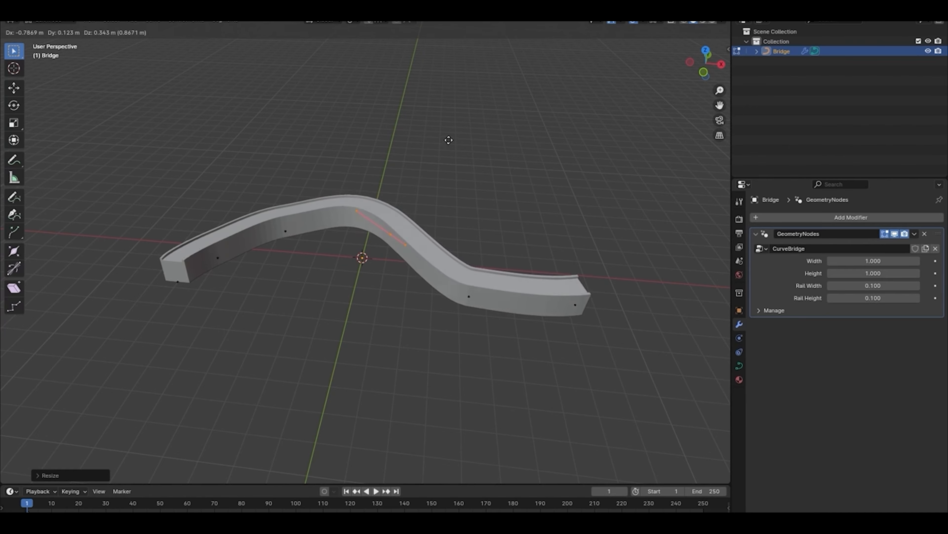
pyautogui.press('Escape')
pyautogui.moveTo(451, 201); pyautogui.dragTo(486, 236, button='middle')
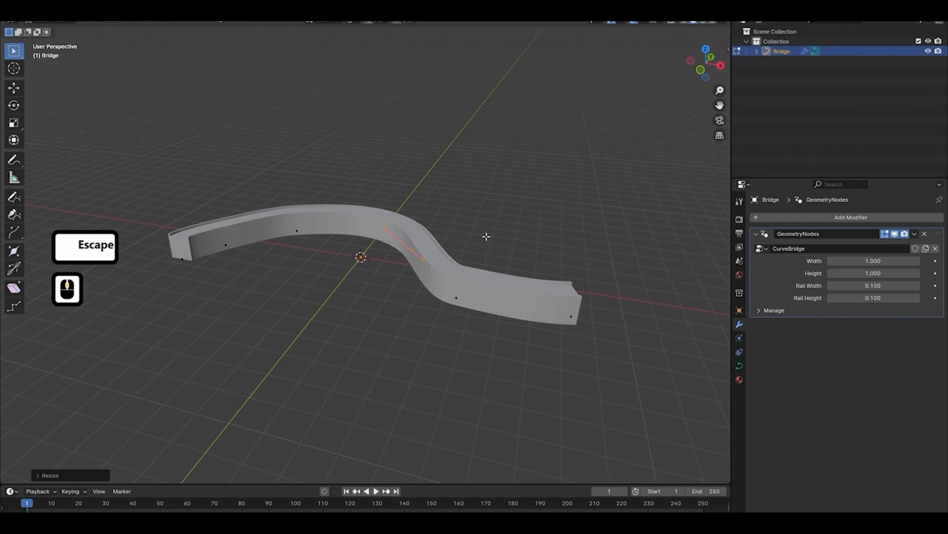
pyautogui.press('g')
pyautogui.press('z')
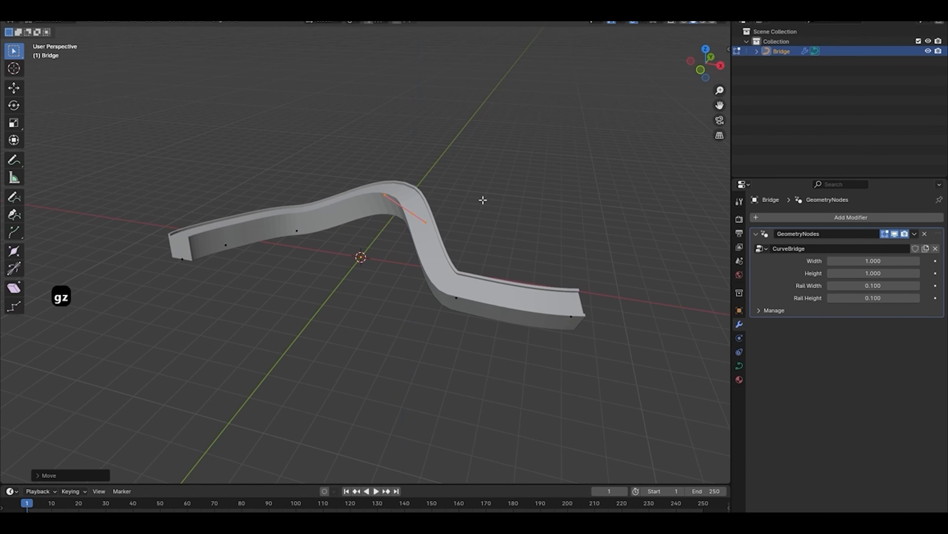
pyautogui.click(483, 199)
pyautogui.moveTo(483, 199); pyautogui.dragTo(457, 184, button='middle')
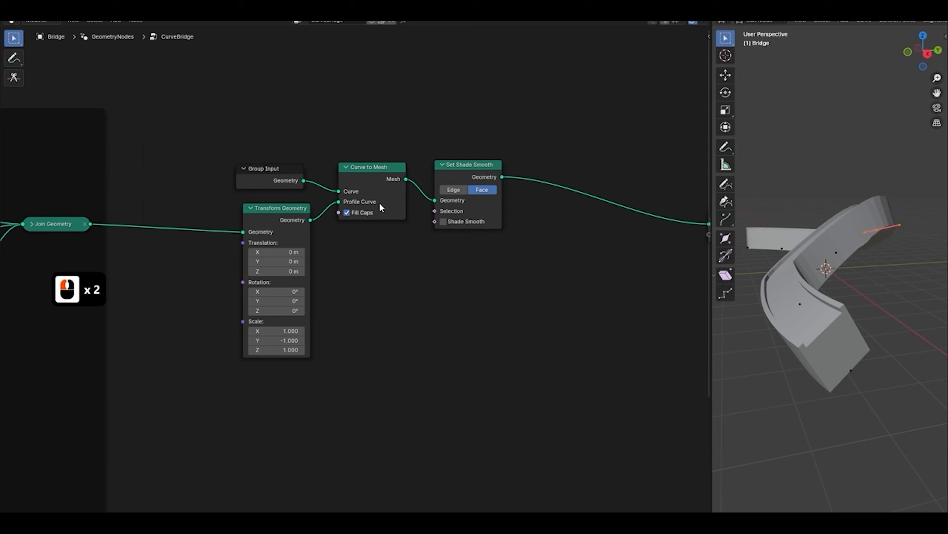
# Add a Set Curve Normal node below Curve to Mesh in the CurveBridge node tree.
pyautogui.scroll(-2, 407, 318)
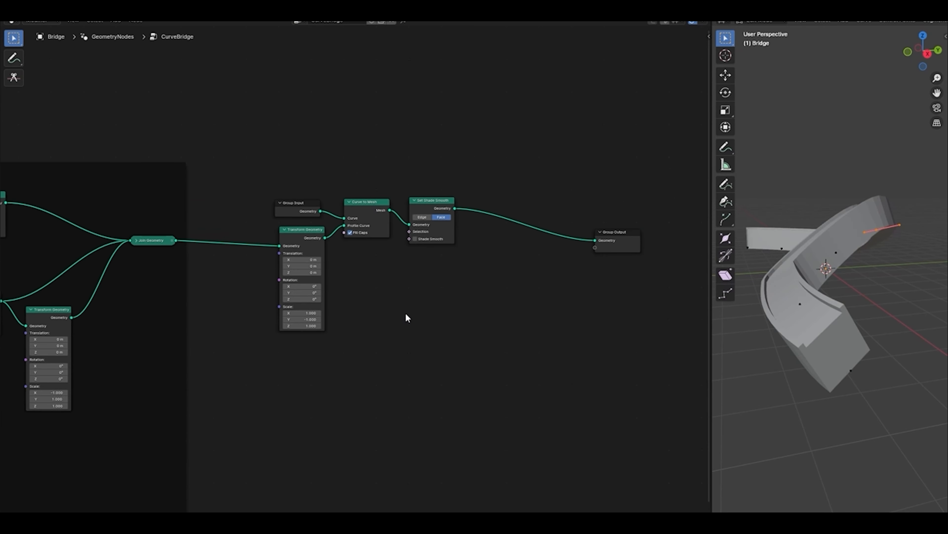
pyautogui.hotkey('shift', 'a')
pyautogui.write('set curve no')
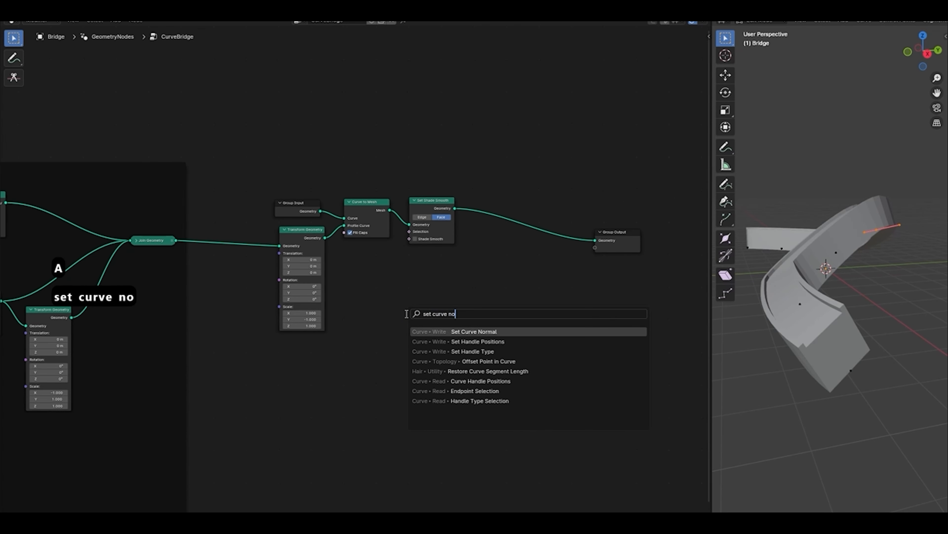
pyautogui.press('Return')
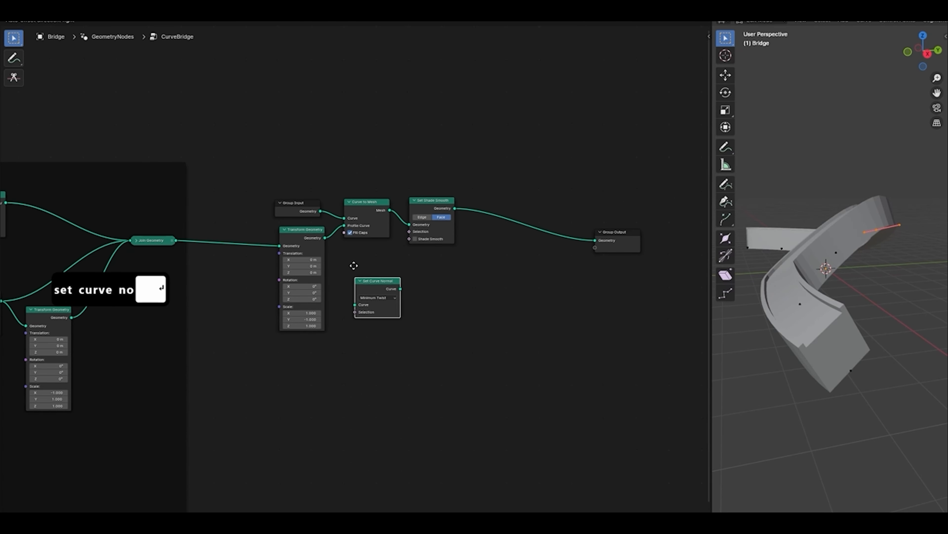
pyautogui.click(355, 249)
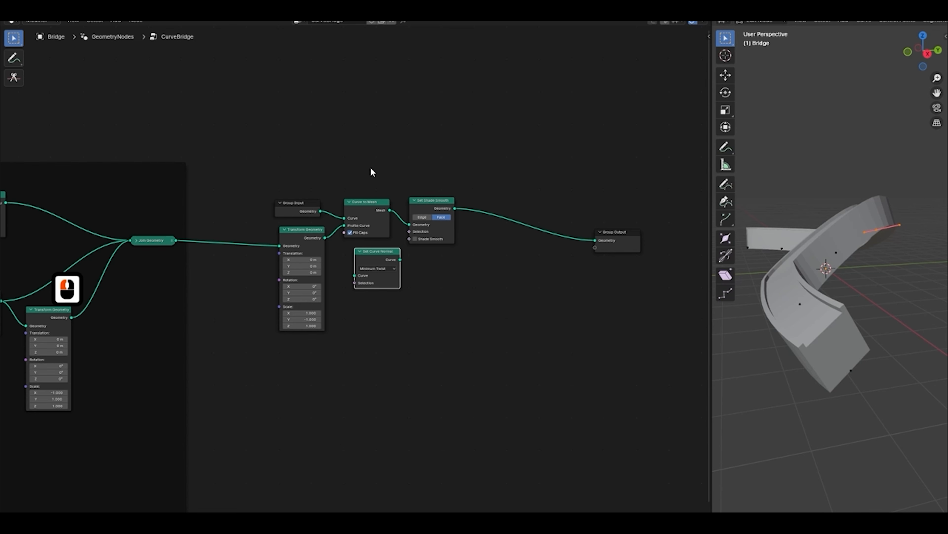
# Make room in the node tree by moving Curve to Mesh and Set Shade Smooth toward Group Output and lifting Group Input.
pyautogui.moveTo(371, 172); pyautogui.dragTo(469, 213)
pyautogui.press('g')
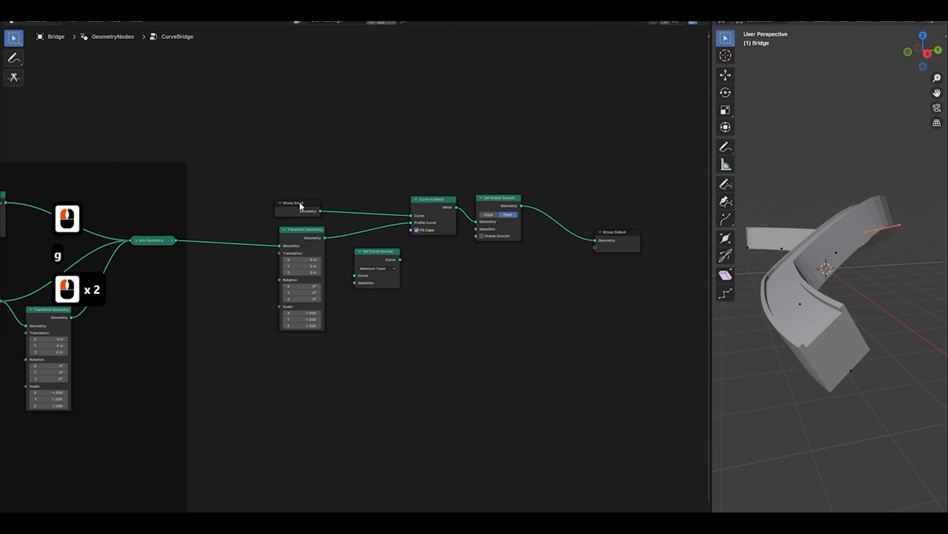
pyautogui.moveTo(301, 204); pyautogui.dragTo(292, 180)
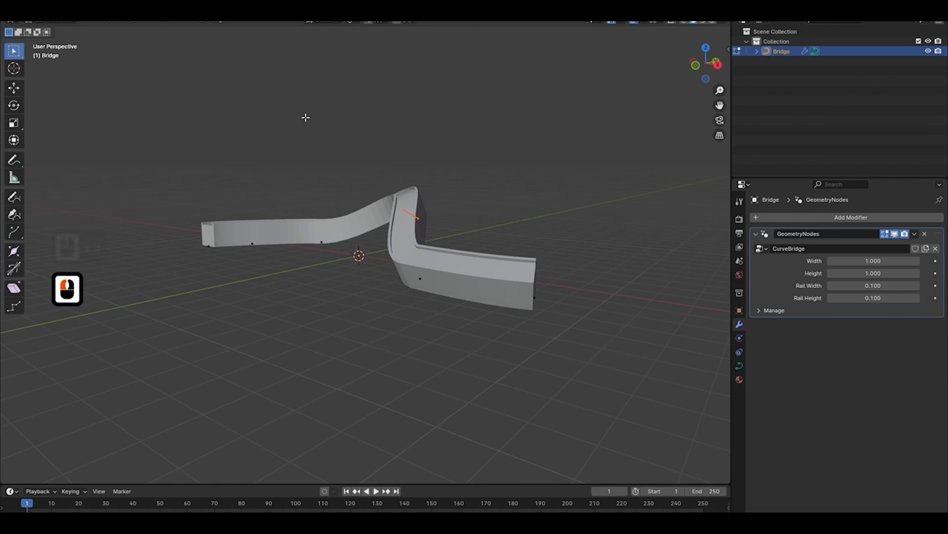
# Annotate the raised bridge with three slanted arrows marking the tilted direction of the deck.
pyautogui.moveTo(432, 193); pyautogui.dragTo(411, 209, button='middle')
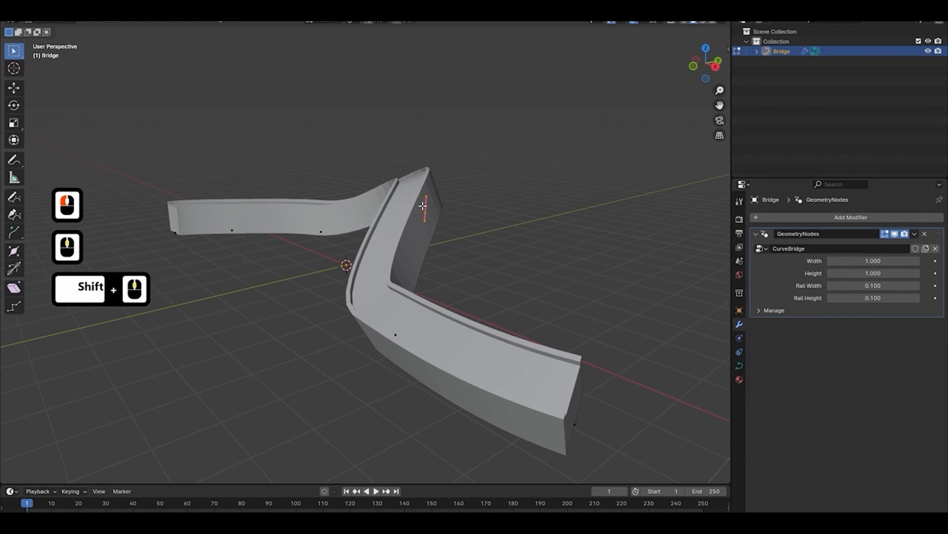
pyautogui.click(19, 163)
pyautogui.scroll(2, 422, 207)
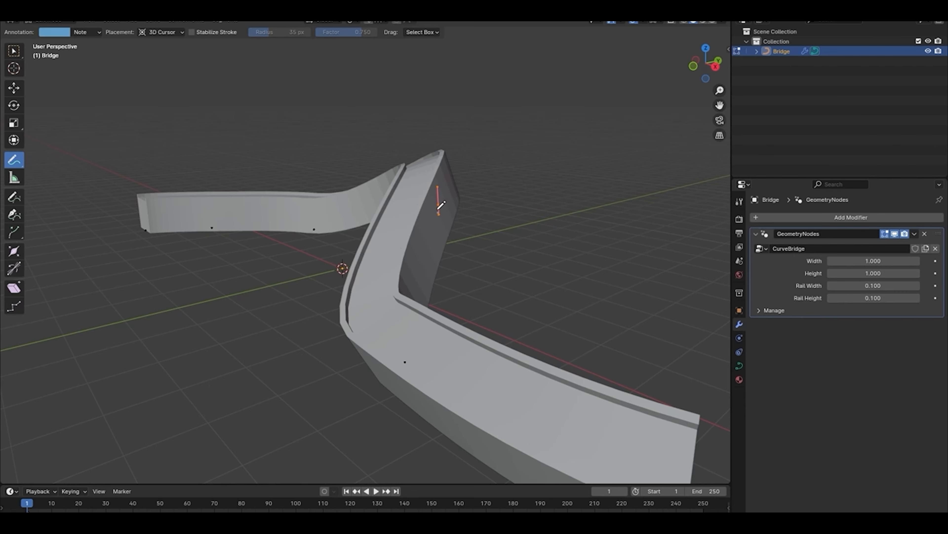
pyautogui.moveTo(439, 210)
pyautogui.mouseDown()
pyautogui.moveTo(419, 150)
pyautogui.moveTo(413, 158)
pyautogui.moveTo(428, 154)
pyautogui.mouseUp()
pyautogui.moveTo(436, 186); pyautogui.dragTo(408, 224, button='middle')
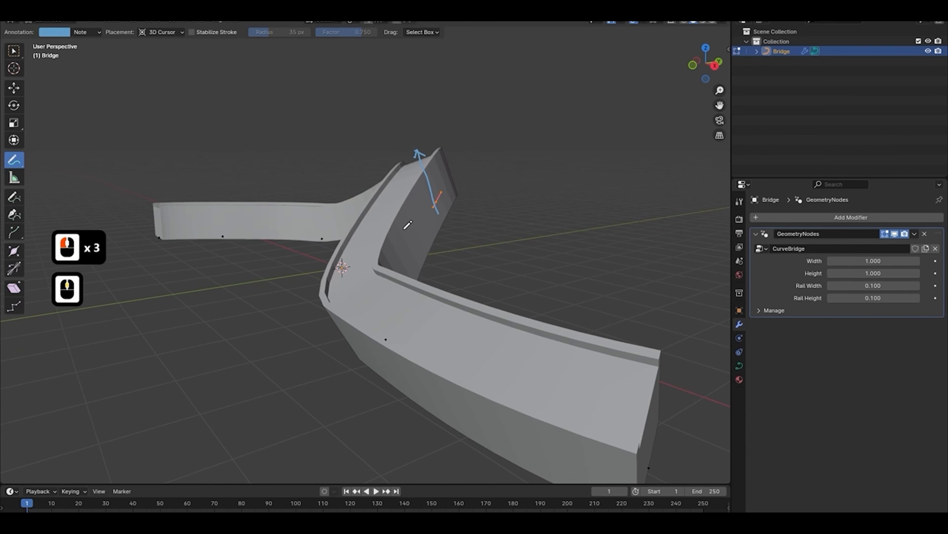
pyautogui.moveTo(405, 237)
pyautogui.mouseDown()
pyautogui.moveTo(362, 205)
pyautogui.moveTo(357, 213)
pyautogui.moveTo(374, 204)
pyautogui.mouseUp()
pyautogui.moveTo(562, 405)
pyautogui.mouseDown()
pyautogui.moveTo(456, 329)
pyautogui.moveTo(455, 342)
pyautogui.mouseUp()
pyautogui.moveTo(456, 328); pyautogui.dragTo(469, 334)
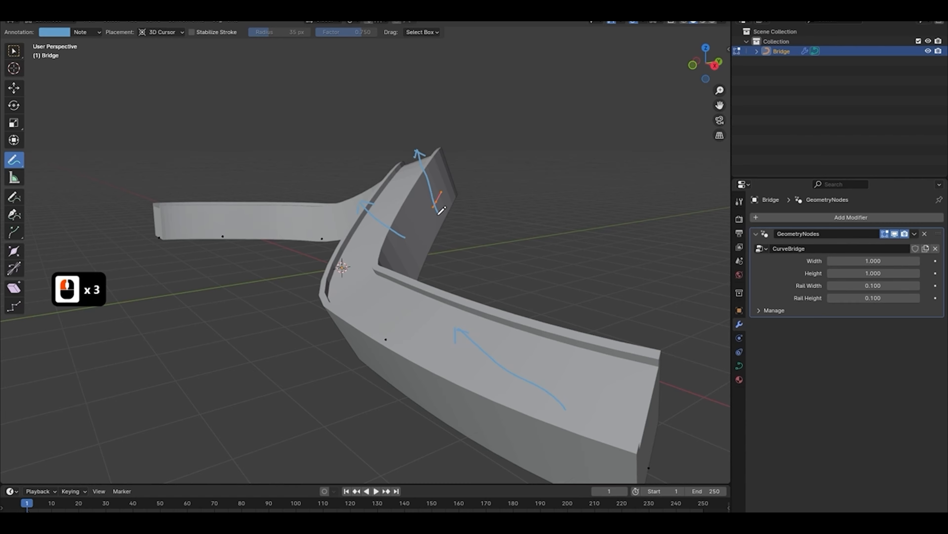
# Annotate straight upward strokes from the three arrow bases, then erase the annotations.
pyautogui.moveTo(438, 213)
pyautogui.mouseDown()
pyautogui.moveTo(436, 120)
pyautogui.moveTo(431, 132)
pyautogui.moveTo(445, 129)
pyautogui.mouseUp()
pyautogui.moveTo(406, 239)
pyautogui.mouseDown()
pyautogui.moveTo(407, 140)
pyautogui.moveTo(402, 151)
pyautogui.moveTo(412, 149)
pyautogui.mouseUp()
pyautogui.moveTo(563, 404)
pyautogui.mouseDown()
pyautogui.moveTo(562, 275)
pyautogui.moveTo(556, 285)
pyautogui.moveTo(568, 284)
pyautogui.mouseUp()
pyautogui.moveTo(566, 263)
pyautogui.keyDown('ctrl'); pyautogui.mouseDown()
pyautogui.moveTo(549, 391)
pyautogui.moveTo(452, 326)
pyautogui.moveTo(362, 202)
pyautogui.moveTo(421, 176)
pyautogui.moveTo(434, 106)
pyautogui.mouseUp(); pyautogui.keyUp('ctrl')
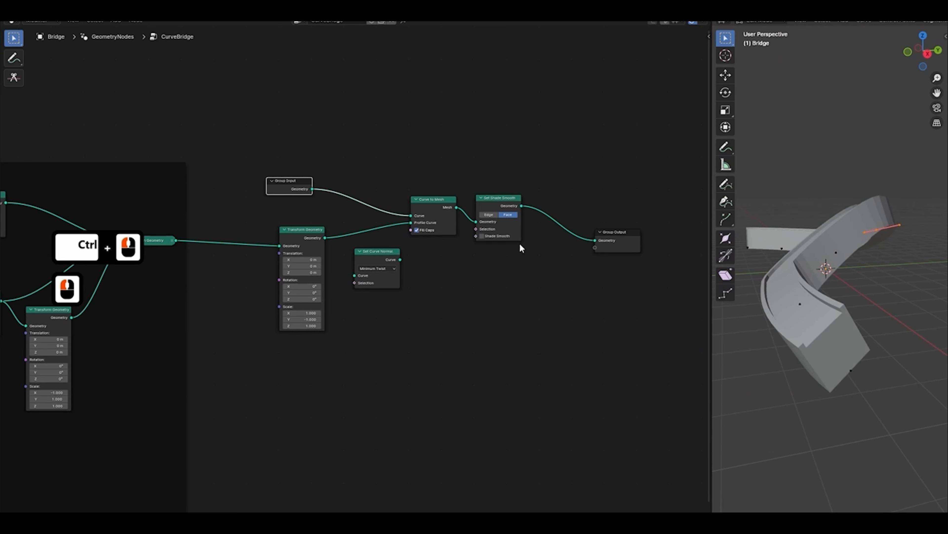
# Insert the Set Curve Normal node between Group Input and Curve to Mesh and set its mode to Z Up.
pyautogui.scroll(2, 382, 285)
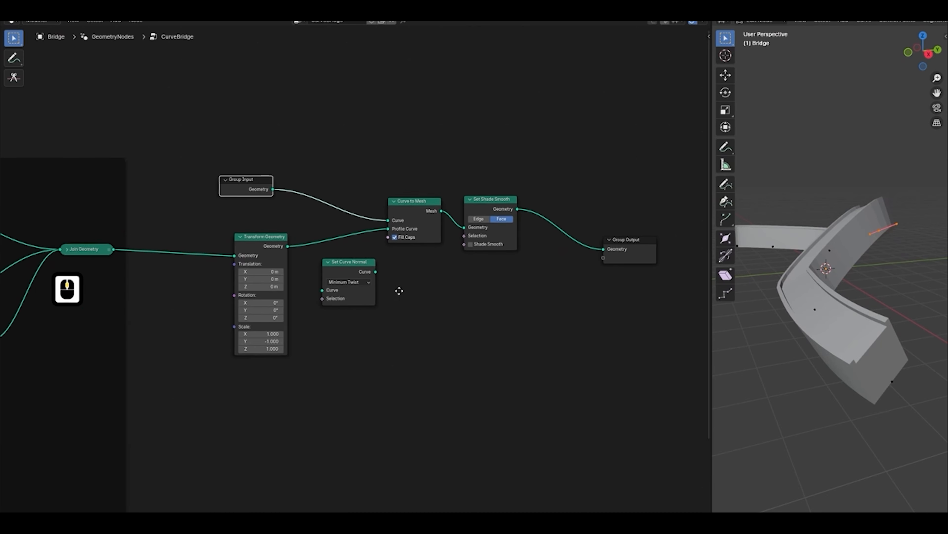
pyautogui.moveTo(362, 273); pyautogui.dragTo(329, 105)
pyautogui.moveTo(227, 162); pyautogui.dragTo(242, 134)
pyautogui.moveTo(338, 109); pyautogui.dragTo(336, 118)
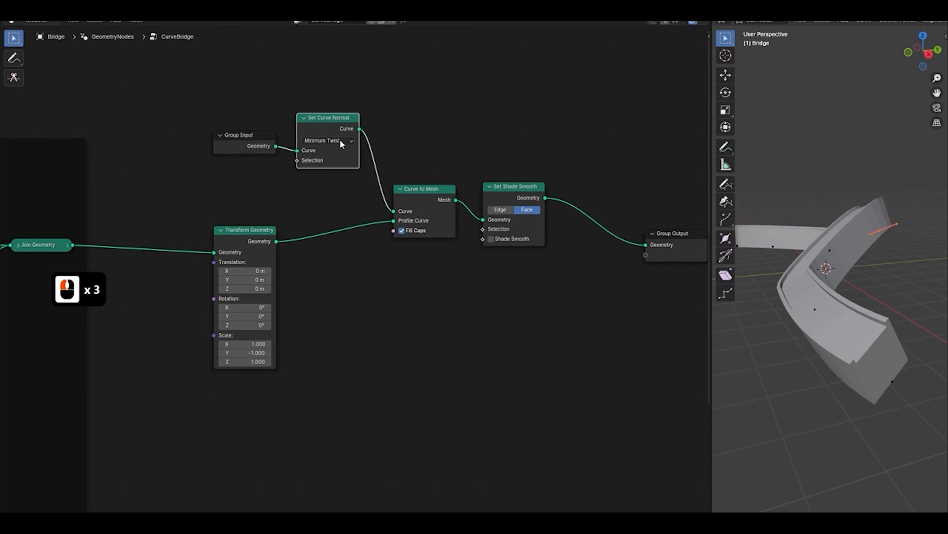
pyautogui.click(340, 139)
pyautogui.click(338, 173)
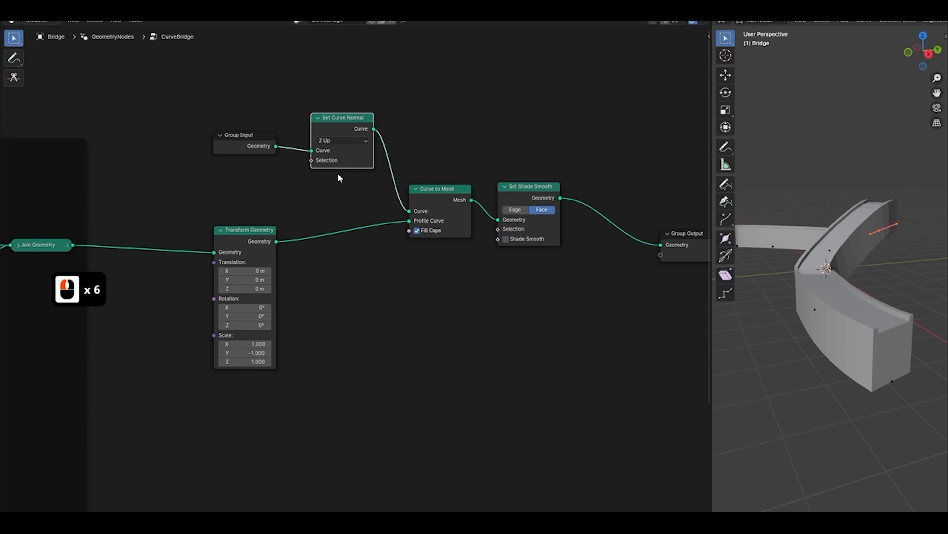
# Set the raised middle control point's Z coordinate to 0 m and close its transform properties.
pyautogui.moveTo(868, 255)
pyautogui.mouseDown(button='middle')
pyautogui.moveTo(894, 268)
pyautogui.moveTo(881, 261)
pyautogui.mouseUp(button='middle')
pyautogui.press('Tab')
pyautogui.keyDown('shift'); pyautogui.moveTo(881, 262); pyautogui.dragTo(756, 255, button='middle'); pyautogui.keyUp('shift')
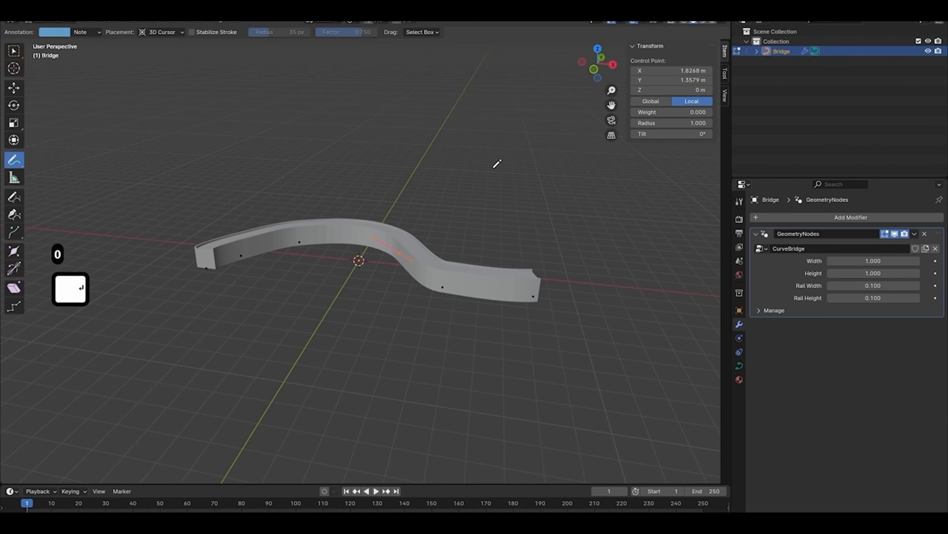
pyautogui.press('n')
pyautogui.moveTo(465, 222)
pyautogui.mouseDown(button='middle')
pyautogui.moveTo(455, 236)
pyautogui.moveTo(470, 234)
pyautogui.mouseUp(button='middle')
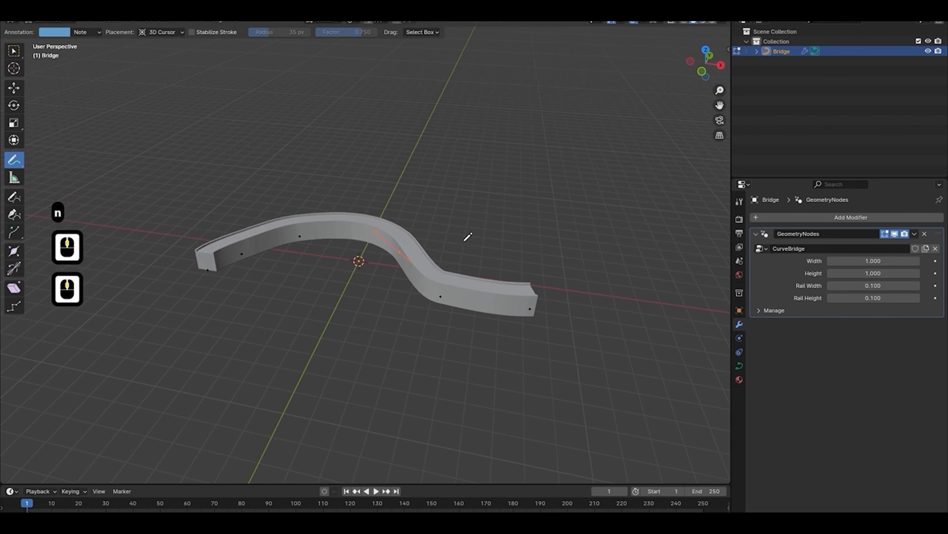
pyautogui.press('g')
pyautogui.press('z')
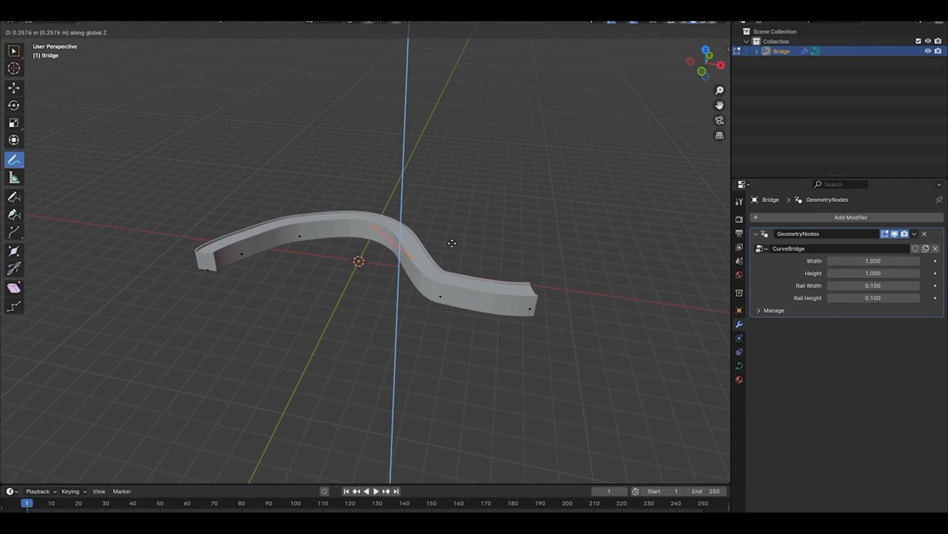
pyautogui.press('Escape')
pyautogui.moveTo(451, 246); pyautogui.dragTo(221, 264, button='middle')
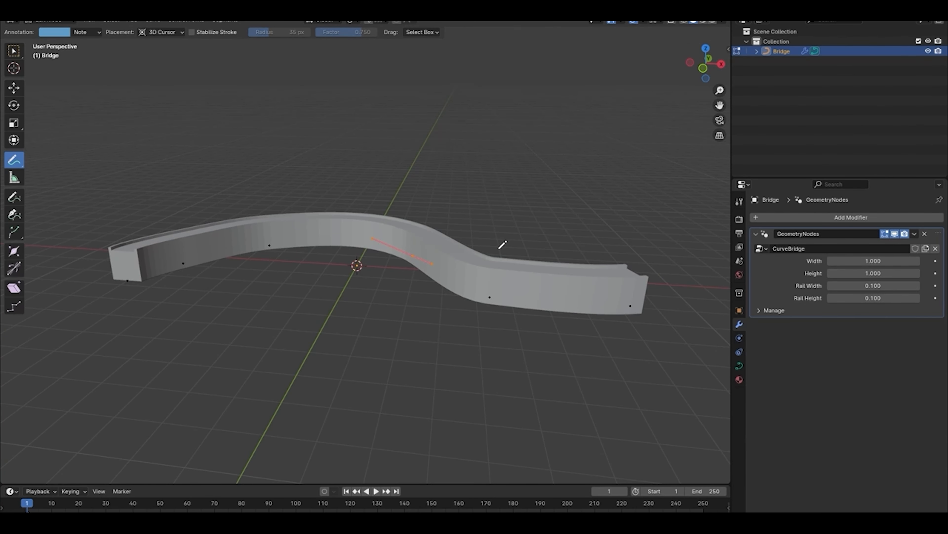
pyautogui.keyDown('ctrl'); pyautogui.moveTo(479, 245); pyautogui.dragTo(482, 238, button='middle'); pyautogui.keyUp('ctrl')
pyautogui.moveTo(330, 238); pyautogui.dragTo(337, 236, button='middle')
pyautogui.scroll(2, 340, 232)
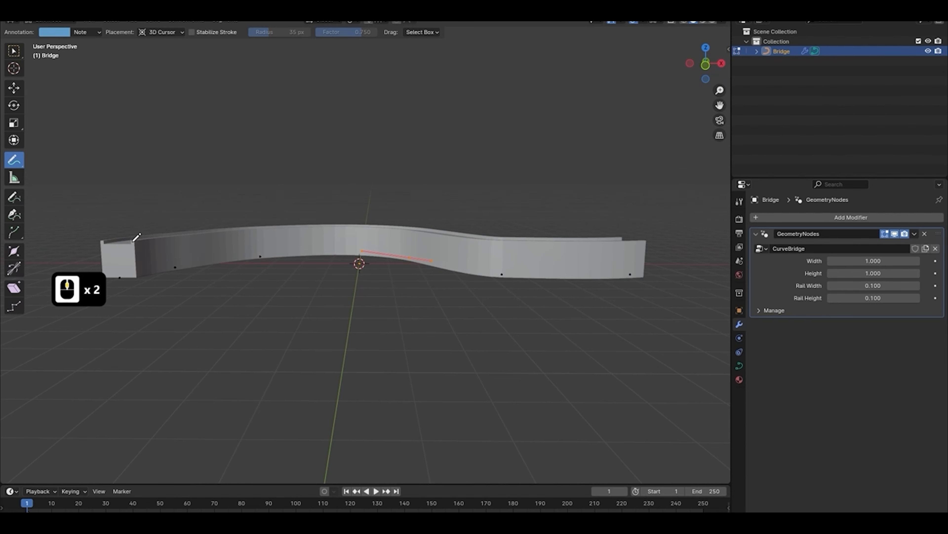
# Annotate a stroke along the bridge's top edge from end to end, erase it, and leave Edit Mode.
pyautogui.moveTo(149, 241)
pyautogui.mouseDown()
pyautogui.moveTo(282, 156)
pyautogui.moveTo(361, 144)
pyautogui.moveTo(418, 152)
pyautogui.moveTo(553, 220)
pyautogui.moveTo(634, 237)
pyautogui.mouseUp()
pyautogui.moveTo(568, 248); pyautogui.dragTo(523, 262, button='middle')
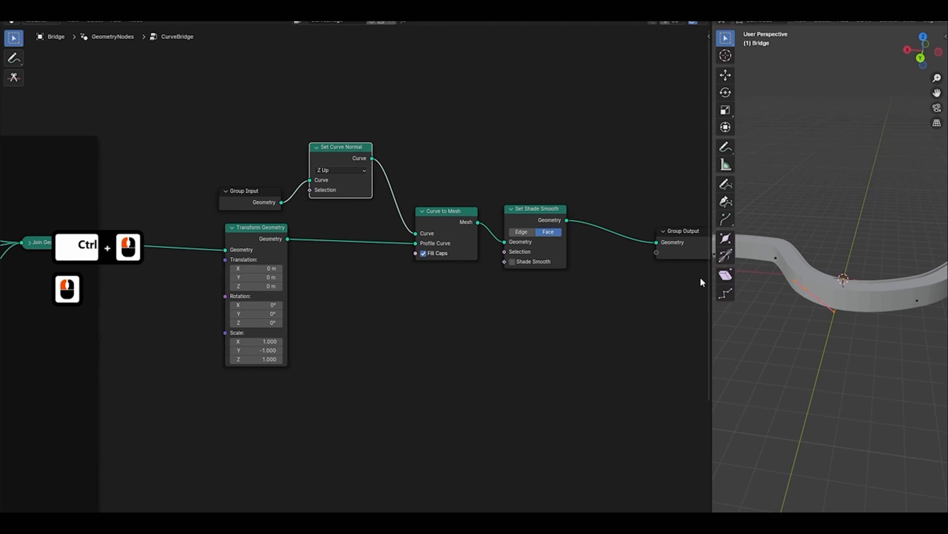
pyautogui.moveTo(816, 307); pyautogui.dragTo(784, 272, button='middle')
pyautogui.press('Tab')
# Preview the Join Geometry output so that only the flat profile outline shows, and view it up close.
pyautogui.moveTo(295, 284); pyautogui.dragTo(496, 275, button='middle')
pyautogui.scroll(-3, 496, 275)
pyautogui.scroll(3, 394, 248)
pyautogui.moveTo(394, 248); pyautogui.dragTo(437, 239, button='middle')
pyautogui.keyDown('alt'); pyautogui.keyDown('shift'); pyautogui.click(324, 231); pyautogui.keyUp('shift'); pyautogui.keyUp('alt')
pyautogui.moveTo(785, 245); pyautogui.dragTo(837, 287, button='middle')
pyautogui.scroll(5, 832, 287)
# Annotate loops around the profile's plain edge and its rail edge with an outward arrow, then erase the annotations.
pyautogui.moveTo(869, 261); pyautogui.dragTo(867, 275)
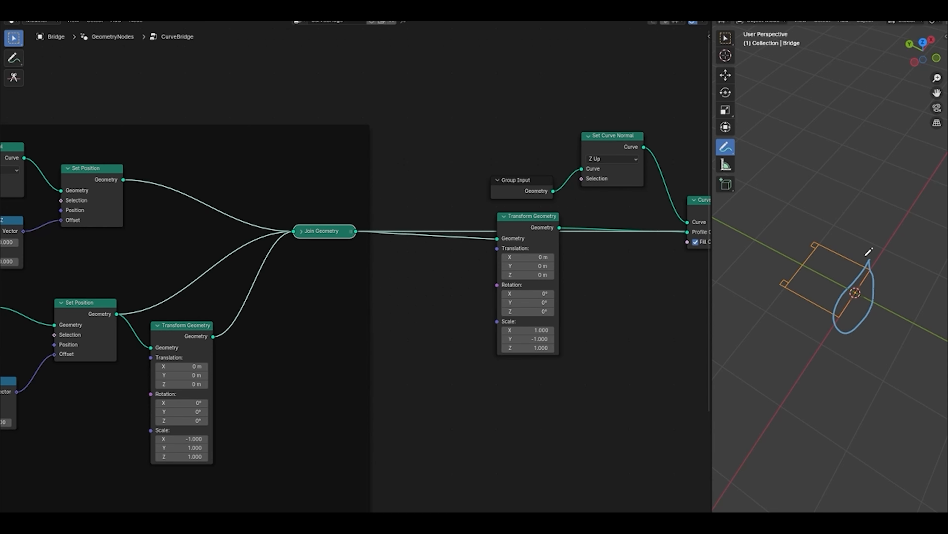
pyautogui.moveTo(815, 232)
pyautogui.mouseDown()
pyautogui.moveTo(780, 295)
pyautogui.moveTo(825, 242)
pyautogui.moveTo(815, 231)
pyautogui.moveTo(747, 229)
pyautogui.moveTo(754, 241)
pyautogui.mouseUp()
pyautogui.moveTo(745, 226); pyautogui.dragTo(766, 222)
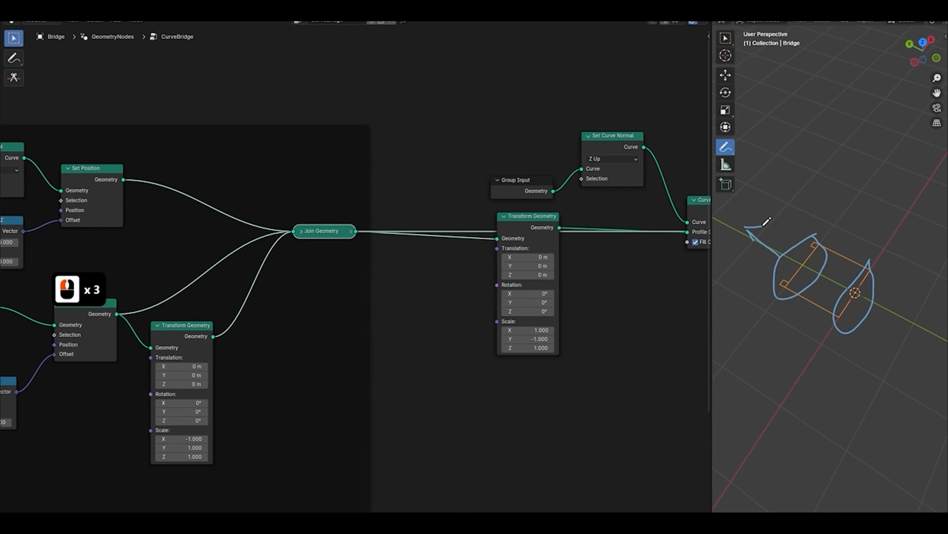
pyautogui.moveTo(832, 317)
pyautogui.keyDown('ctrl'); pyautogui.mouseDown()
pyautogui.moveTo(876, 297)
pyautogui.moveTo(856, 268)
pyautogui.mouseUp(); pyautogui.keyUp('ctrl')
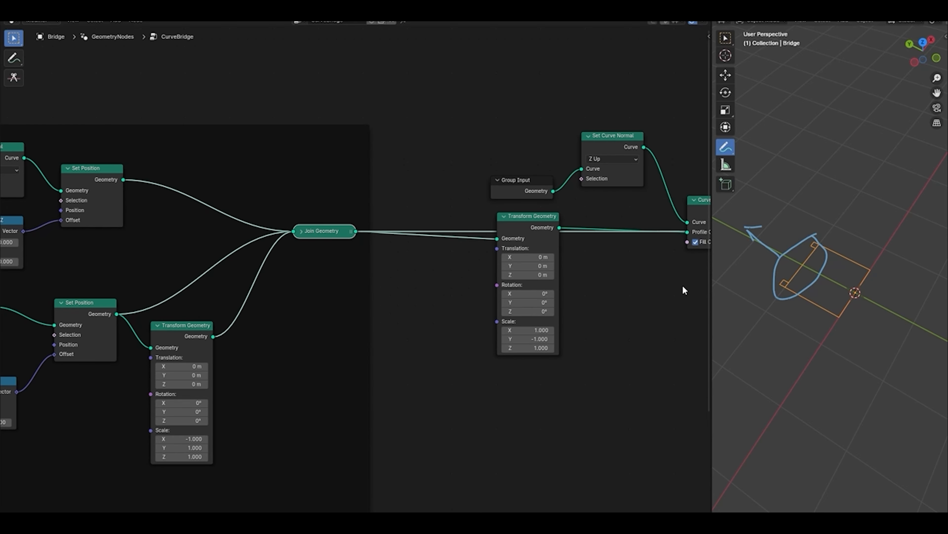
pyautogui.moveTo(811, 258)
pyautogui.keyDown('ctrl'); pyautogui.mouseDown()
pyautogui.moveTo(794, 269)
pyautogui.moveTo(819, 241)
pyautogui.moveTo(767, 254)
pyautogui.mouseUp(); pyautogui.keyUp('ctrl')
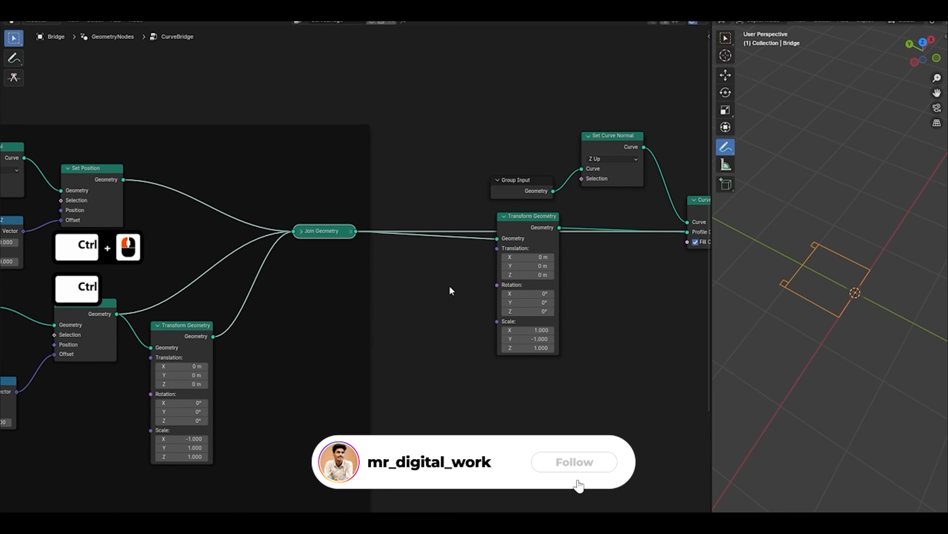
# Shift the nodes after the Profile frame along X to make room after Join Geometry.
pyautogui.moveTo(450, 291); pyautogui.dragTo(344, 286, button='middle')
pyautogui.scroll(-5, 345, 286)
pyautogui.moveTo(360, 168); pyautogui.dragTo(610, 345)
pyautogui.press('g')
pyautogui.press('x')
pyautogui.click(641, 318)
pyautogui.click(612, 277)
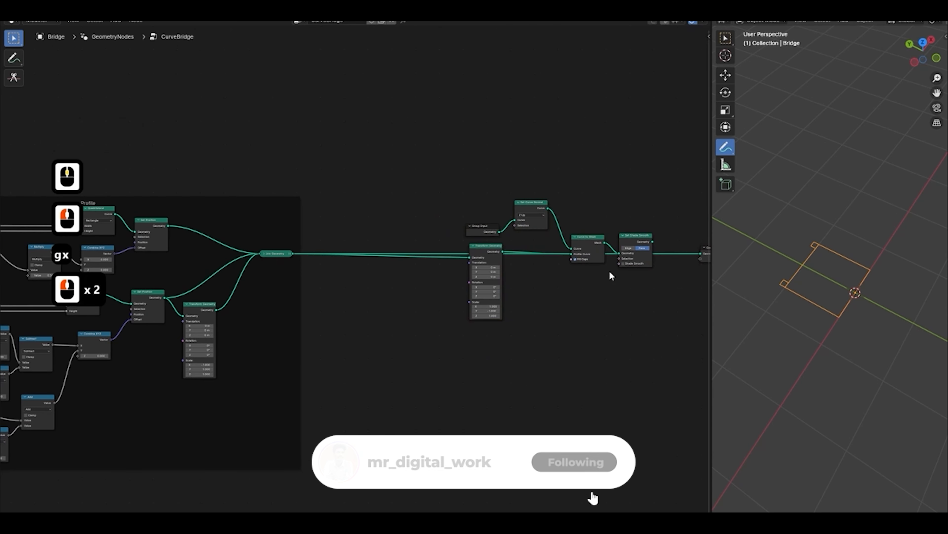
# Preview the Set Shade Smooth output, then return the preview to the Join Geometry profile.
pyautogui.keyDown('alt'); pyautogui.keyDown('shift'); pyautogui.click(635, 237); pyautogui.keyUp('shift'); pyautogui.keyUp('alt')
pyautogui.scroll(-3, 446, 300)
pyautogui.moveTo(446, 300); pyautogui.dragTo(486, 309, button='middle')
pyautogui.scroll(4, 480, 307)
pyautogui.moveTo(409, 276); pyautogui.dragTo(406, 274, button='middle')
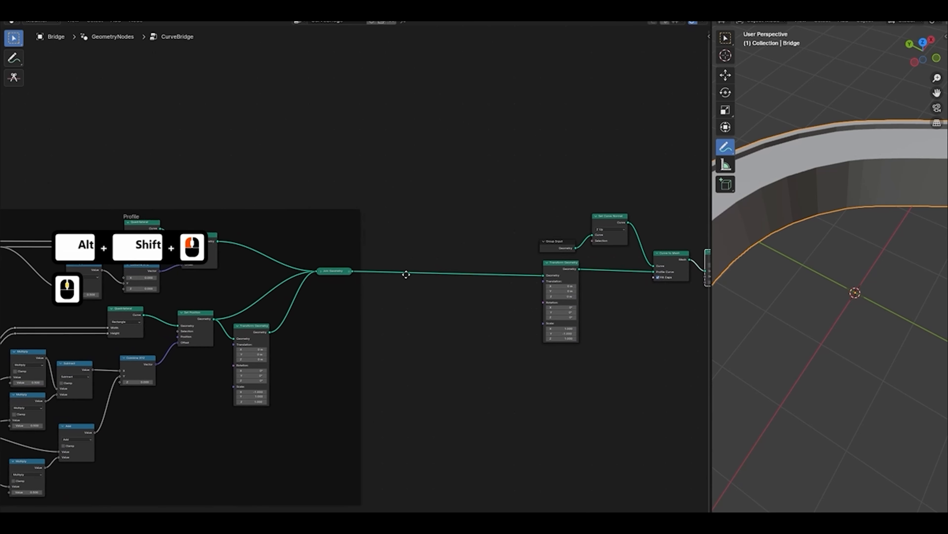
pyautogui.scroll(-2, 407, 275)
pyautogui.scroll(3, 284, 260)
pyautogui.keyDown('alt'); pyautogui.keyDown('shift'); pyautogui.click(283, 259); pyautogui.keyUp('shift'); pyautogui.keyUp('alt')
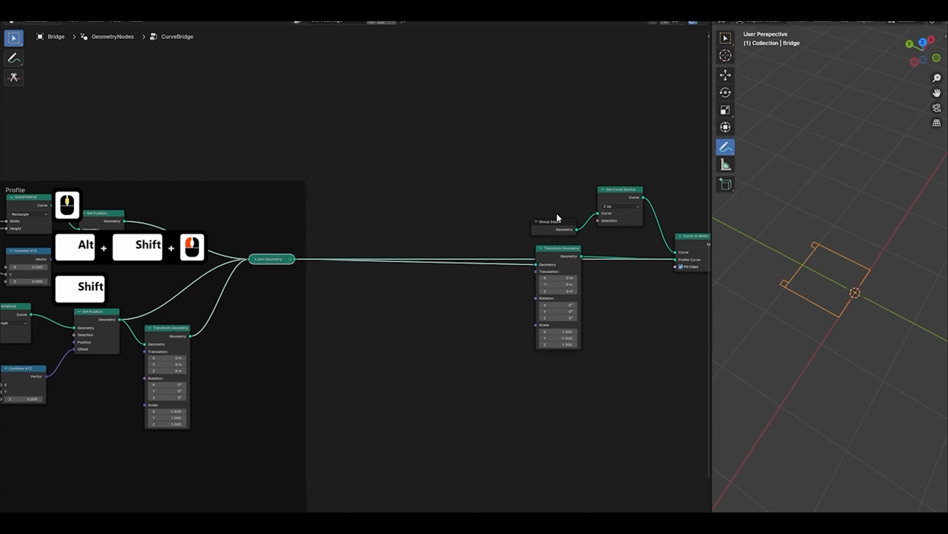
# Add a Store Named Attribute node in the space between Join Geometry and Transform Geometry.
pyautogui.scroll(-3, 613, 215)
pyautogui.moveTo(652, 216); pyautogui.dragTo(615, 212, button='middle')
pyautogui.scroll(4, 467, 260)
pyautogui.moveTo(356, 259); pyautogui.dragTo(468, 246, button='middle')
pyautogui.scroll(1, 472, 258)
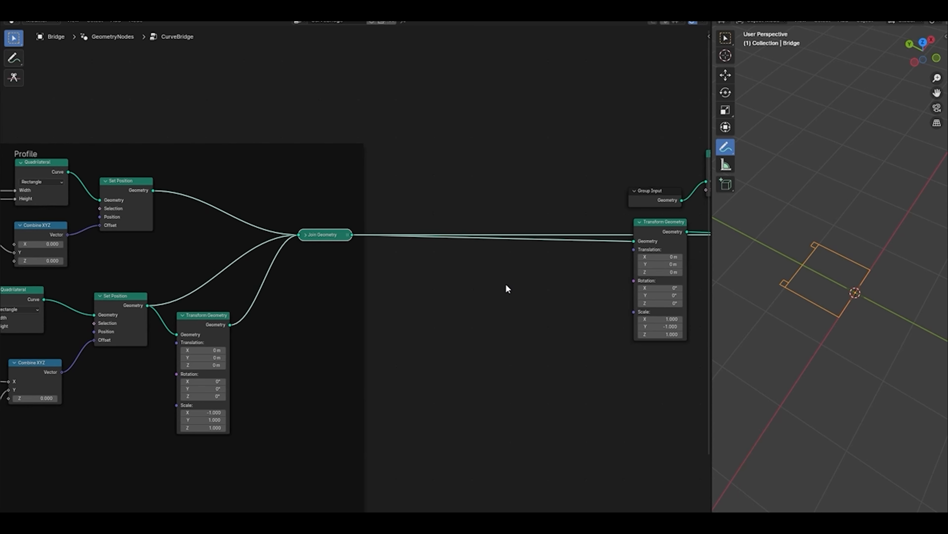
pyautogui.hotkey('shift', 'a')
pyautogui.write('set s')
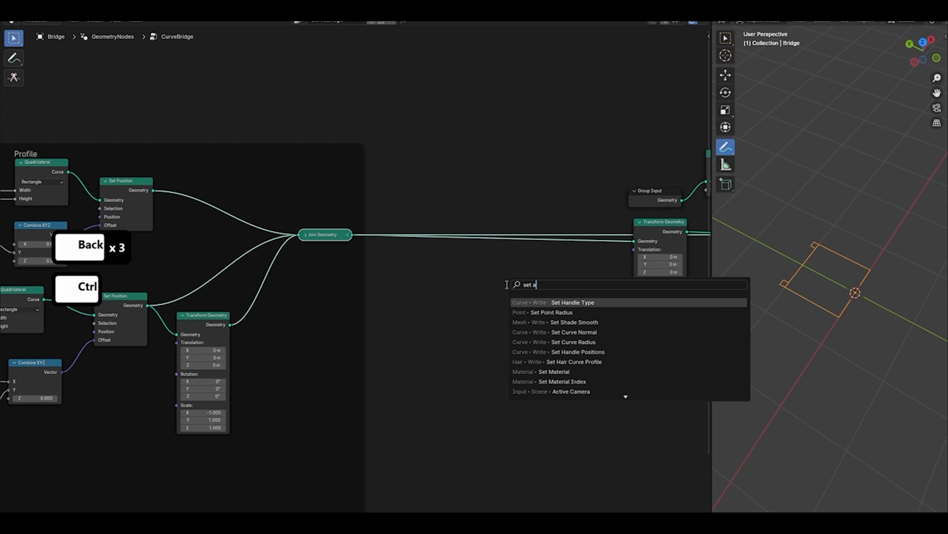
pyautogui.hotkey('ctrl', 'a')
pyautogui.write('s')
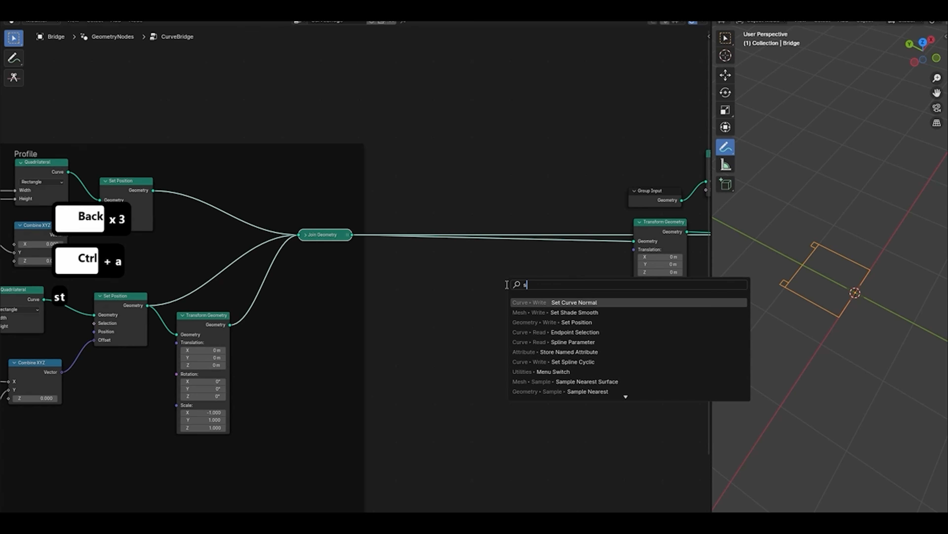
pyautogui.write('tore nam')
pyautogui.press('Return')
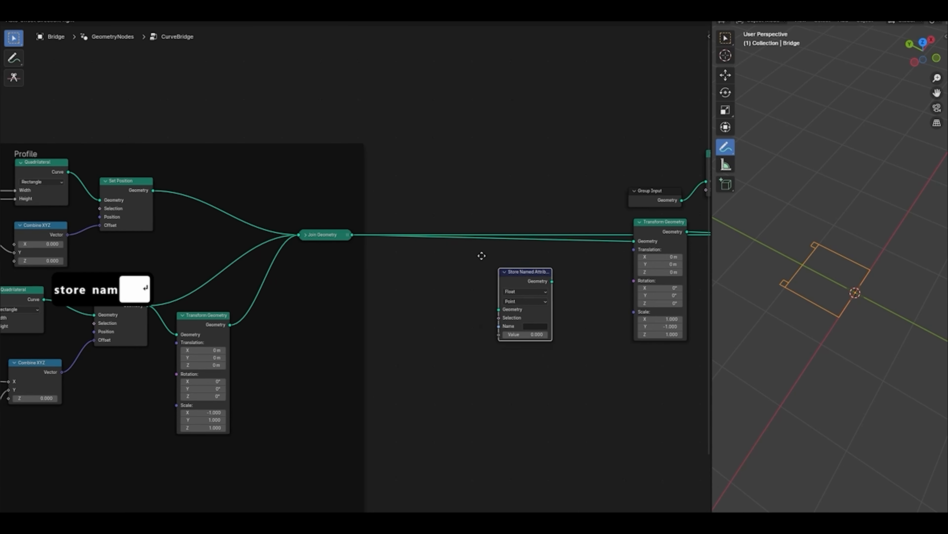
pyautogui.click(482, 256)
# Name the stored attribute "top" and set its data type to Boolean.
pyautogui.scroll(2, 532, 285)
pyautogui.click(562, 324)
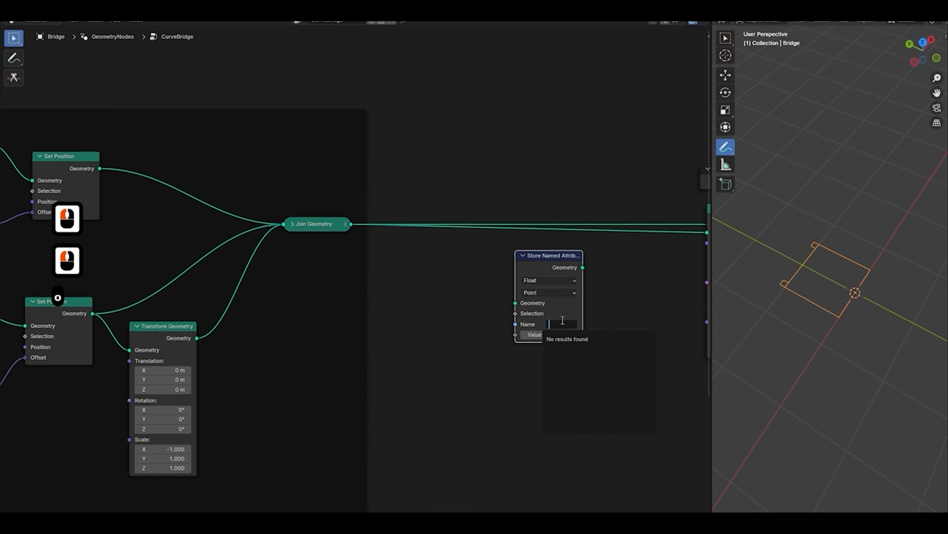
pyautogui.write('top')
pyautogui.press('Return')
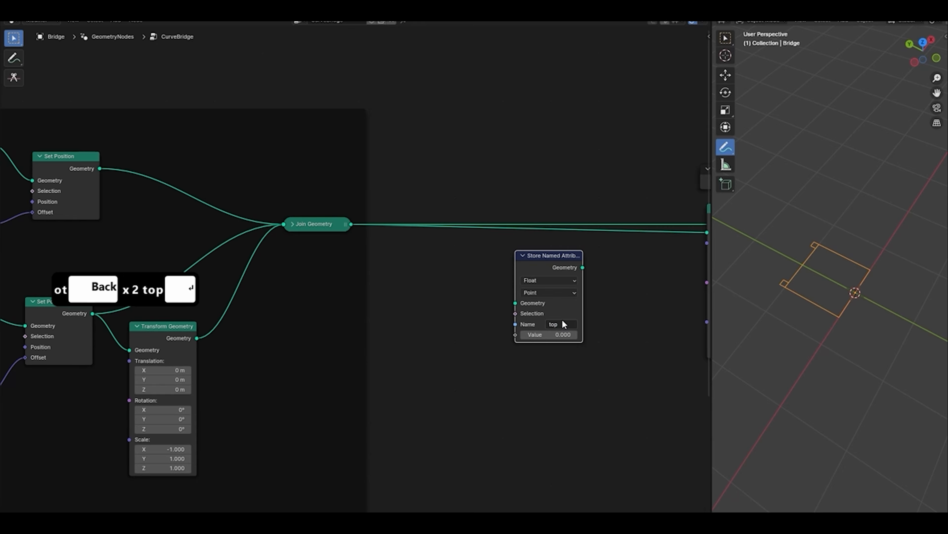
pyautogui.click(545, 280)
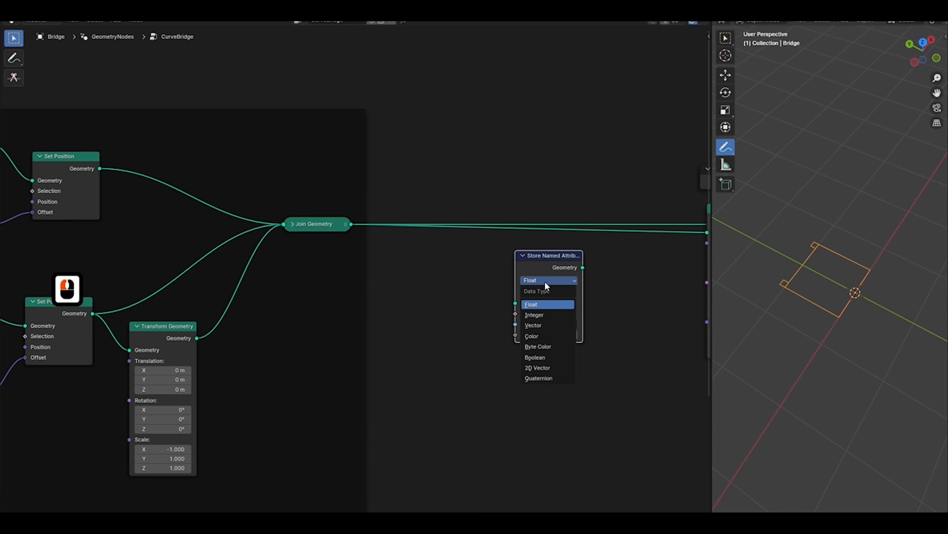
pyautogui.click(549, 357)
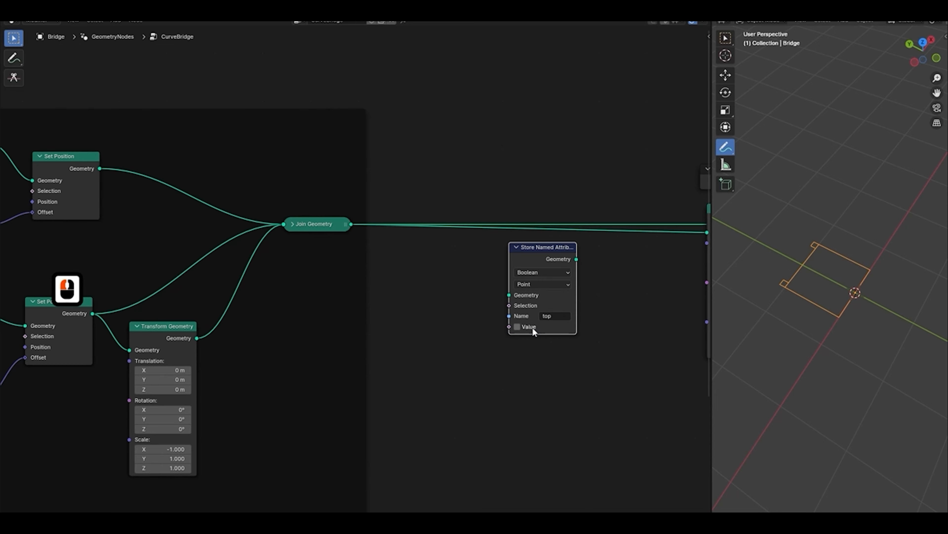
pyautogui.moveTo(531, 247); pyautogui.dragTo(548, 247)
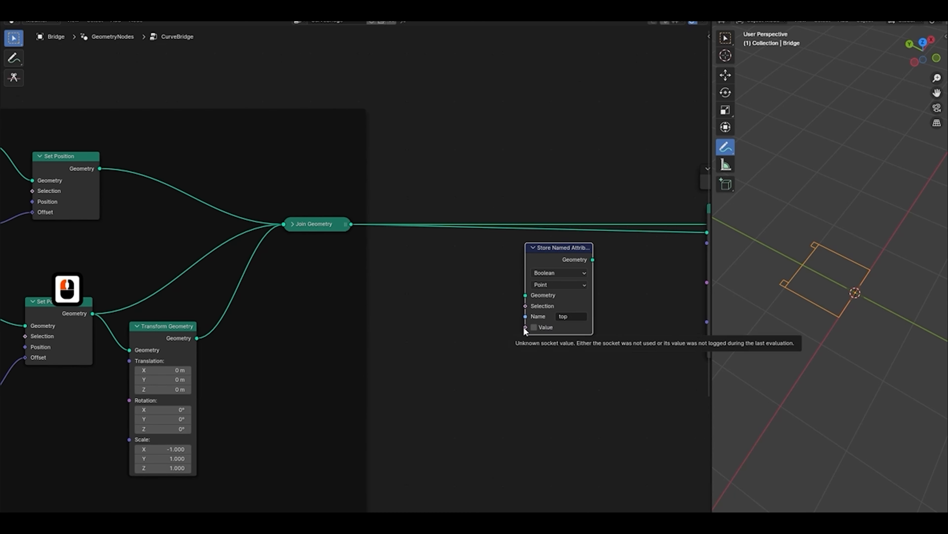
# Link the Store Named Attribute node between Join Geometry and Transform Geometry.
pyautogui.moveTo(350, 224); pyautogui.dragTo(522, 300)
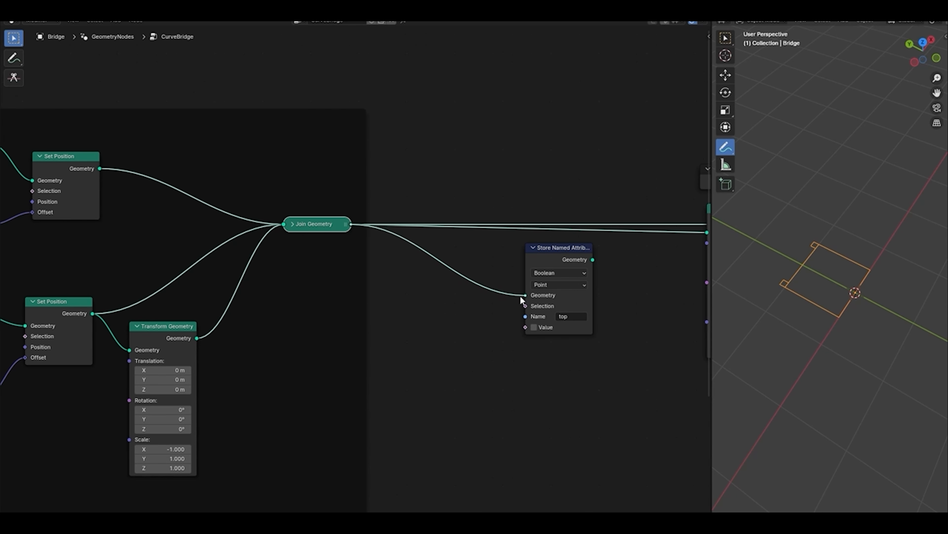
pyautogui.moveTo(521, 300); pyautogui.dragTo(390, 327, button='middle')
pyautogui.moveTo(462, 286); pyautogui.dragTo(573, 257)
pyautogui.scroll(-3, 573, 257)
pyautogui.scroll(2, 533, 265)
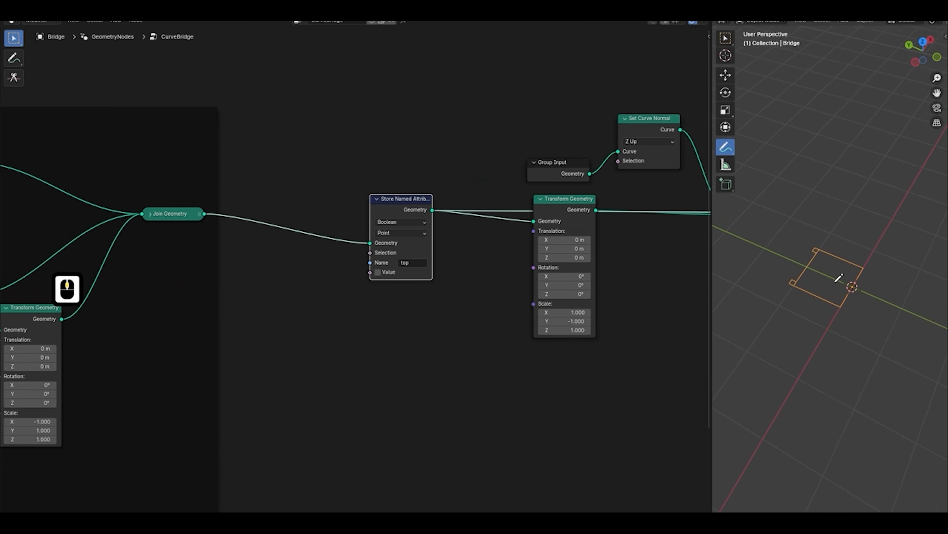
# Annotate a stroke along the profile's plain edge and a loop around the opposite edge with the two rails.
pyautogui.scroll(2, 839, 278)
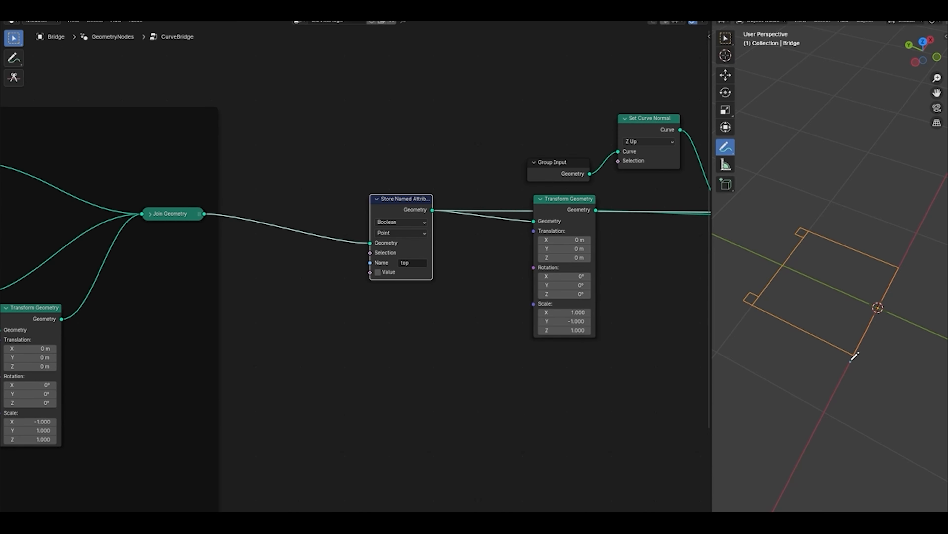
pyautogui.moveTo(852, 360); pyautogui.dragTo(901, 265)
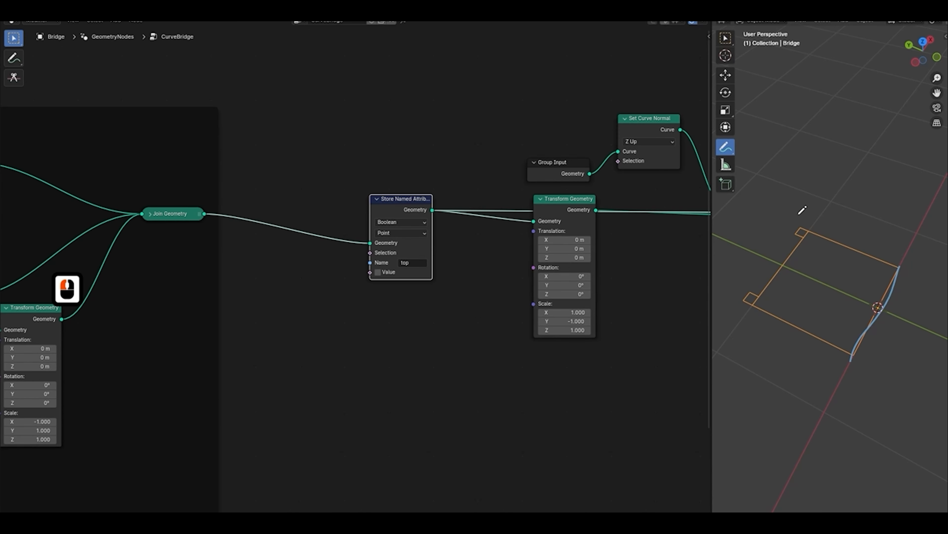
pyautogui.moveTo(807, 211)
pyautogui.mouseDown()
pyautogui.moveTo(749, 275)
pyautogui.moveTo(803, 215)
pyautogui.mouseUp()
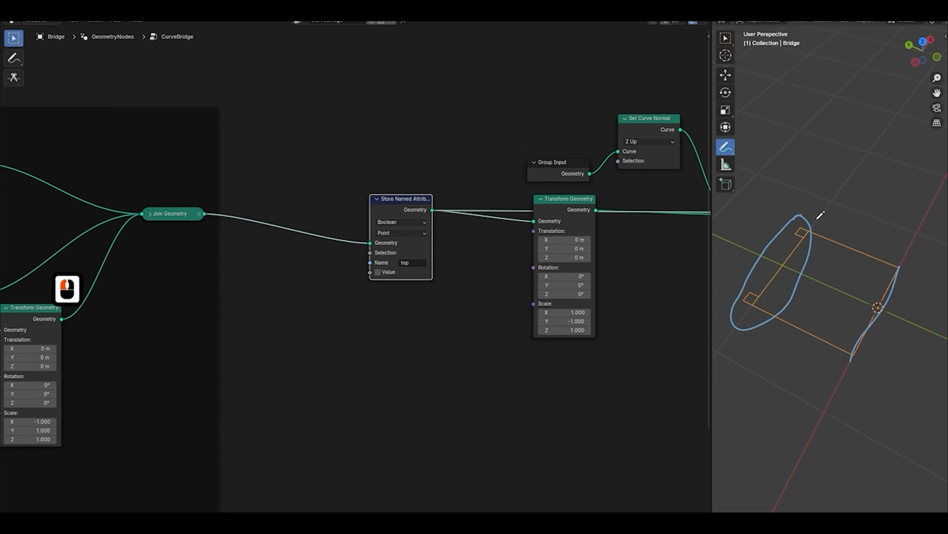
# Add a Position node below Store Named Attribute and connect it to a new Separate XYZ node.
pyautogui.scroll(-2, 431, 301)
pyautogui.moveTo(338, 338); pyautogui.dragTo(369, 294, button='middle')
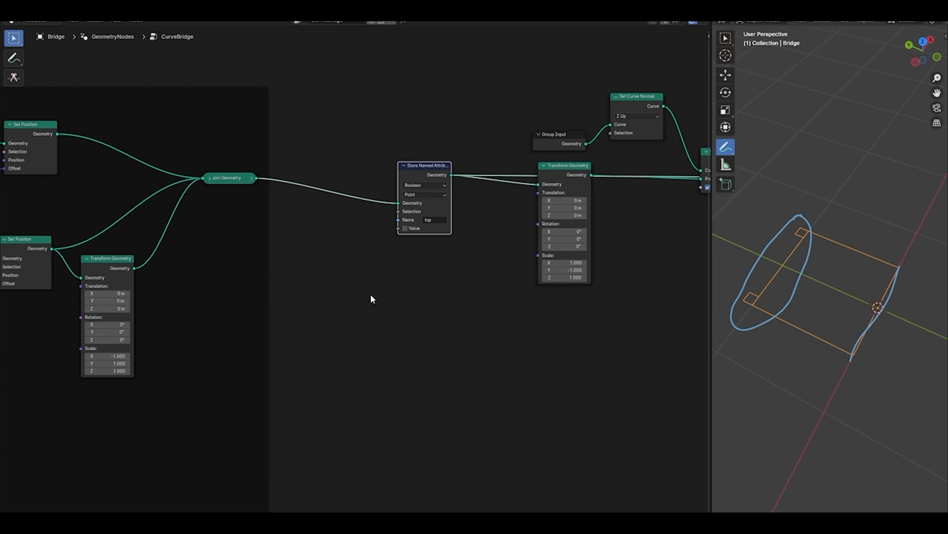
pyautogui.hotkey('shift', 'a')
pyautogui.write('posi')
pyautogui.press('Return')
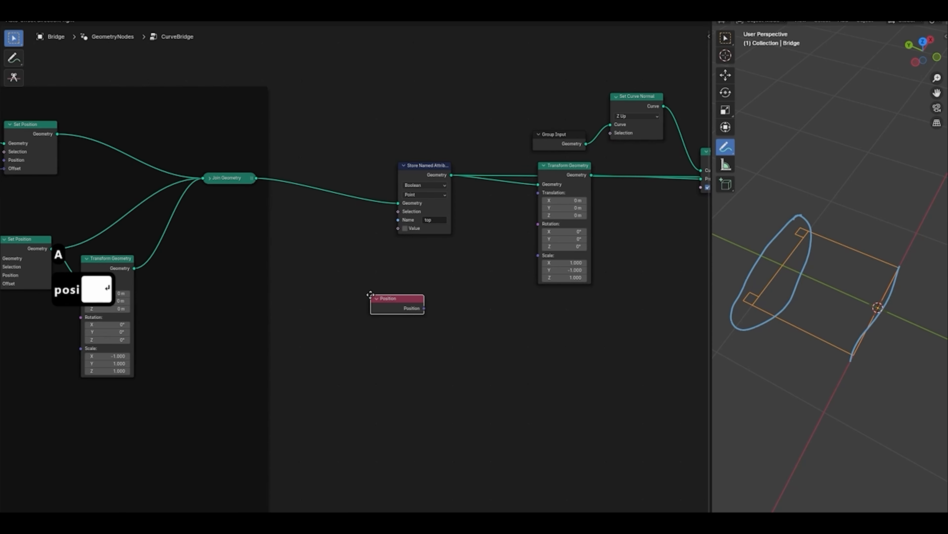
pyautogui.click(307, 281)
pyautogui.moveTo(359, 293); pyautogui.dragTo(404, 269)
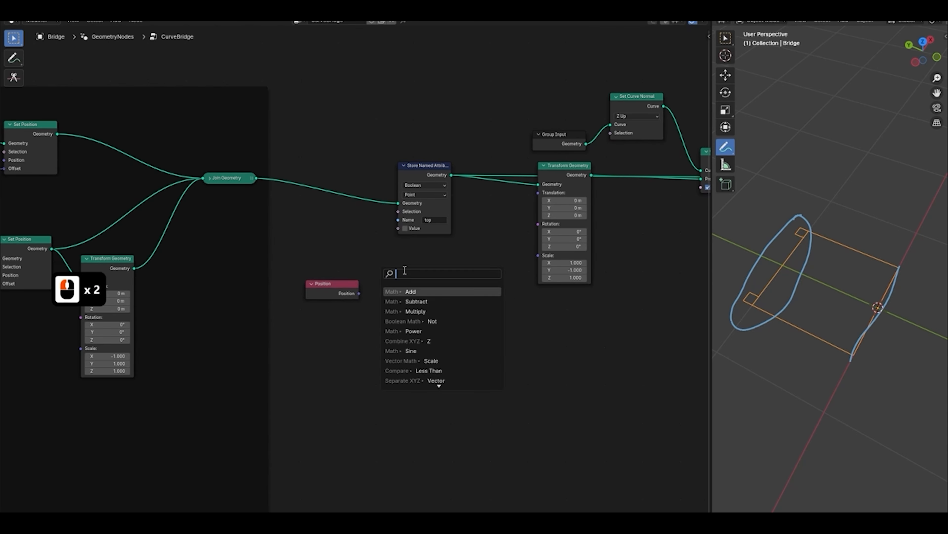
pyautogui.write('sepa')
pyautogui.press('Return')
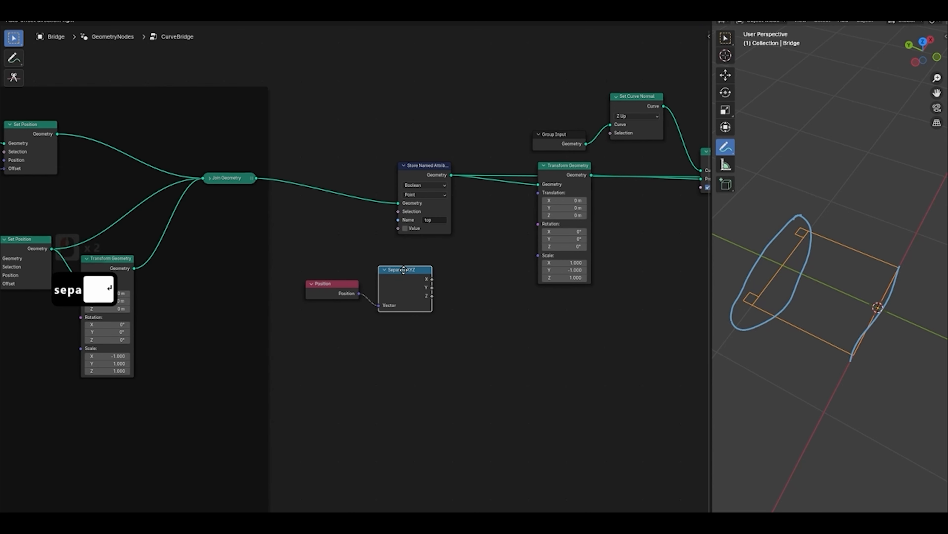
pyautogui.click(417, 274)
# Compare the separated Y with a Greater Than node at 0 and feed its result into the "top" attribute's Value.
pyautogui.moveTo(434, 290); pyautogui.dragTo(461, 271)
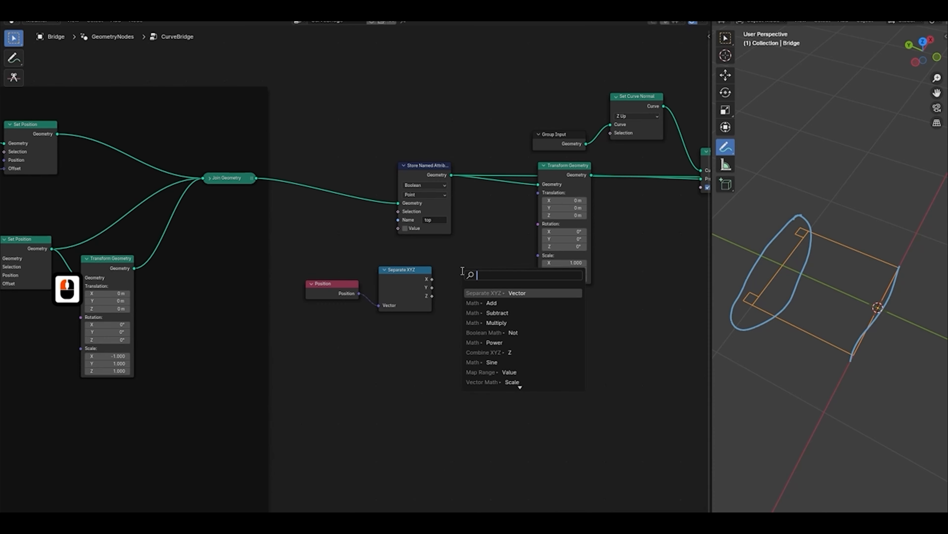
pyautogui.write('grea')
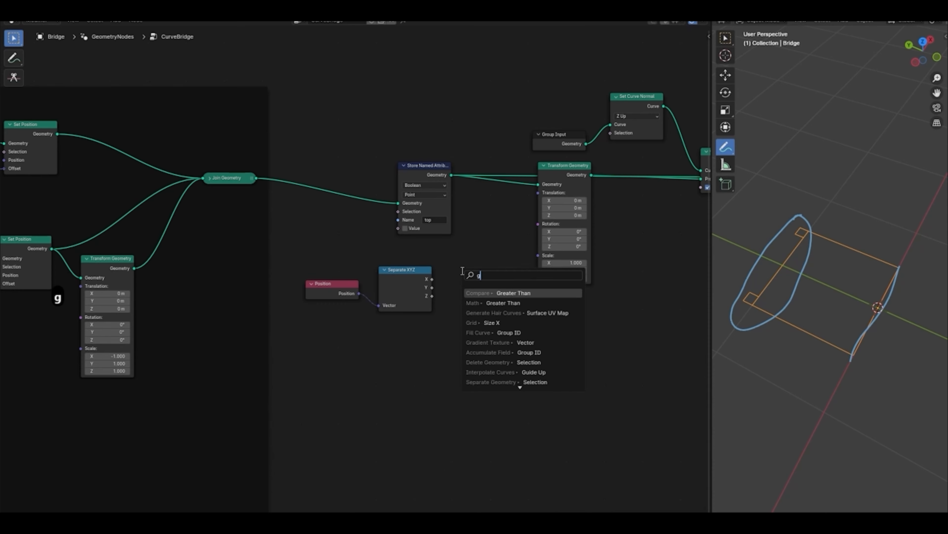
pyautogui.press('Return')
pyautogui.click(458, 270)
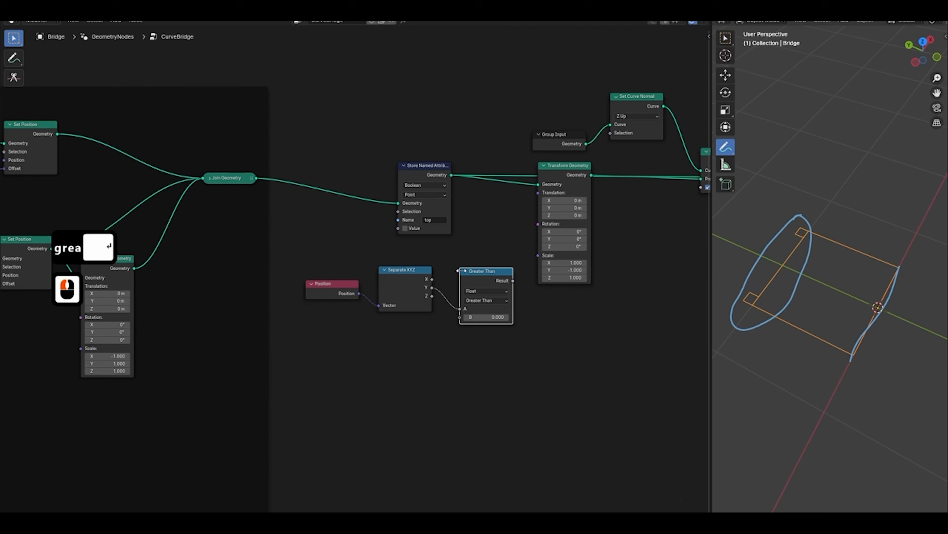
pyautogui.click(485, 275)
pyautogui.moveTo(425, 168); pyautogui.dragTo(449, 170)
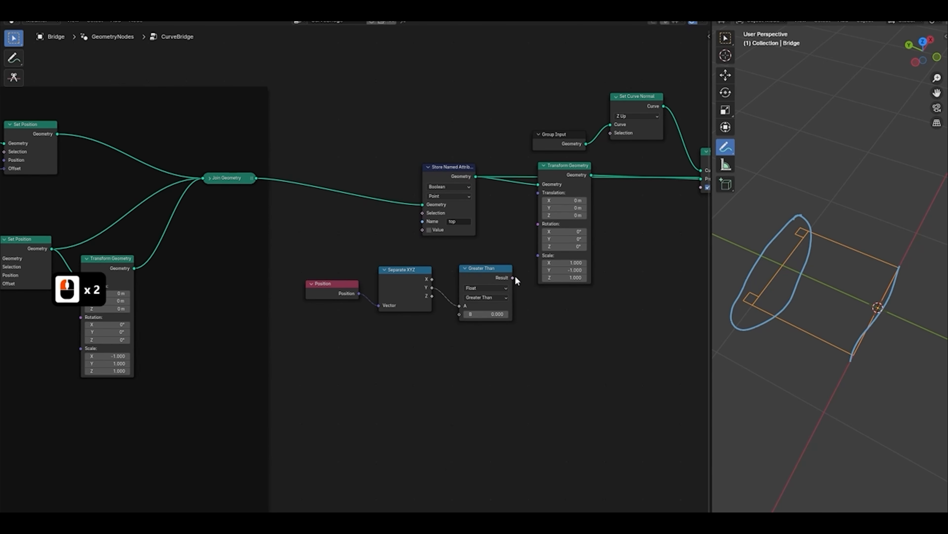
pyautogui.moveTo(417, 232); pyautogui.dragTo(417, 231)
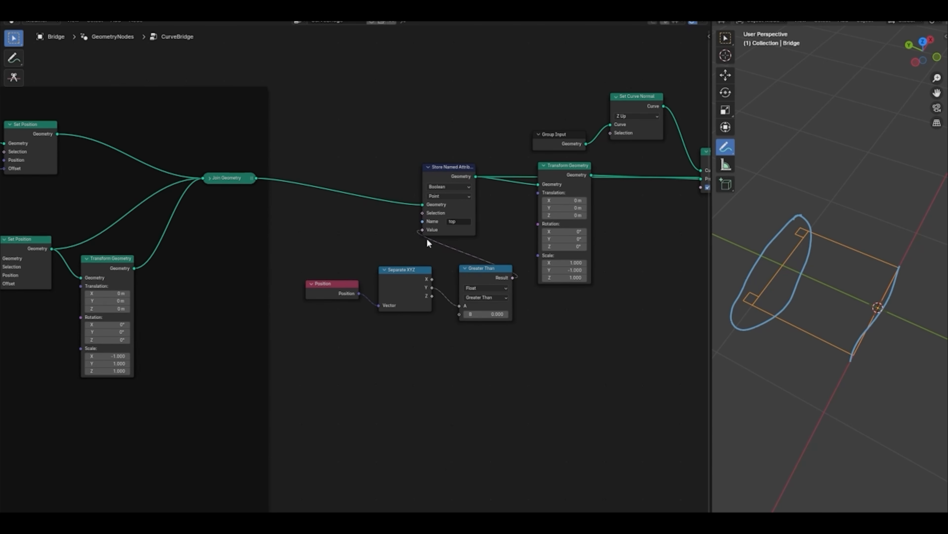
pyautogui.moveTo(482, 272); pyautogui.dragTo(475, 270)
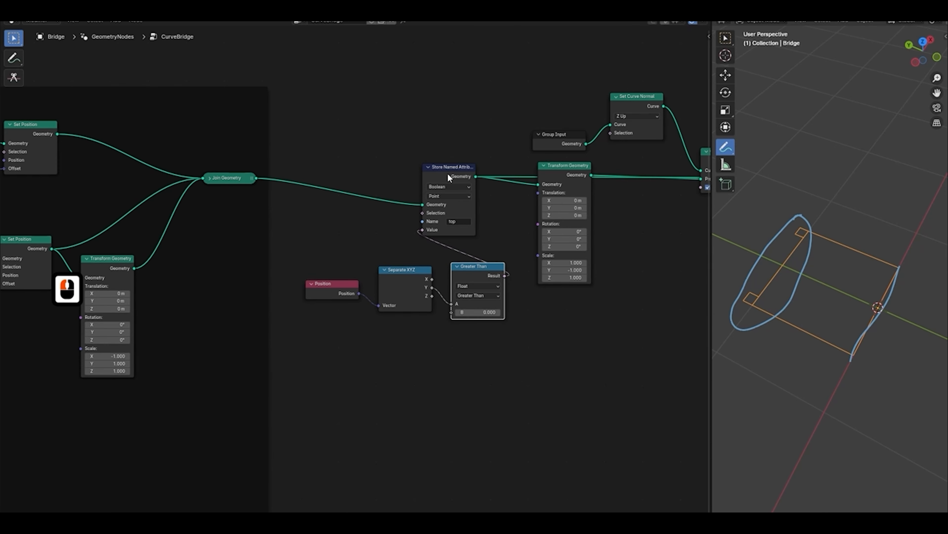
# Shift the downstream nodes farther along X and center Store Named Attribute in the gap before them.
pyautogui.scroll(-3, 485, 213)
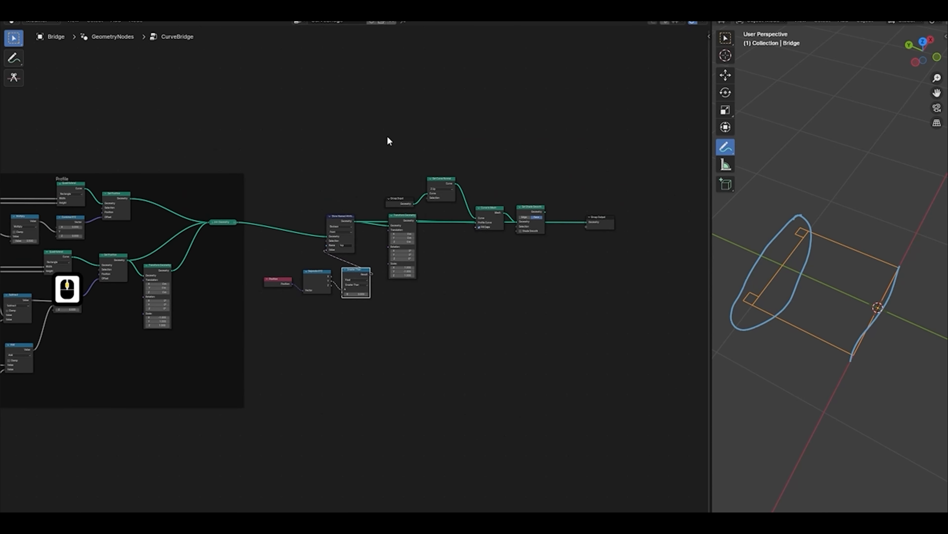
pyautogui.moveTo(388, 137); pyautogui.dragTo(612, 277)
pyautogui.press('g')
pyautogui.press('x')
pyautogui.click(593, 319)
pyautogui.click(590, 317)
pyautogui.moveTo(345, 216); pyautogui.dragTo(435, 211)
# Attach a Viewer node to the Join Geometry output.
pyautogui.scroll(2, 425, 233)
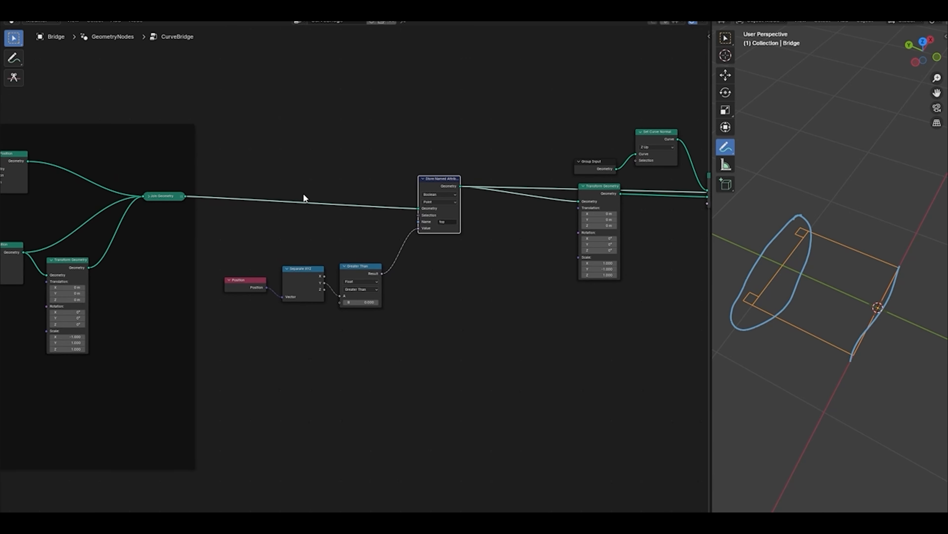
pyautogui.keyDown('ctrl'); pyautogui.keyDown('shift'); pyautogui.click(169, 195); pyautogui.keyUp('shift'); pyautogui.keyUp('ctrl')
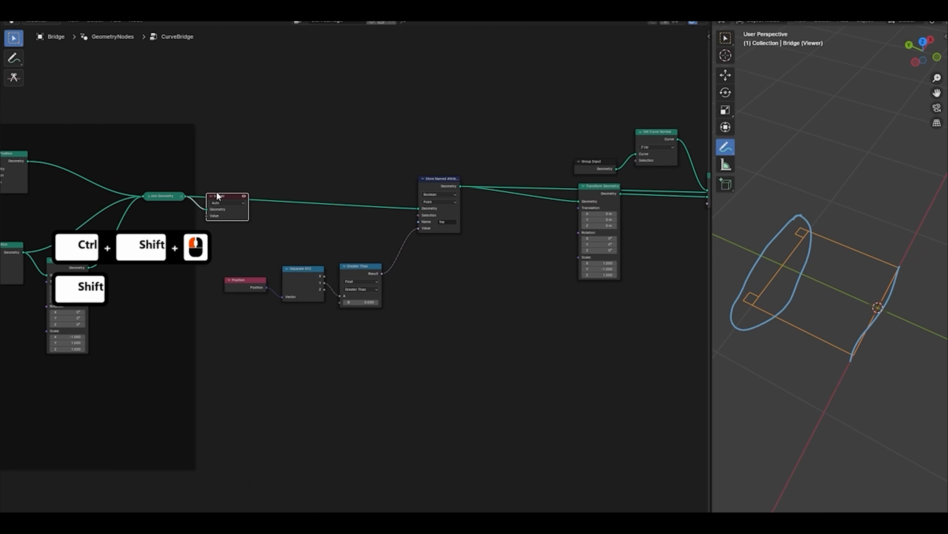
# Place the Viewer node above Store Named Attribute and preview the Greater Than result on the joined geometry.
pyautogui.moveTo(233, 194); pyautogui.dragTo(455, 121)
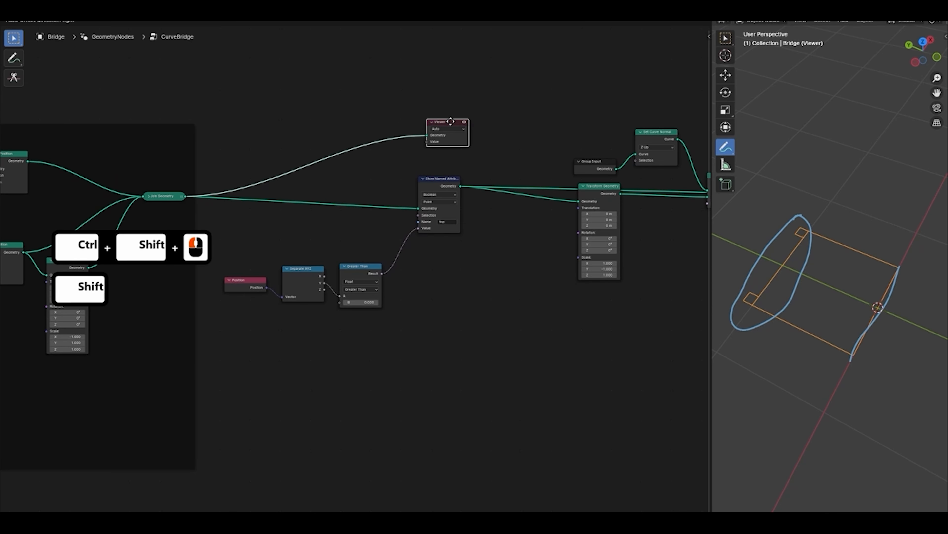
pyautogui.keyDown('ctrl'); pyautogui.keyDown('shift'); pyautogui.click(367, 269); pyautogui.keyUp('shift'); pyautogui.keyUp('ctrl')
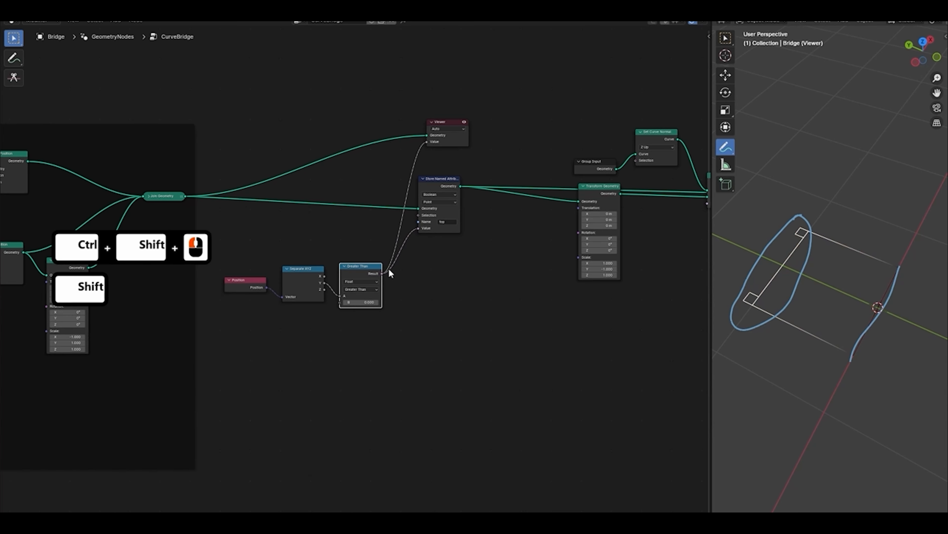
pyautogui.moveTo(788, 279); pyautogui.dragTo(795, 262, button='middle')
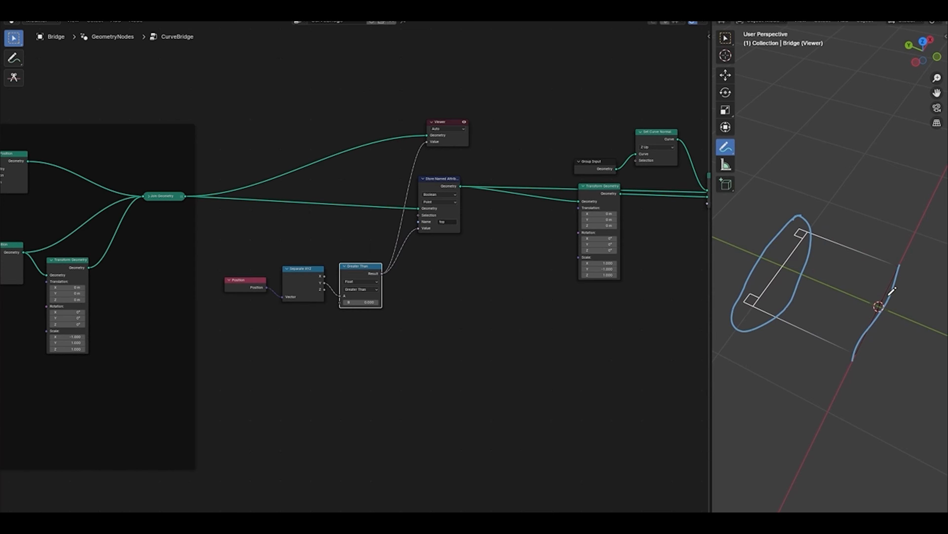
# Erase the annotation strokes around the profile and delete the Viewer node, nudging Store Named Attribute into its spot.
pyautogui.press('ctrl')
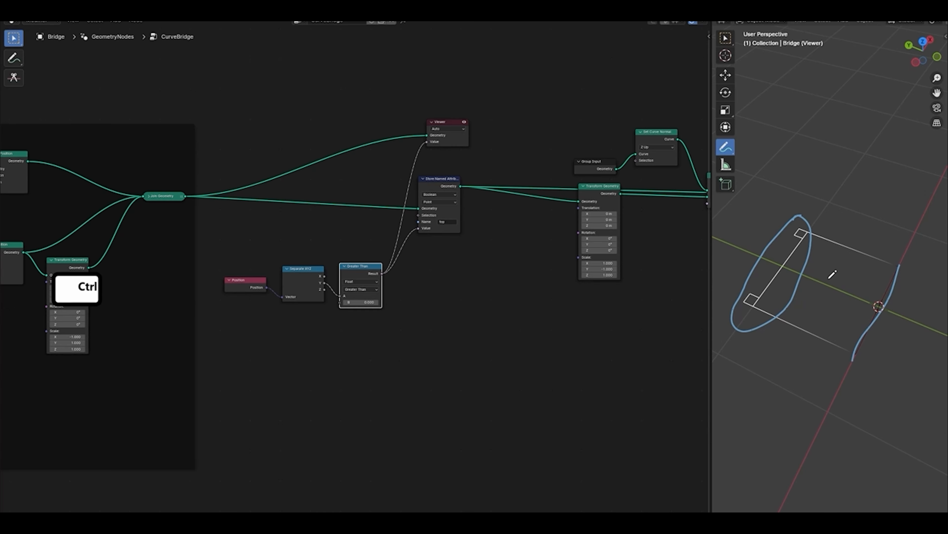
pyautogui.moveTo(898, 273)
pyautogui.keyDown('ctrl'); pyautogui.mouseDown()
pyautogui.moveTo(868, 322)
pyautogui.moveTo(747, 331)
pyautogui.moveTo(804, 286)
pyautogui.moveTo(800, 218)
pyautogui.moveTo(754, 261)
pyautogui.moveTo(737, 328)
pyautogui.mouseUp(); pyautogui.keyUp('ctrl')
pyautogui.click(441, 126)
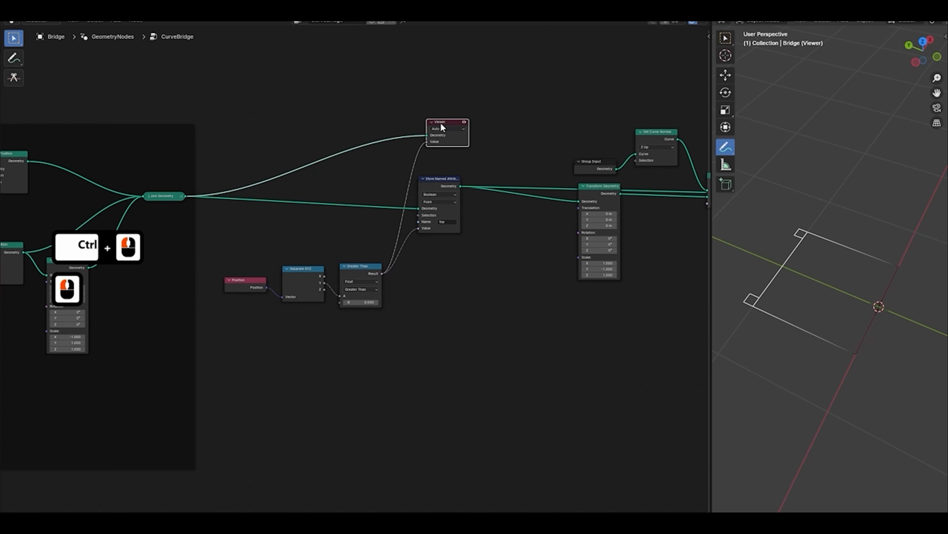
pyautogui.press('x')
pyautogui.moveTo(446, 193); pyautogui.dragTo(436, 188)
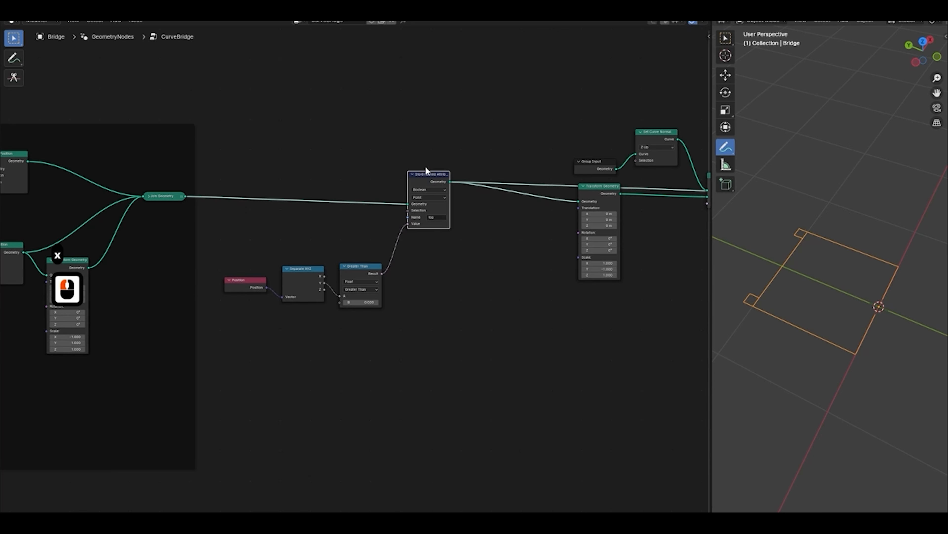
# Connect the Set Shade Smooth geometry to the Group Output and view the bridge from a lower angle.
pyautogui.moveTo(624, 205); pyautogui.dragTo(419, 247, button='middle')
pyautogui.scroll(-4, 419, 247)
pyautogui.moveTo(547, 251); pyautogui.dragTo(508, 249, button='middle')
pyautogui.scroll(3, 508, 250)
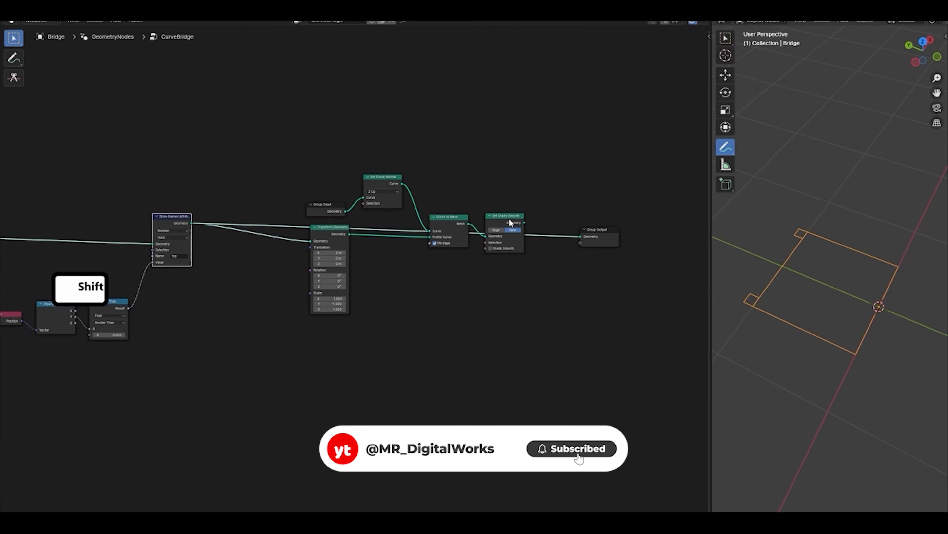
pyautogui.keyDown('alt'); pyautogui.keyDown('shift'); pyautogui.click(509, 219); pyautogui.keyUp('shift'); pyautogui.keyUp('alt')
pyautogui.scroll(-8, 819, 258)
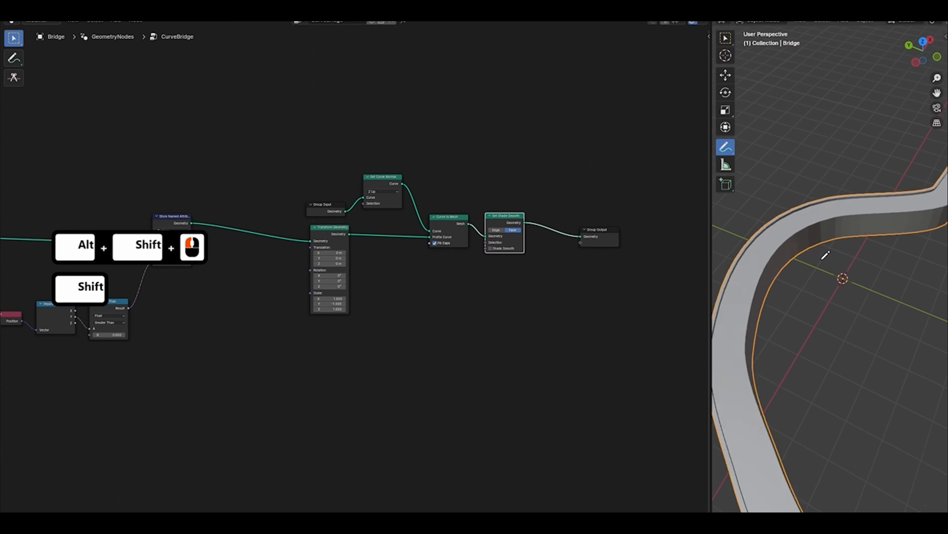
pyautogui.moveTo(821, 263); pyautogui.dragTo(815, 225, button='middle')
# Move Group Output farther from Set Shade Smooth and insert a Set Position node between them.
pyautogui.moveTo(553, 310); pyautogui.dragTo(431, 308, button='middle')
pyautogui.moveTo(477, 232); pyautogui.dragTo(650, 235)
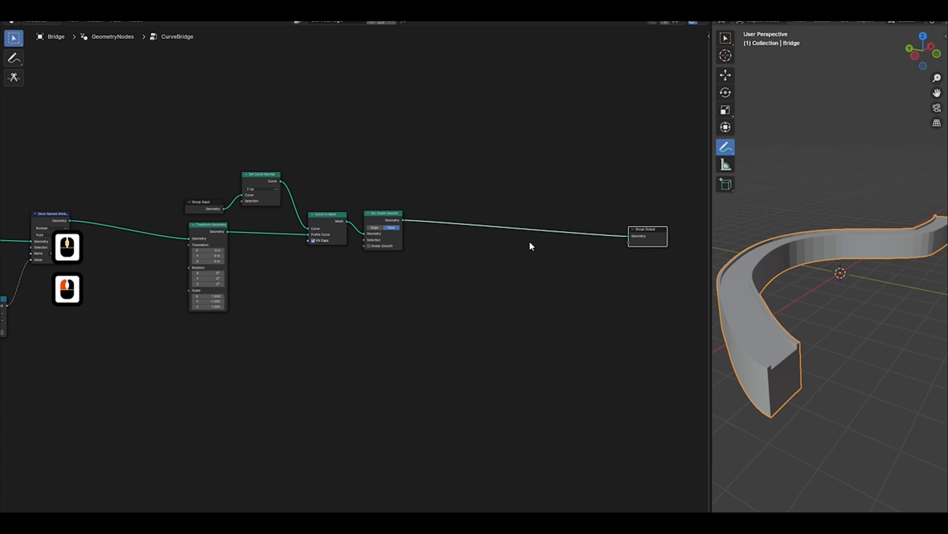
pyautogui.hotkey('shift', 'a')
pyautogui.write('set posi')
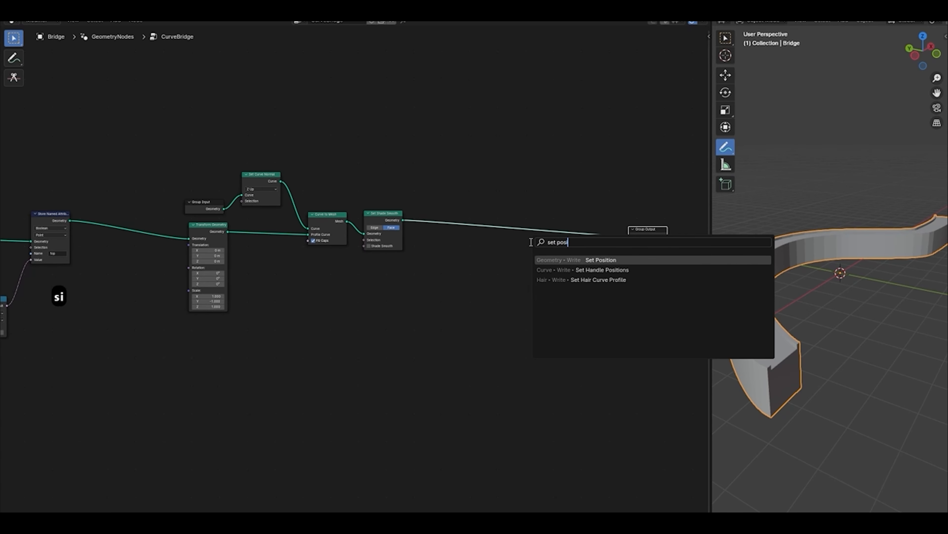
pyautogui.press('Return')
pyautogui.click(524, 213)
pyautogui.scroll(1, 538, 240)
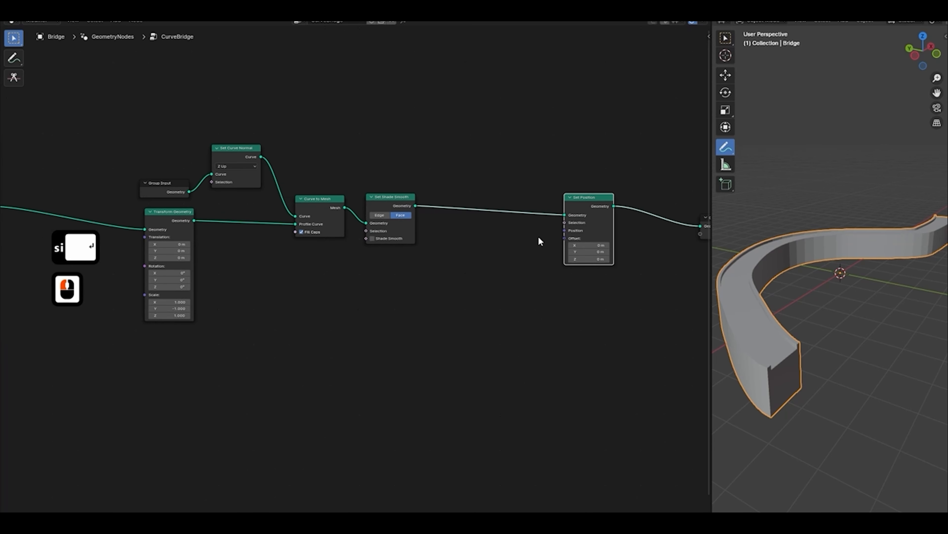
# Add a Boolean Named Attribute node reading "top" and feed its Attribute output into Set Position's Selection.
pyautogui.moveTo(538, 240); pyautogui.dragTo(439, 263, button='middle')
pyautogui.hotkey('shift', 'a')
pyautogui.write('name')
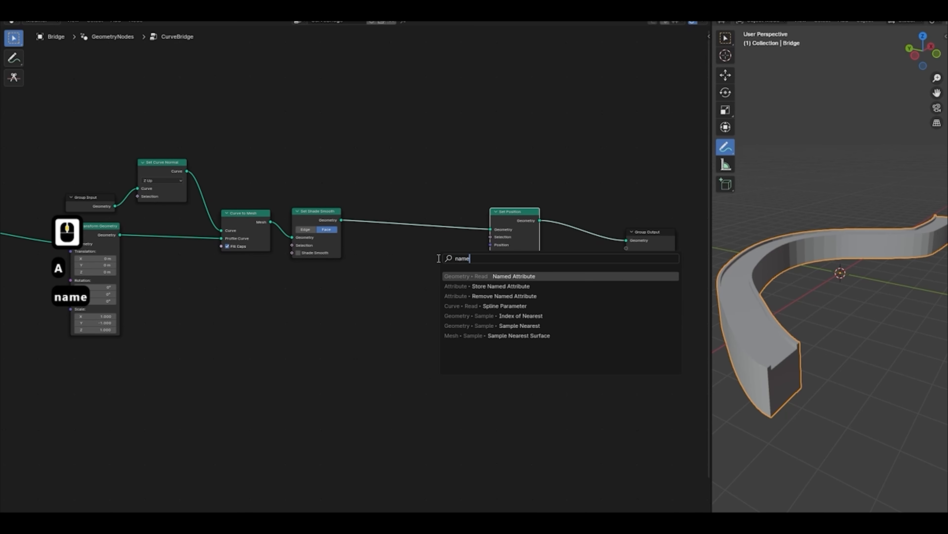
pyautogui.press('Return')
pyautogui.click(384, 243)
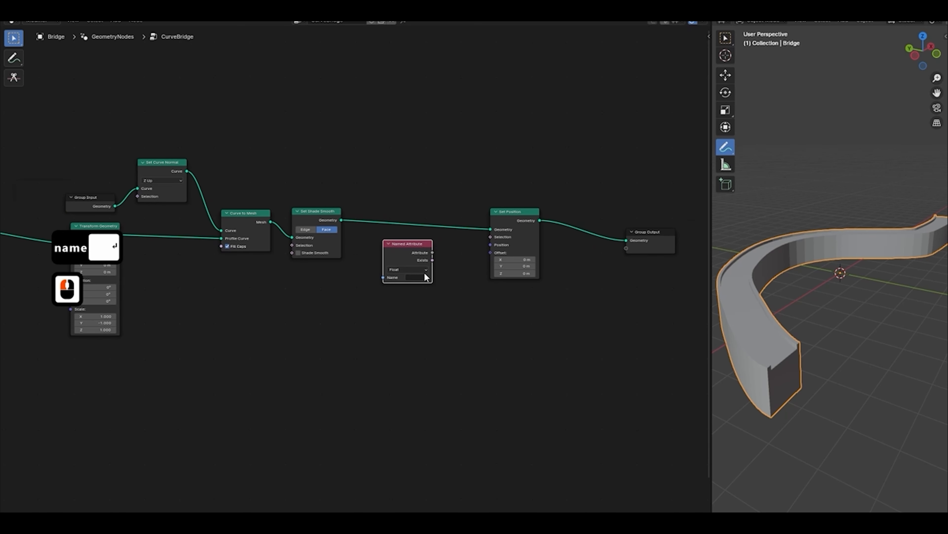
pyautogui.scroll(1, 425, 277)
pyautogui.click(432, 277)
pyautogui.click(438, 293)
pyautogui.moveTo(427, 240); pyautogui.dragTo(526, 226)
pyautogui.scroll(-2, 611, 292)
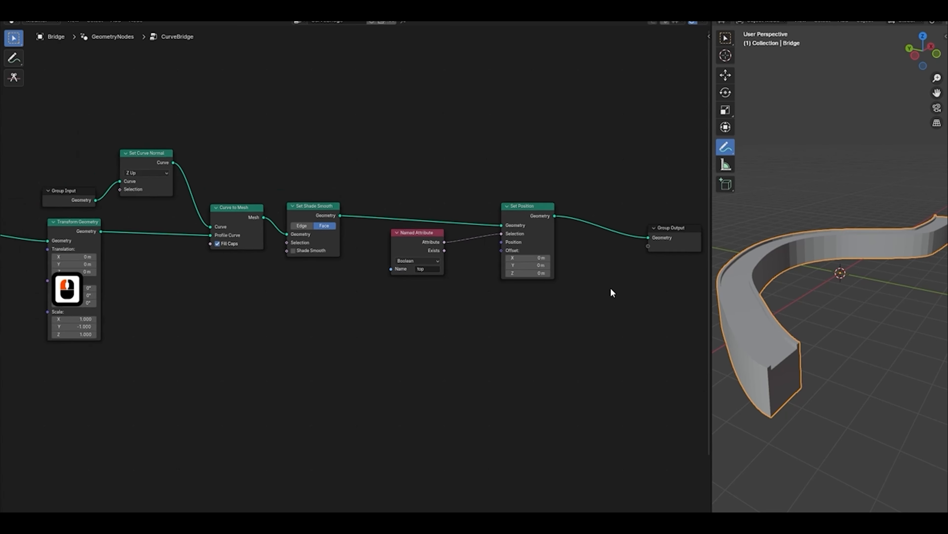
# Adjust Set Position's Z offset to raise the bridge's top points, checking the bridge from the side.
pyautogui.moveTo(444, 266); pyautogui.dragTo(468, 266)
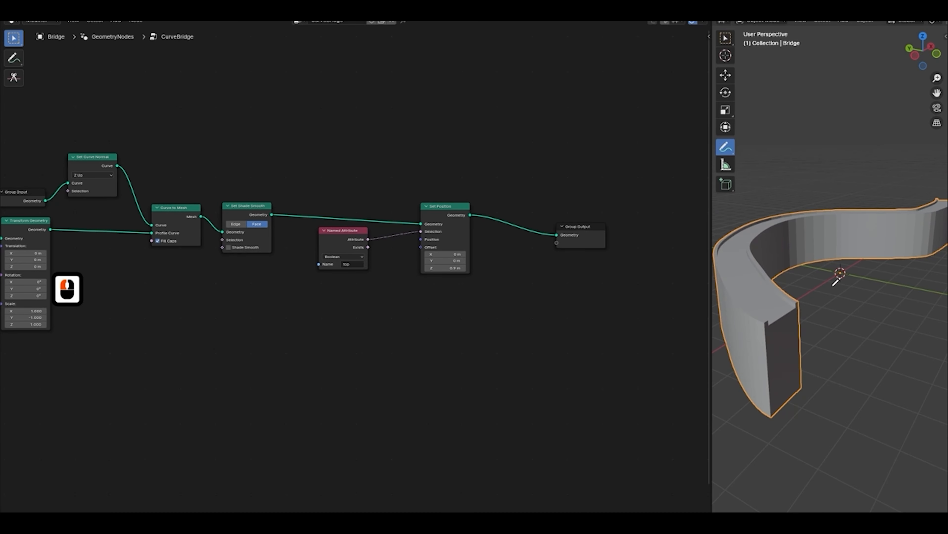
pyautogui.scroll(-3, 836, 279)
pyautogui.moveTo(824, 289); pyautogui.dragTo(804, 286, button='middle')
pyautogui.scroll(-2, 345, 275)
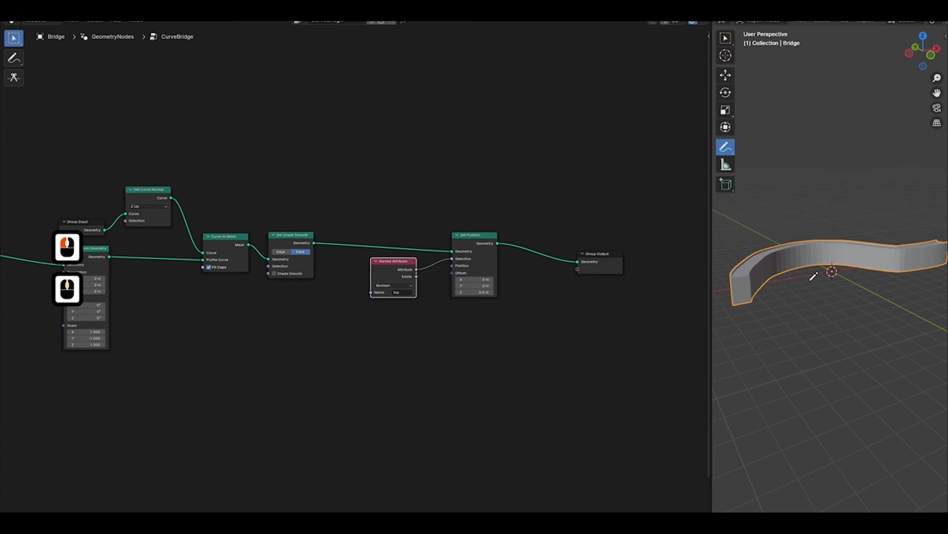
pyautogui.moveTo(811, 280); pyautogui.dragTo(798, 276, button='middle')
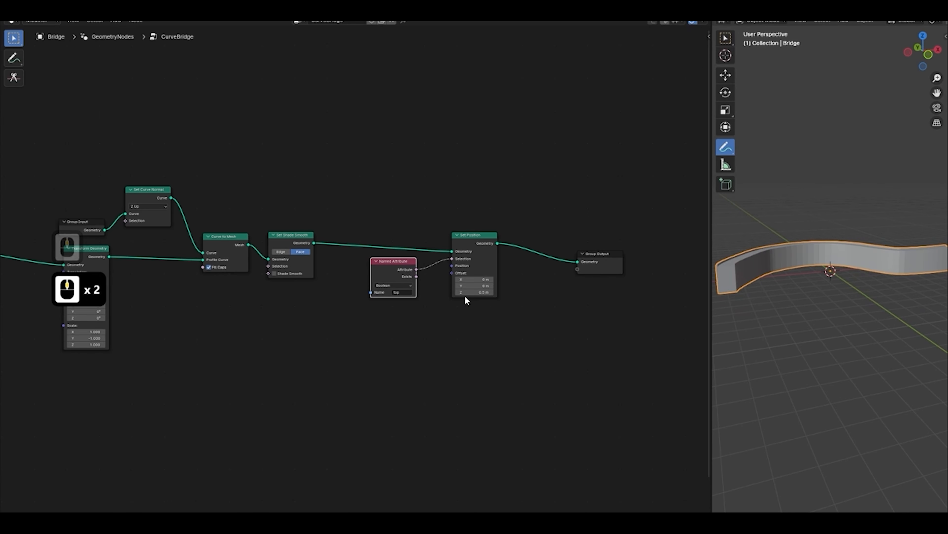
pyautogui.moveTo(470, 292); pyautogui.dragTo(504, 293)
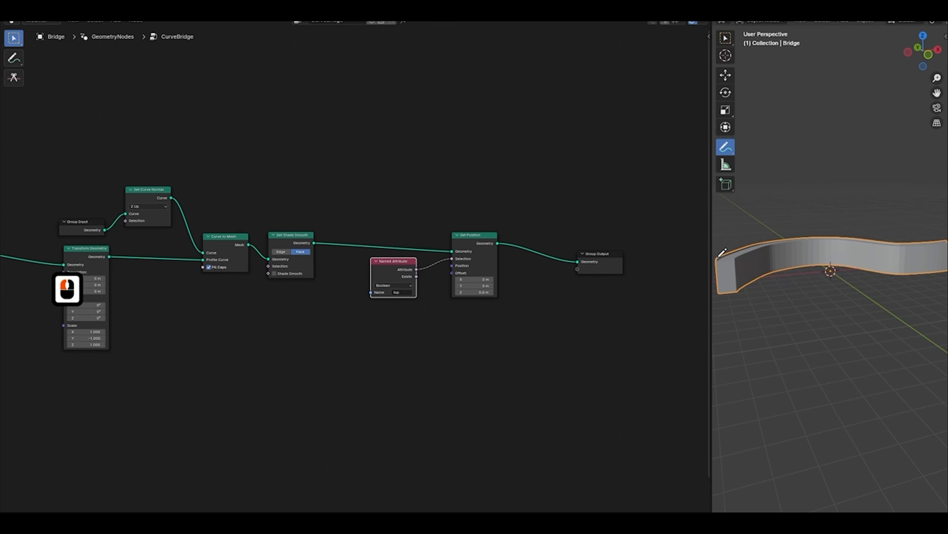
# Annotate an arch curve along the top of the bridge and label its two ends 0 and π.
pyautogui.moveTo(719, 257)
pyautogui.mouseDown()
pyautogui.moveTo(766, 243)
pyautogui.moveTo(806, 208)
pyautogui.moveTo(909, 236)
pyautogui.mouseUp()
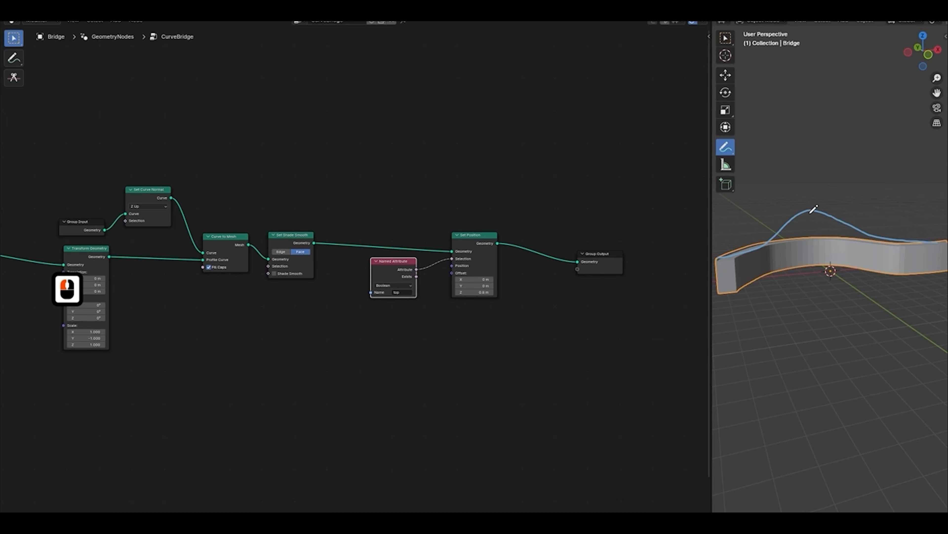
pyautogui.scroll(-3, 649, 291)
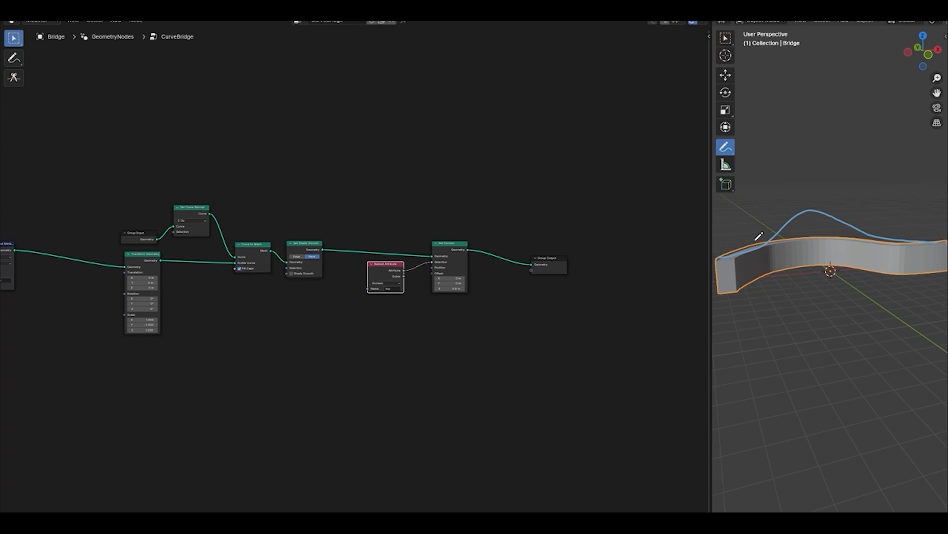
pyautogui.scroll(-1, 823, 250)
pyautogui.scroll(-2, 824, 244)
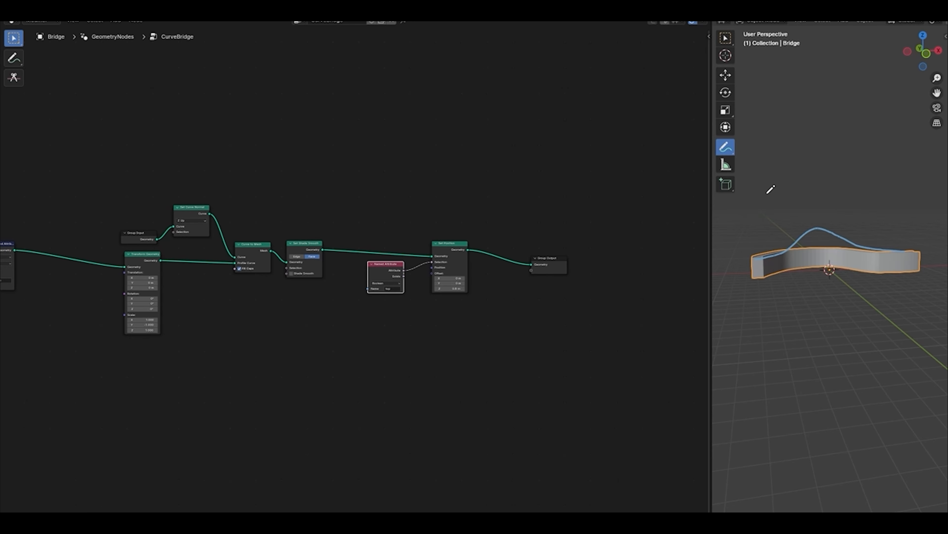
pyautogui.moveTo(813, 245); pyautogui.dragTo(815, 250, button='middle')
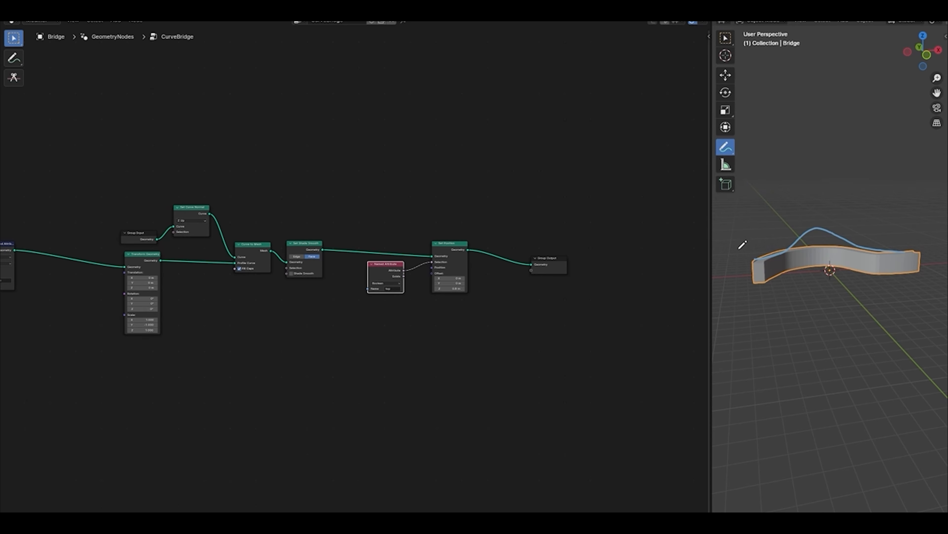
pyautogui.moveTo(738, 246); pyautogui.dragTo(740, 244)
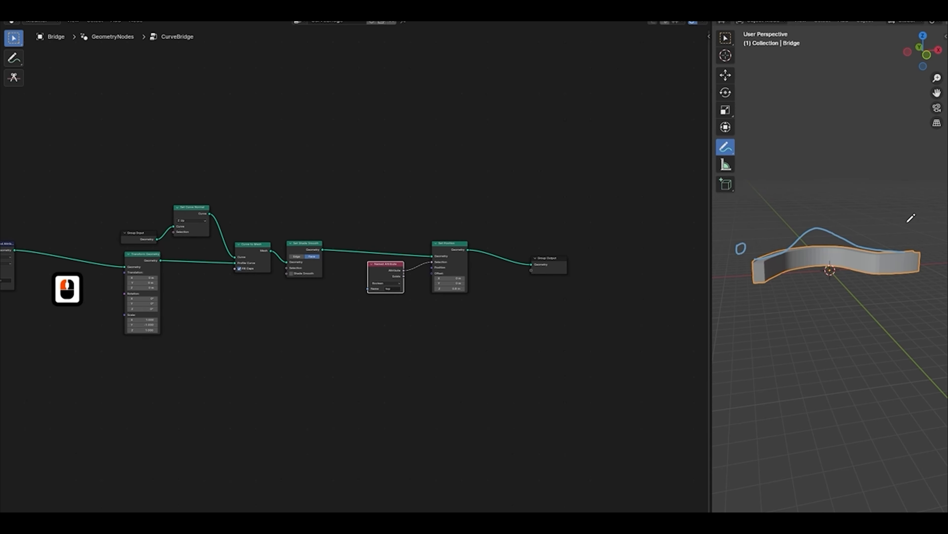
pyautogui.moveTo(909, 234); pyautogui.dragTo(915, 234)
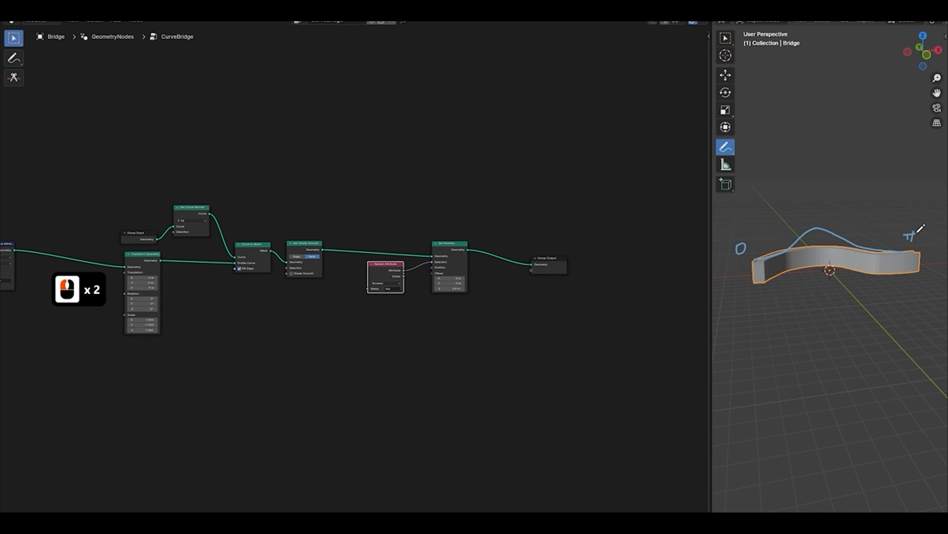
# Sketch a sine wave on axes above the bridge, mark π at its zero crossing, and erase this graph.
pyautogui.moveTo(790, 178)
pyautogui.mouseDown()
pyautogui.moveTo(790, 209)
pyautogui.moveTo(916, 167)
pyautogui.mouseUp()
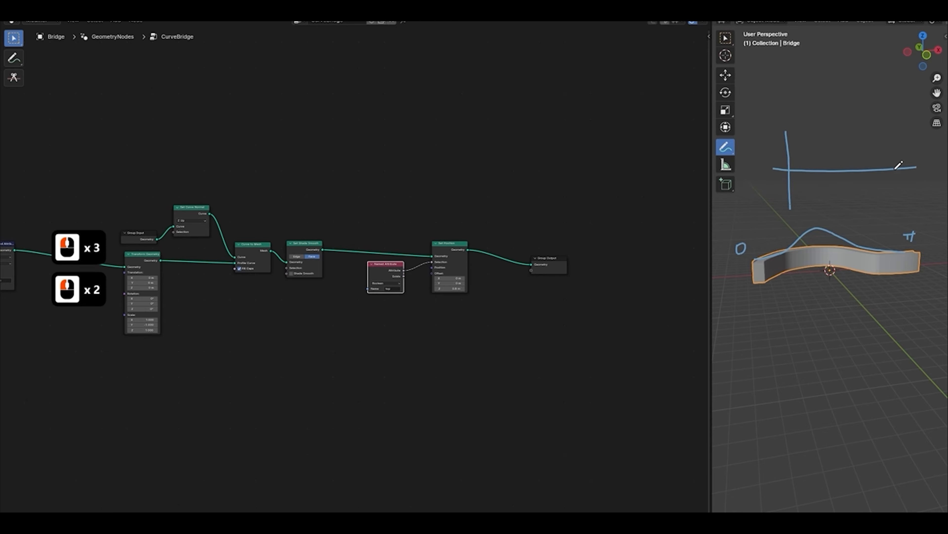
pyautogui.moveTo(803, 151)
pyautogui.mouseDown()
pyautogui.moveTo(835, 139)
pyautogui.moveTo(858, 177)
pyautogui.moveTo(921, 131)
pyautogui.moveTo(929, 139)
pyautogui.mouseUp()
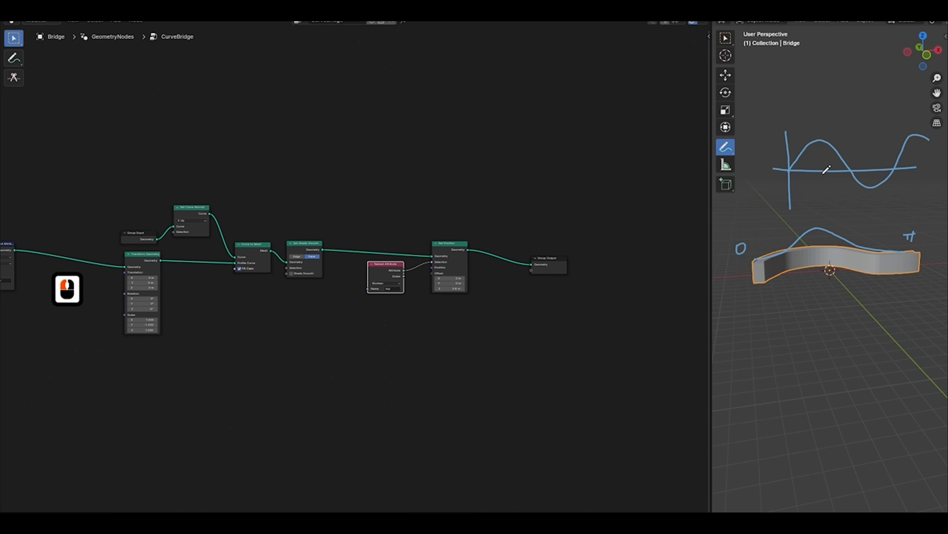
pyautogui.click(788, 171)
pyautogui.moveTo(848, 168)
pyautogui.mouseDown()
pyautogui.moveTo(851, 177)
pyautogui.moveTo(855, 164)
pyautogui.mouseUp()
pyautogui.moveTo(862, 157); pyautogui.dragTo(862, 164)
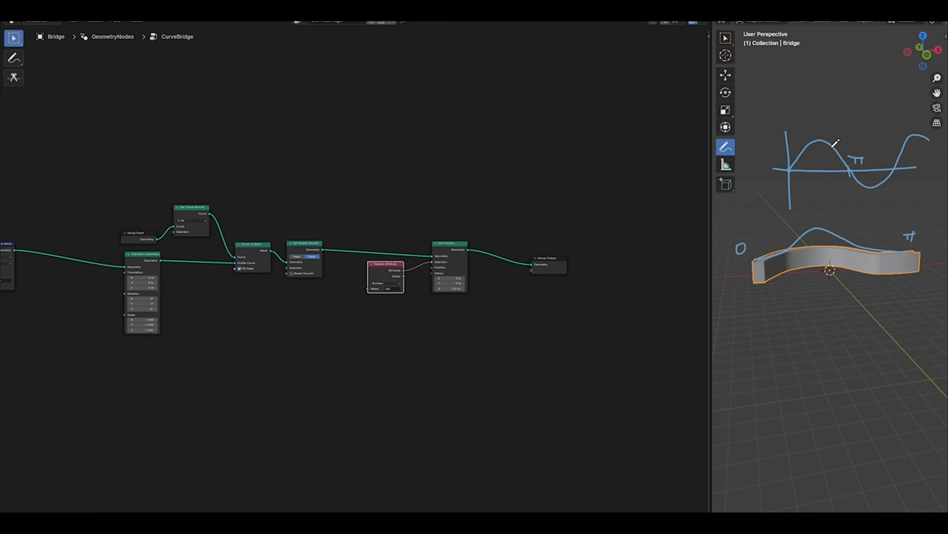
pyautogui.moveTo(798, 161)
pyautogui.keyDown('ctrl'); pyautogui.mouseDown()
pyautogui.moveTo(787, 165)
pyautogui.moveTo(807, 142)
pyautogui.moveTo(830, 163)
pyautogui.moveTo(917, 157)
pyautogui.mouseUp(); pyautogui.keyUp('ctrl')
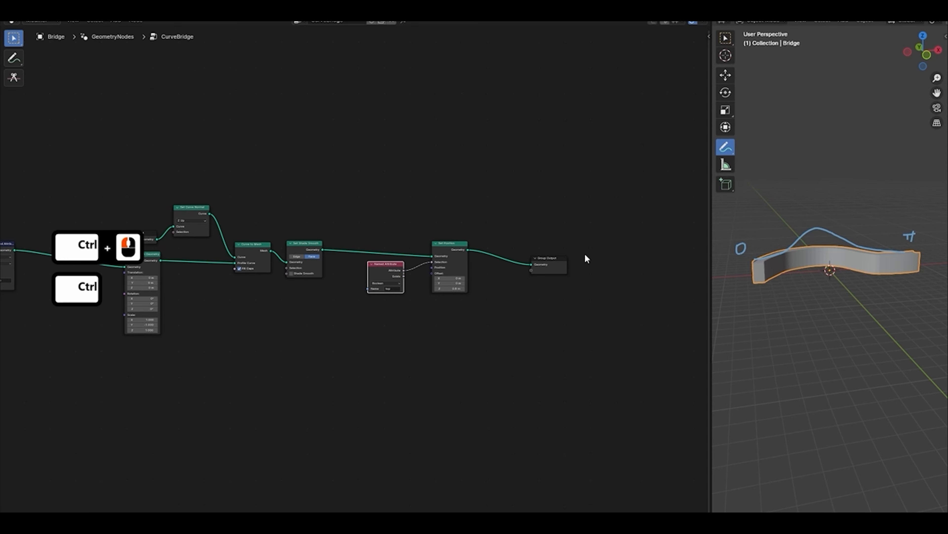
# Shift Transform Geometry toward Store Named Attribute and realign Curve to Mesh, Set Shade Smooth and Set Position.
pyautogui.scroll(-3, 586, 254)
pyautogui.moveTo(451, 270); pyautogui.dragTo(543, 274, button='middle')
pyautogui.scroll(4, 543, 273)
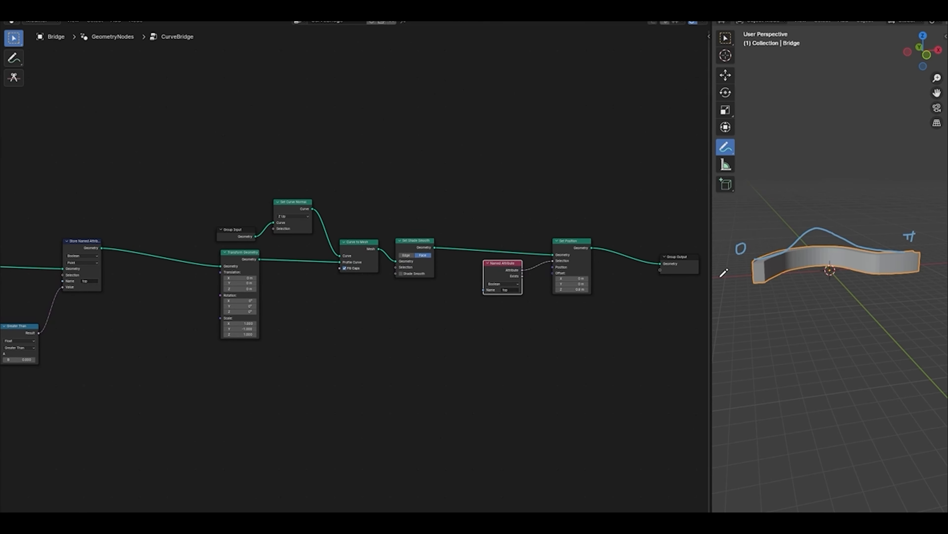
pyautogui.moveTo(345, 268); pyautogui.dragTo(523, 280, button='middle')
pyautogui.scroll(4, 511, 279)
pyautogui.moveTo(390, 259); pyautogui.dragTo(301, 242)
pyautogui.scroll(-3, 336, 250)
pyautogui.moveTo(516, 267); pyautogui.dragTo(375, 275, button='middle')
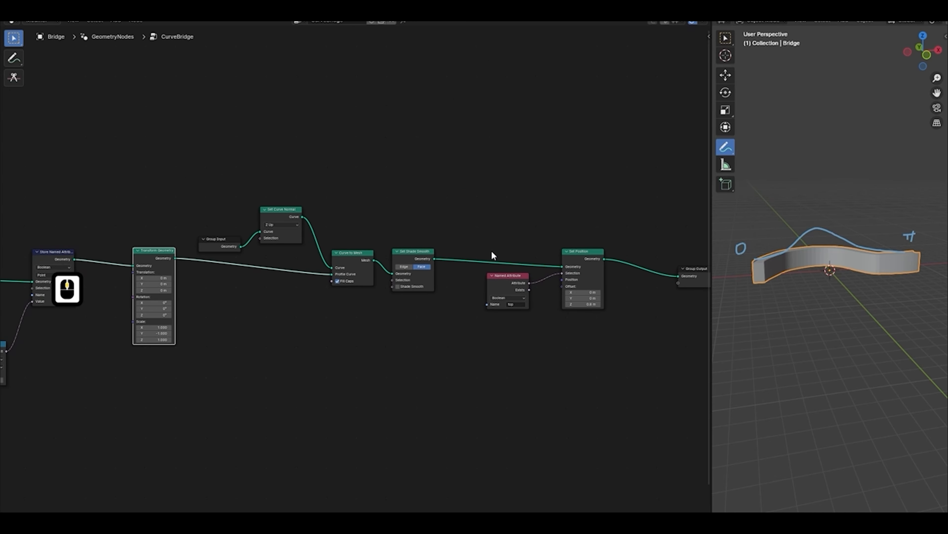
pyautogui.moveTo(349, 258); pyautogui.dragTo(347, 245)
pyautogui.moveTo(406, 257); pyautogui.dragTo(399, 249)
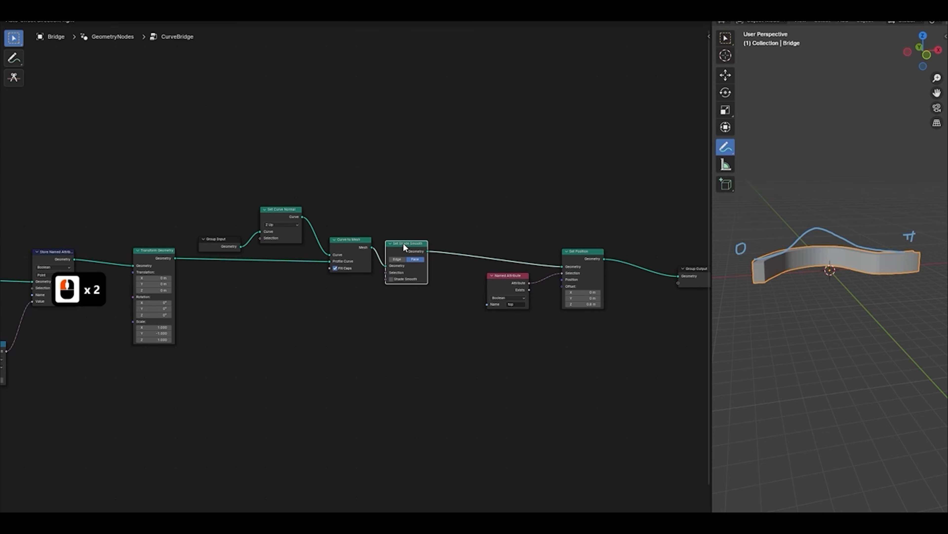
pyautogui.moveTo(584, 249); pyautogui.dragTo(574, 239)
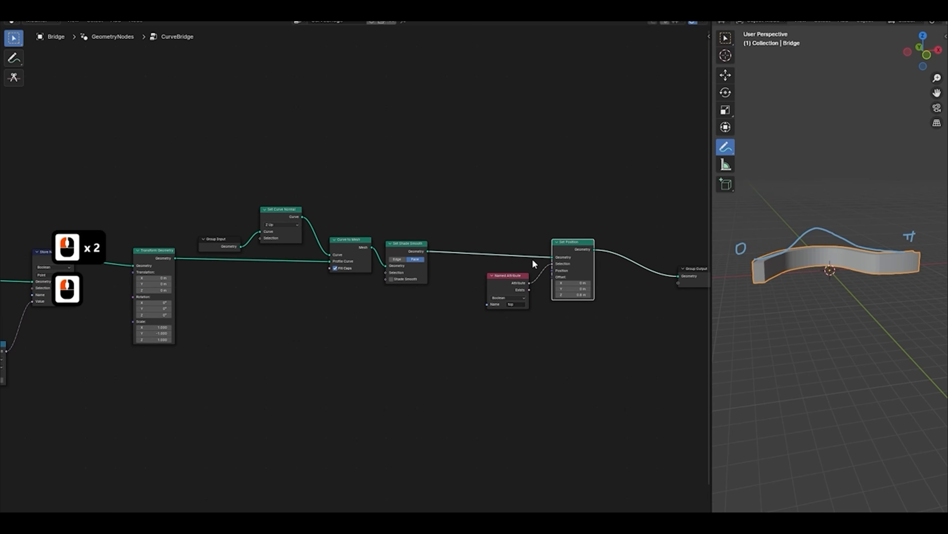
# Add a Capture Attribute node in the gap between Transform Geometry and Curve to Mesh.
pyautogui.moveTo(577, 264)
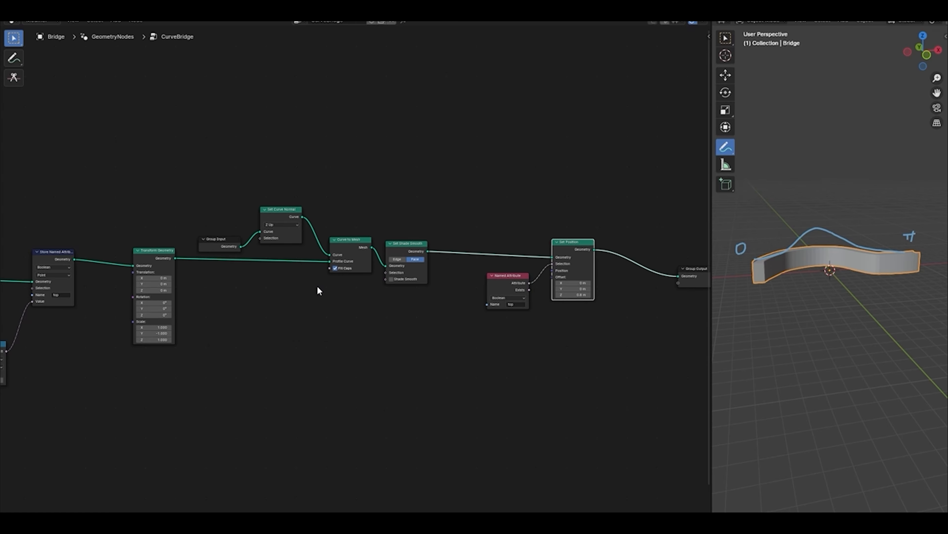
pyautogui.hotkey('shift', 'a')
pyautogui.write('captu')
pyautogui.press('Return')
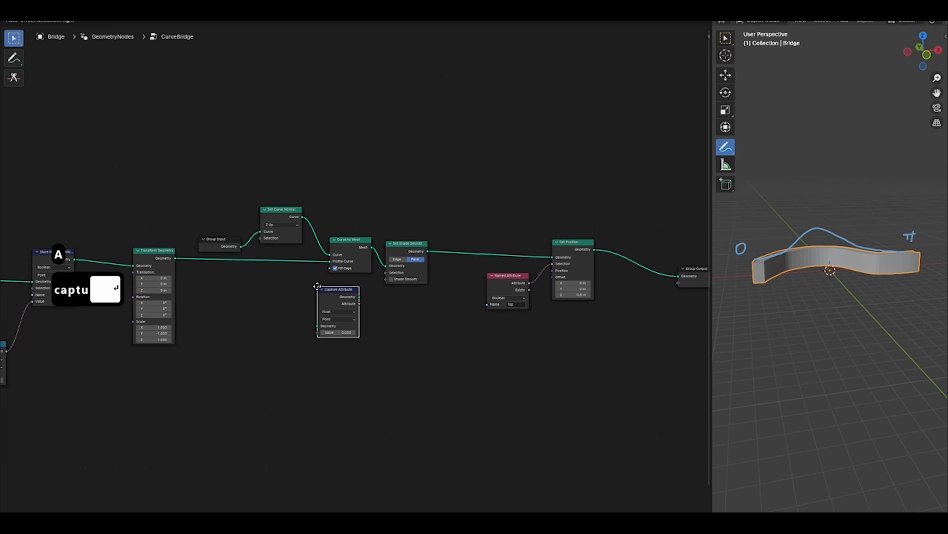
pyautogui.click(271, 279)
pyautogui.scroll(2, 361, 269)
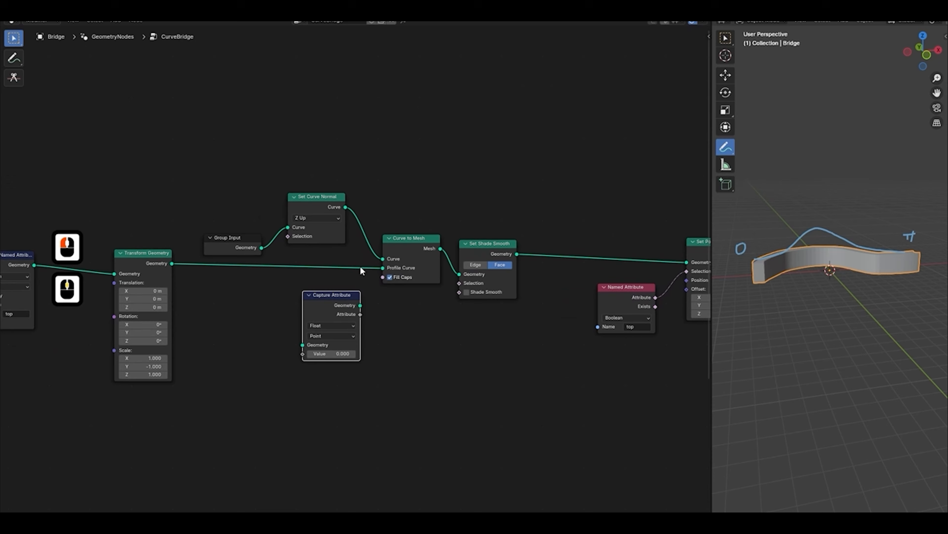
# Move Group Input and Set Curve Normal back and insert Capture Attribute between Set Curve Normal and Curve to Mesh.
pyautogui.moveTo(225, 164); pyautogui.dragTo(330, 245)
pyautogui.press('g')
pyautogui.click(238, 171)
pyautogui.click(318, 245)
pyautogui.moveTo(315, 301); pyautogui.dragTo(307, 129)
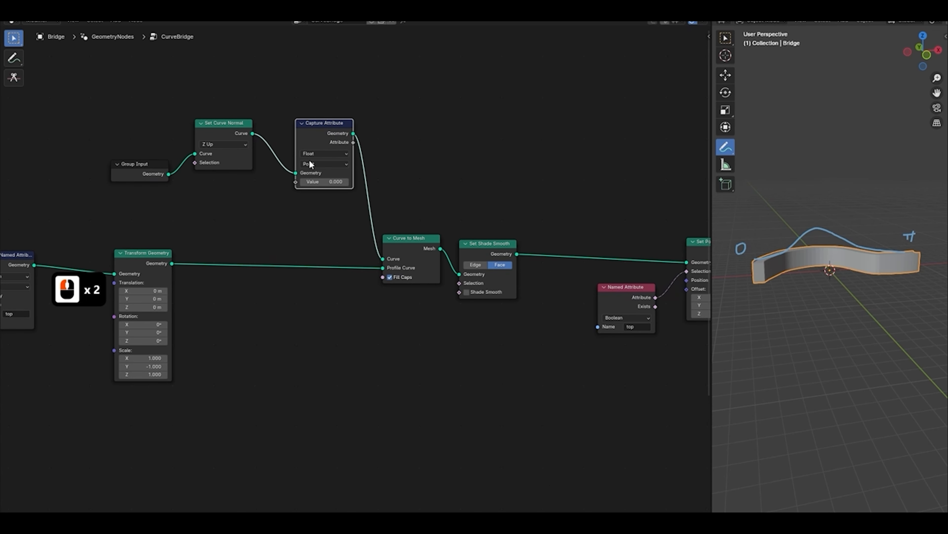
# Feed the Factor of a new Spline Parameter node into Capture Attribute's Value and place it beneath Set Curve Normal.
pyautogui.moveTo(296, 182); pyautogui.dragTo(257, 194)
pyautogui.write('spl')
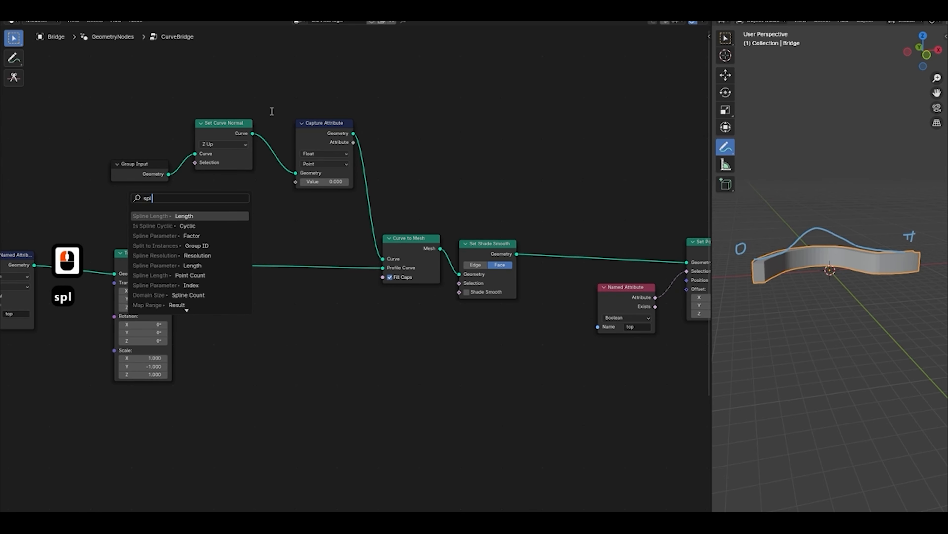
pyautogui.write('ine pa')
pyautogui.press('Return')
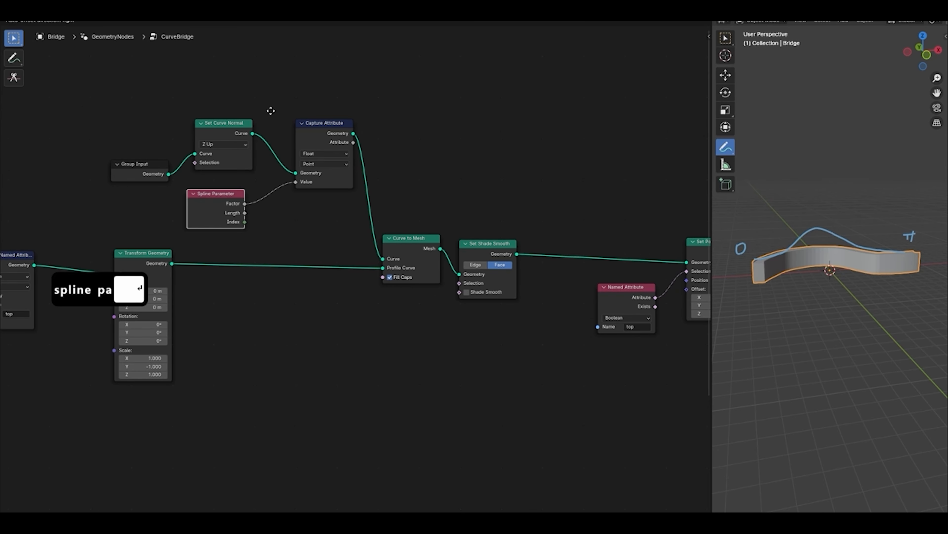
pyautogui.click(274, 128)
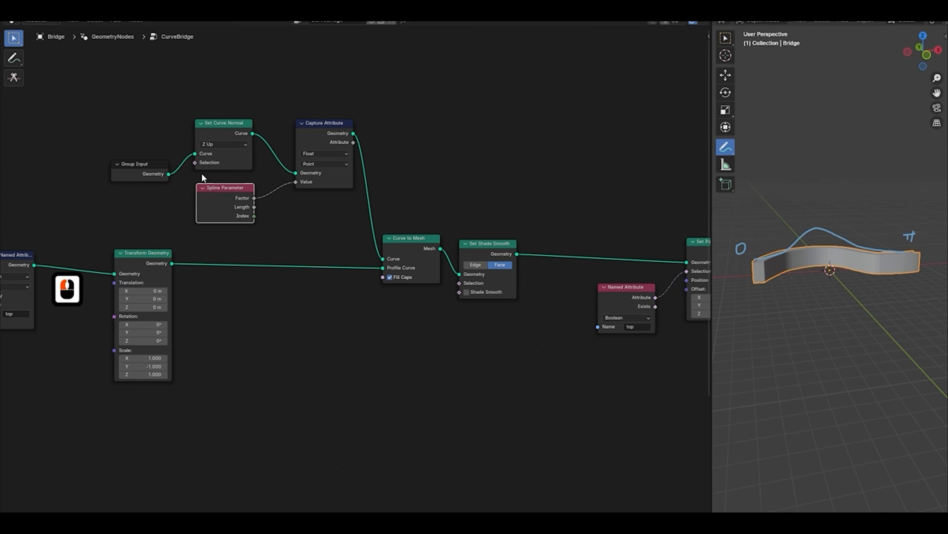
pyautogui.press('g')
pyautogui.click(226, 201)
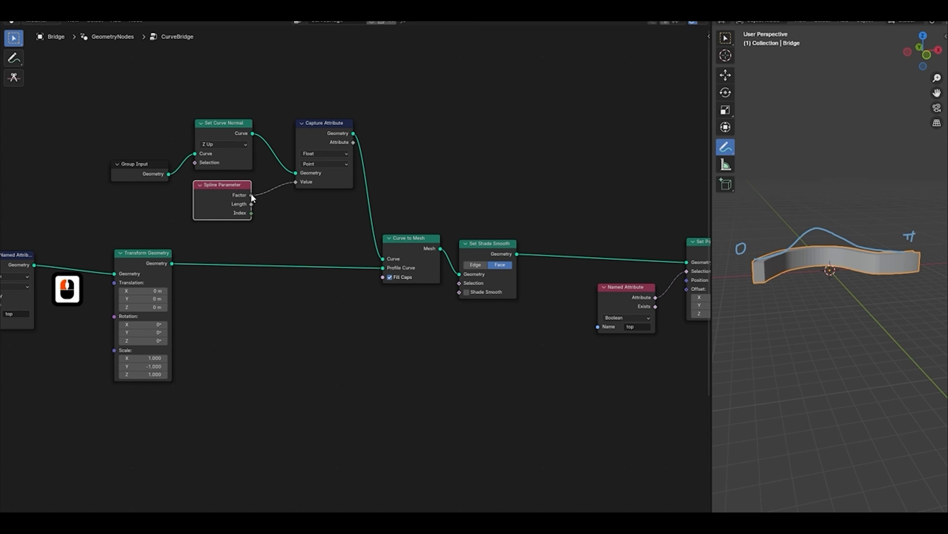
# Preview the captured attribute on the Curve to Mesh geometry with a Viewer node and inspect the gradient along the bridge.
pyautogui.scroll(-3, 354, 188)
pyautogui.moveTo(453, 208); pyautogui.dragTo(381, 208, button='middle')
pyautogui.moveTo(390, 254); pyautogui.dragTo(394, 247)
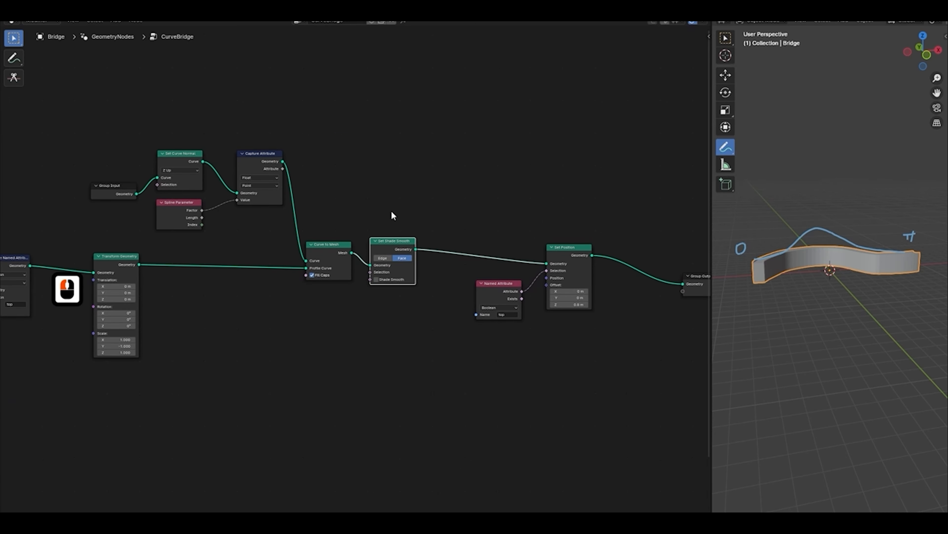
pyautogui.keyDown('ctrl'); pyautogui.keyDown('shift'); pyautogui.click(263, 162); pyautogui.keyUp('shift'); pyautogui.keyUp('ctrl')
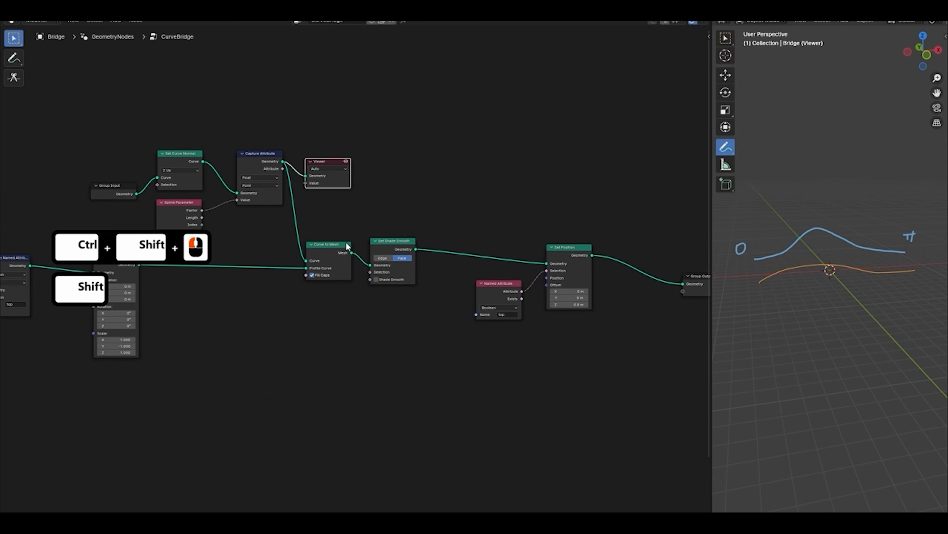
pyautogui.keyDown('ctrl'); pyautogui.keyDown('shift'); pyautogui.click(339, 245); pyautogui.keyUp('shift'); pyautogui.keyUp('ctrl')
pyautogui.moveTo(325, 163); pyautogui.dragTo(430, 150)
pyautogui.keyDown('ctrl'); pyautogui.keyDown('shift'); pyautogui.click(267, 161); pyautogui.keyUp('shift'); pyautogui.keyUp('ctrl')
pyautogui.keyDown('ctrl'); pyautogui.keyDown('shift'); pyautogui.click(267, 160); pyautogui.keyUp('shift'); pyautogui.keyUp('ctrl')
pyautogui.keyDown('ctrl'); pyautogui.keyDown('shift'); pyautogui.click(338, 254); pyautogui.keyUp('shift'); pyautogui.keyUp('ctrl')
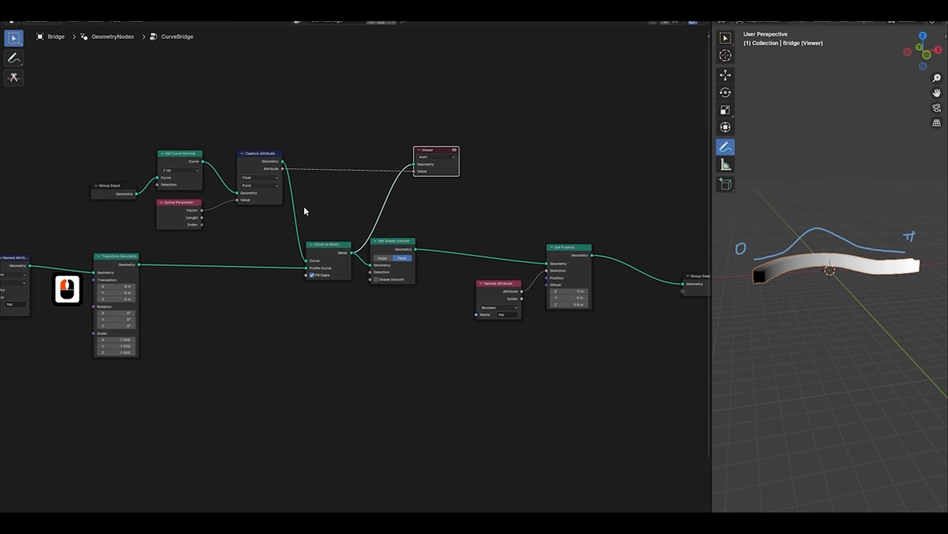
pyautogui.moveTo(269, 167); pyautogui.dragTo(264, 166)
pyautogui.moveTo(844, 249); pyautogui.dragTo(859, 260, button='middle')
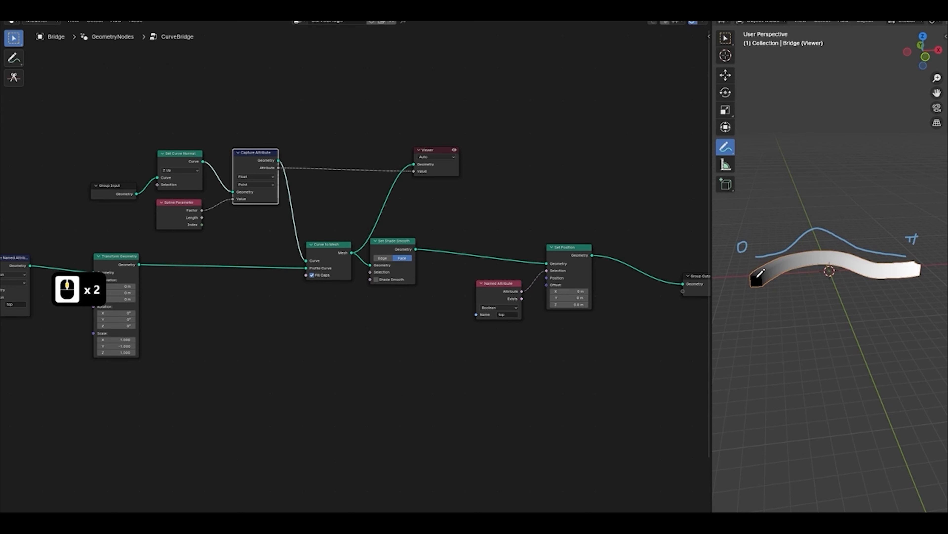
# Replace the π annotation at the bridge's far end with 1 and delete the Viewer node.
pyautogui.keyDown('ctrl'); pyautogui.moveTo(921, 247); pyautogui.dragTo(920, 244); pyautogui.keyUp('ctrl')
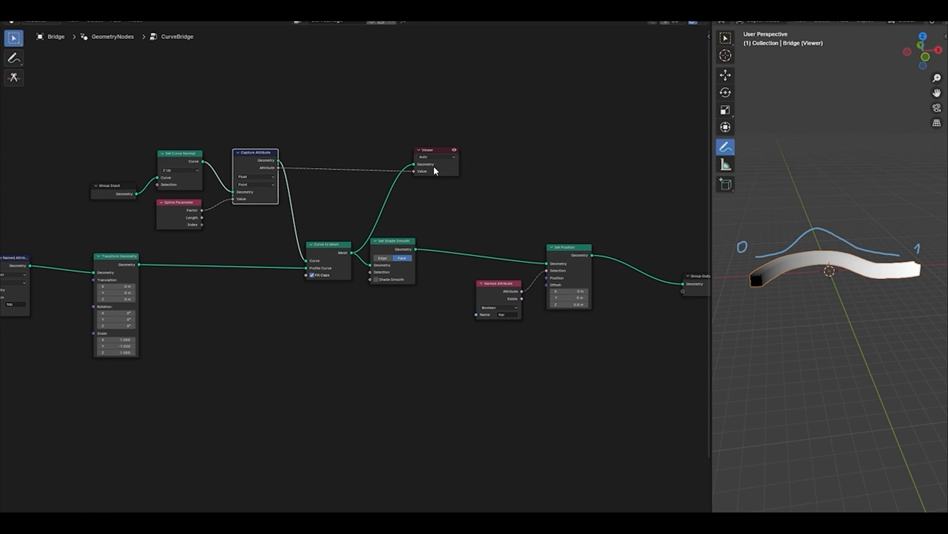
pyautogui.click(426, 156)
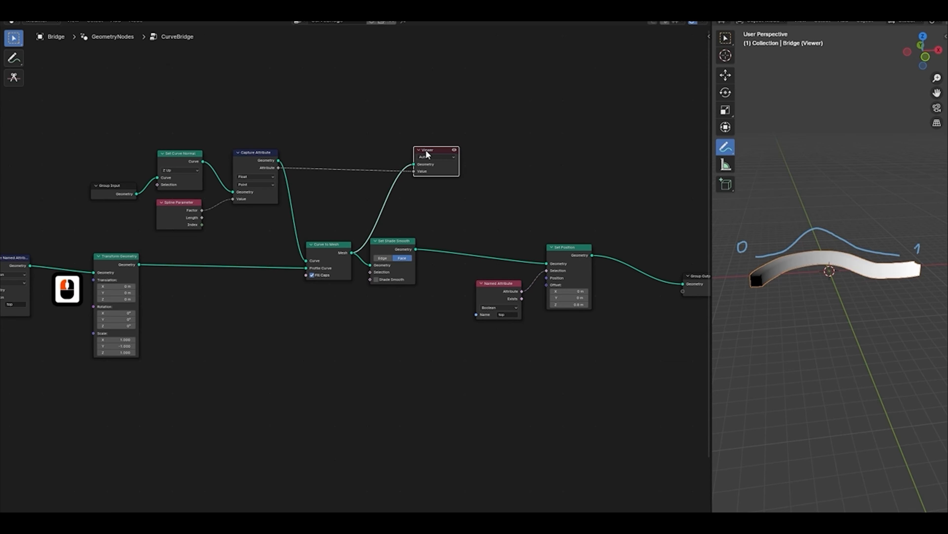
pyautogui.press('x')
# Connect the captured Attribute to a new Multiply math node and set its multiplier to pi.
pyautogui.moveTo(278, 167); pyautogui.dragTo(376, 168)
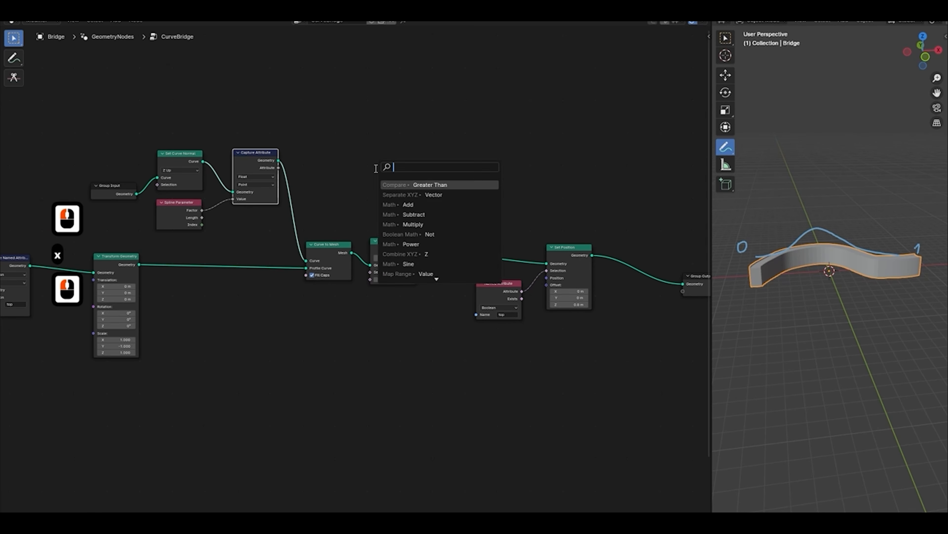
pyautogui.write('multi')
pyautogui.press('Return')
pyautogui.click(391, 197)
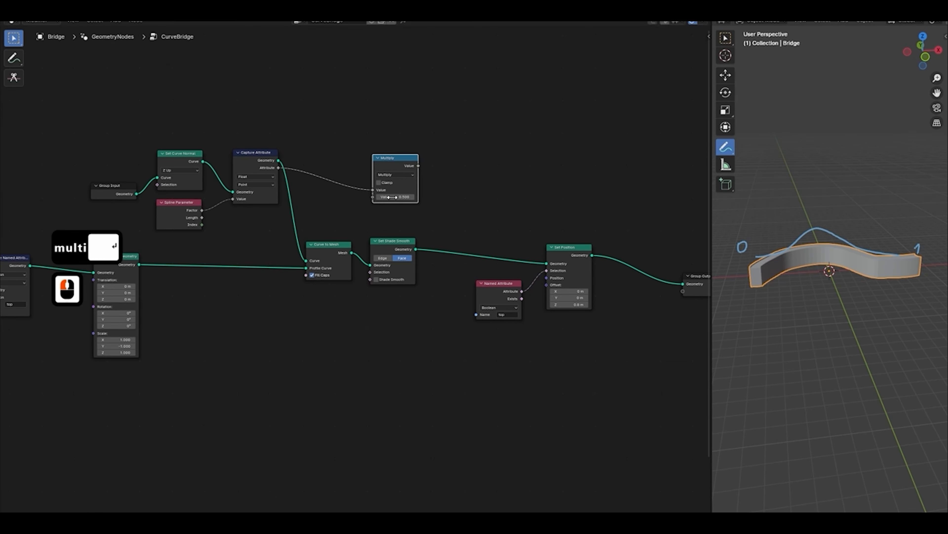
pyautogui.doubleClick(392, 196)
pyautogui.write('pi')
pyautogui.press('Return')
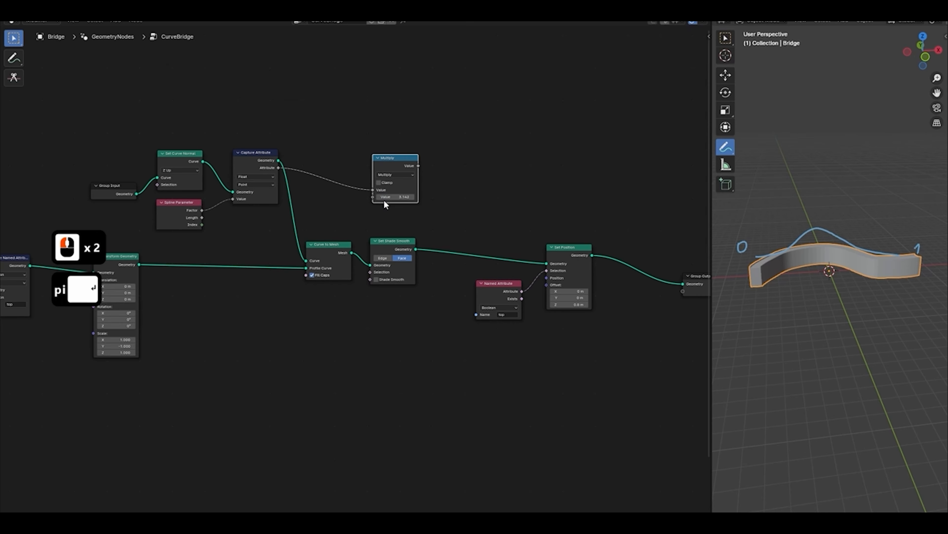
pyautogui.scroll(2, 391, 198)
pyautogui.moveTo(391, 199); pyautogui.dragTo(415, 182, button='middle')
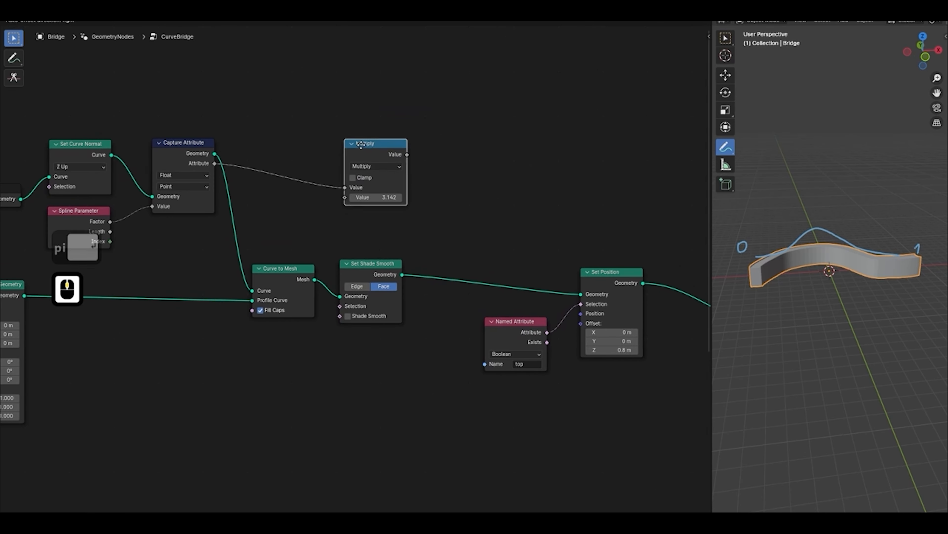
pyautogui.moveTo(361, 143)
pyautogui.mouseDown()
pyautogui.moveTo(351, 132)
pyautogui.moveTo(359, 145)
pyautogui.mouseUp()
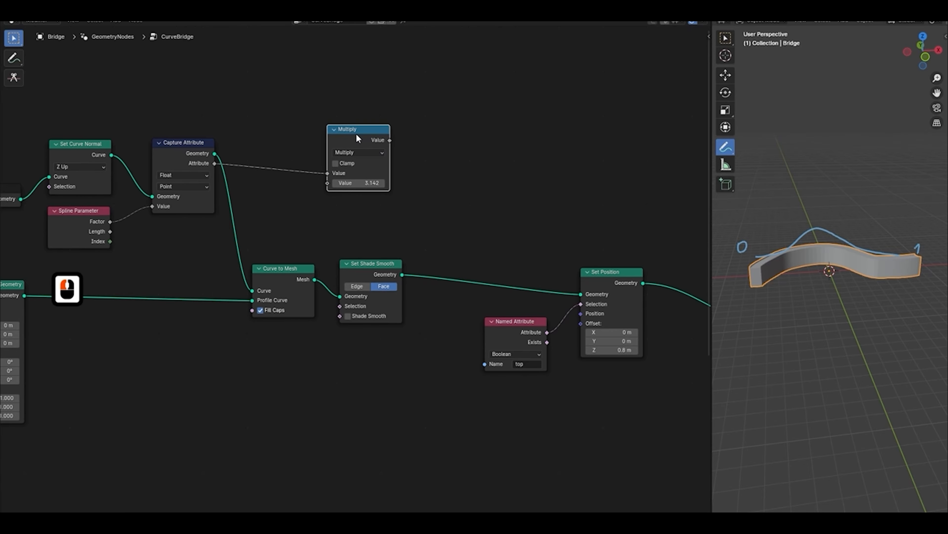
# Preview the Multiply result on the Curve to Mesh geometry with a temporary Viewer node, marking and erasing a line across the bridge.
pyautogui.keyDown('ctrl'); pyautogui.keyDown('shift'); pyautogui.click(356, 133); pyautogui.keyUp('shift'); pyautogui.keyUp('ctrl')
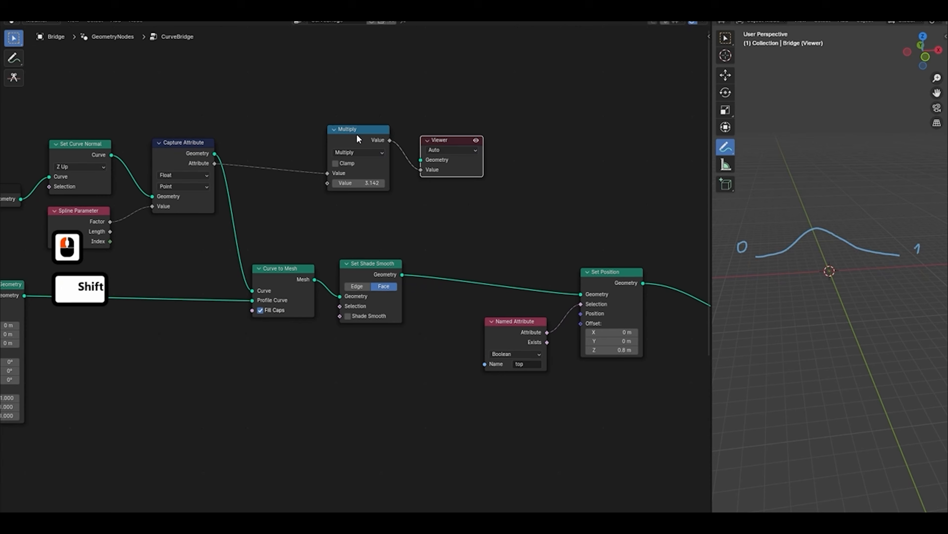
pyautogui.keyDown('ctrl'); pyautogui.keyDown('shift'); pyautogui.click(304, 282); pyautogui.keyUp('shift'); pyautogui.keyUp('ctrl')
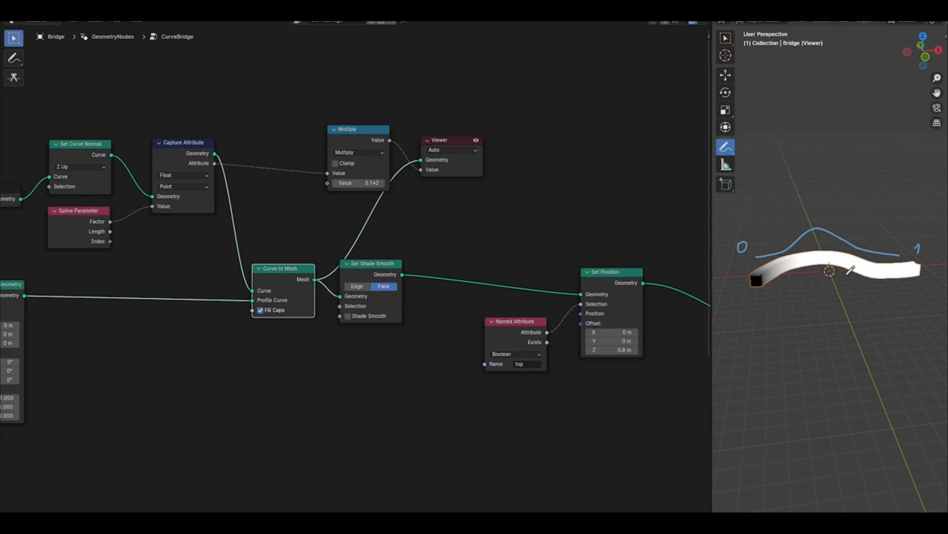
pyautogui.moveTo(801, 251); pyautogui.dragTo(804, 269)
pyautogui.press('ctrl')
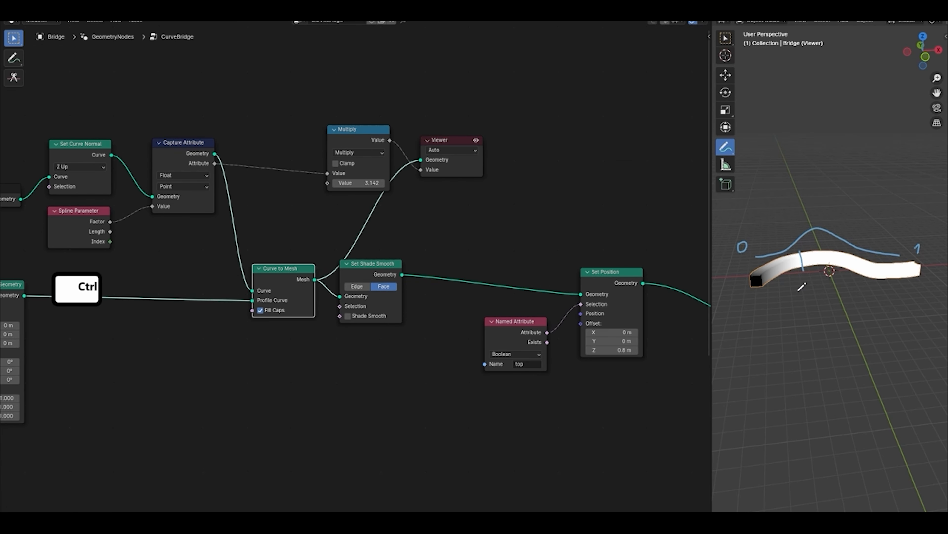
pyautogui.keyDown('ctrl'); pyautogui.moveTo(800, 288); pyautogui.dragTo(805, 263); pyautogui.keyUp('ctrl')
pyautogui.scroll(-4, 517, 255)
pyautogui.moveTo(517, 255); pyautogui.dragTo(371, 267, button='middle')
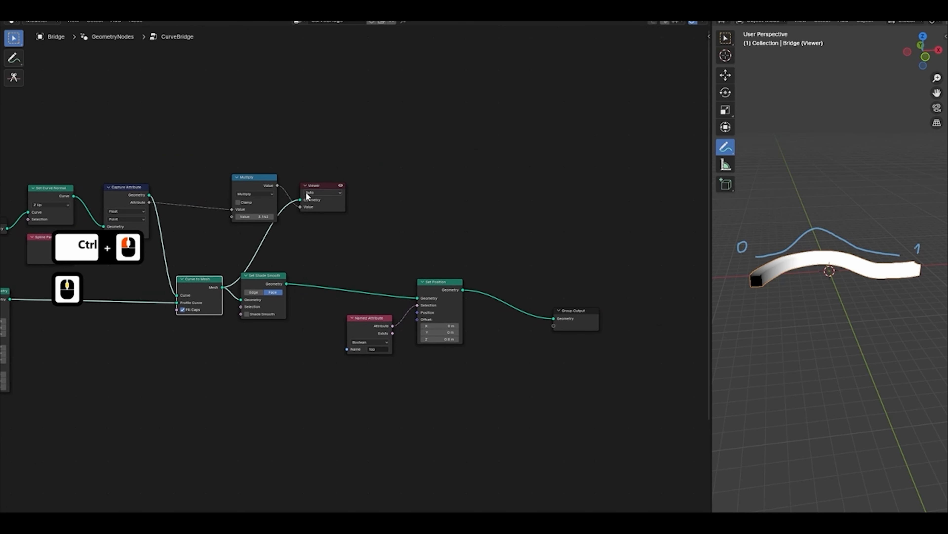
pyautogui.moveTo(314, 187); pyautogui.dragTo(346, 187)
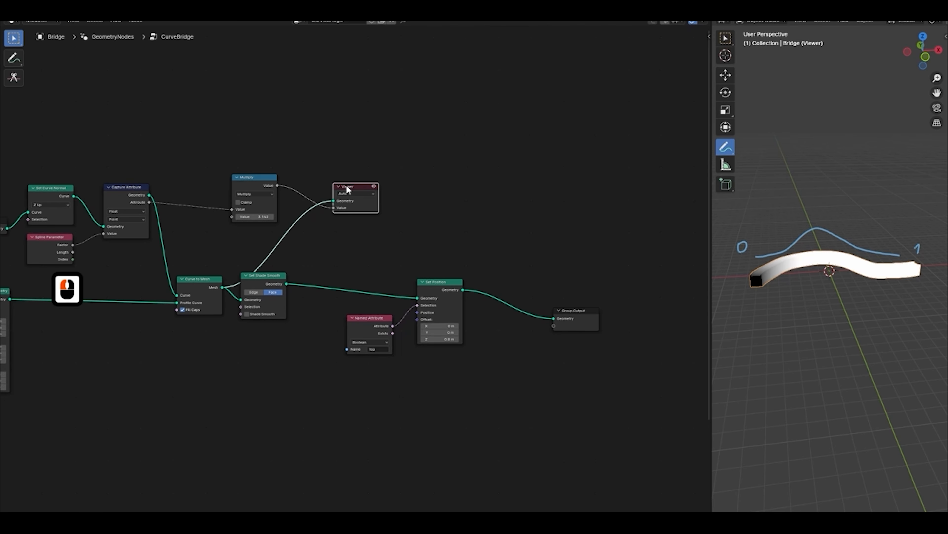
pyautogui.press('x')
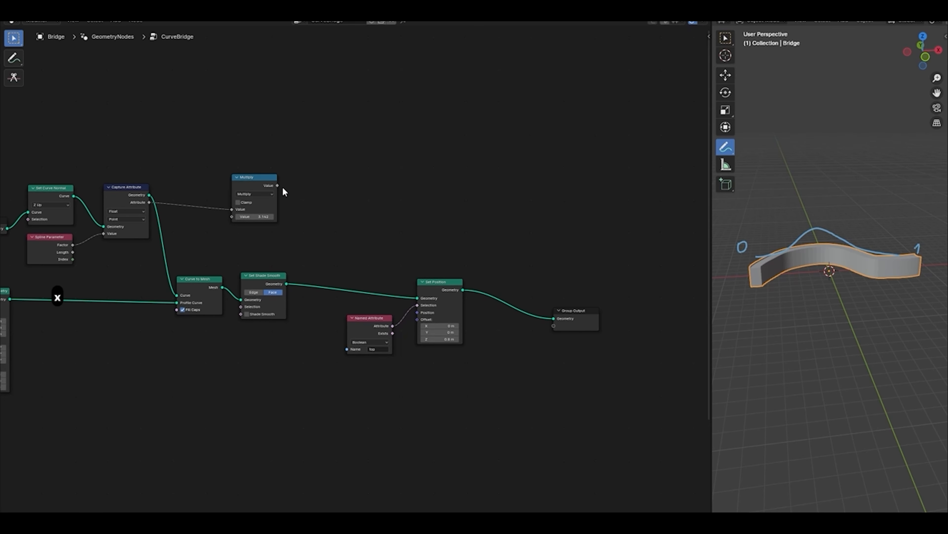
# Connect the Multiply output to a new Sine math node.
pyautogui.moveTo(277, 186); pyautogui.dragTo(339, 175)
pyautogui.write('sine')
pyautogui.press('Return')
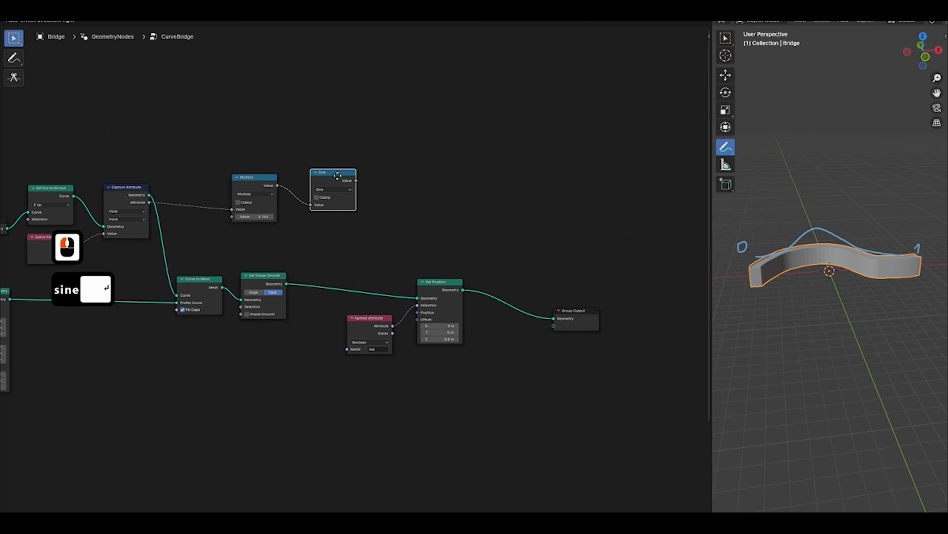
pyautogui.click(330, 182)
# Shift Named Attribute, Set Position and Group Output farther from Set Shade Smooth and reposition Sine beside Multiply.
pyautogui.moveTo(450, 278); pyautogui.dragTo(398, 259, button='middle')
pyautogui.moveTo(300, 221); pyautogui.dragTo(524, 360)
pyautogui.press('g')
pyautogui.click(611, 346)
pyautogui.moveTo(315, 224); pyautogui.dragTo(306, 238, button='middle')
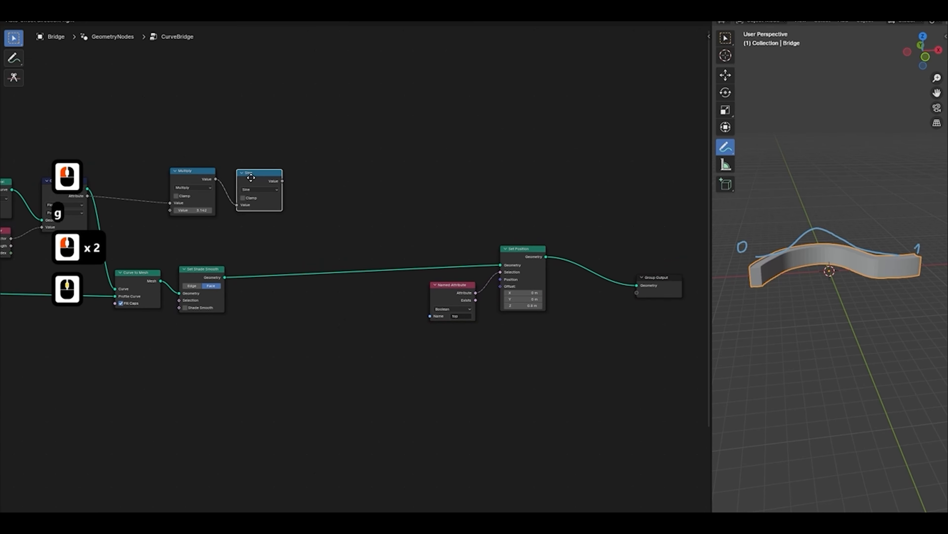
pyautogui.click(276, 194)
# Drive Set Position's Offset with a new Combine XYZ node and connect the Sine value to its Z input.
pyautogui.moveTo(500, 286); pyautogui.dragTo(378, 201)
pyautogui.write('cobn')
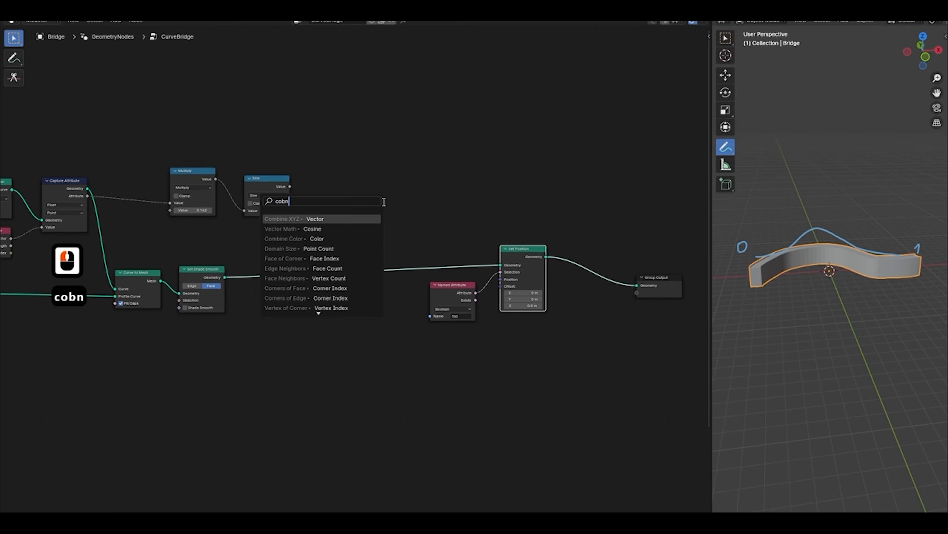
pyautogui.press('Return')
pyautogui.click(375, 177)
pyautogui.scroll(2, 375, 178)
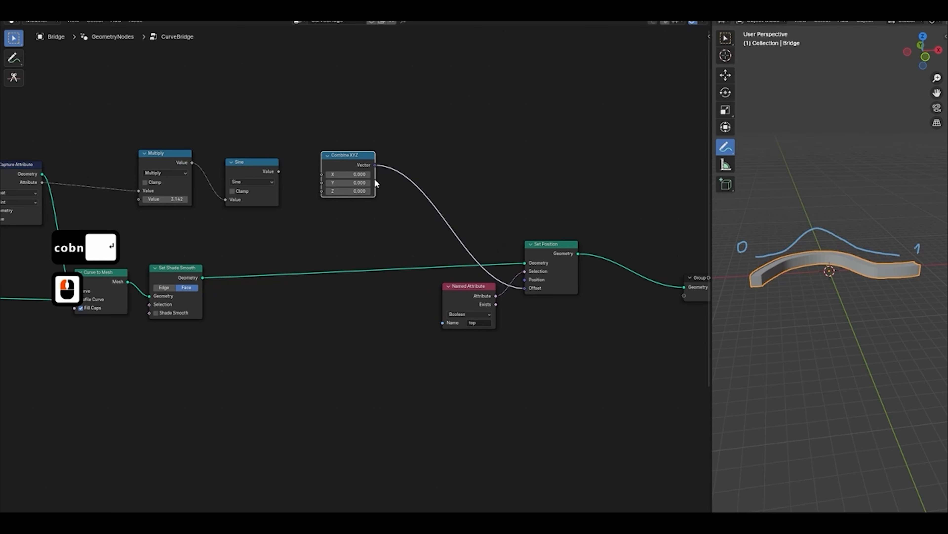
pyautogui.click(247, 164)
pyautogui.moveTo(246, 163); pyautogui.dragTo(247, 164)
pyautogui.moveTo(317, 191); pyautogui.dragTo(320, 191)
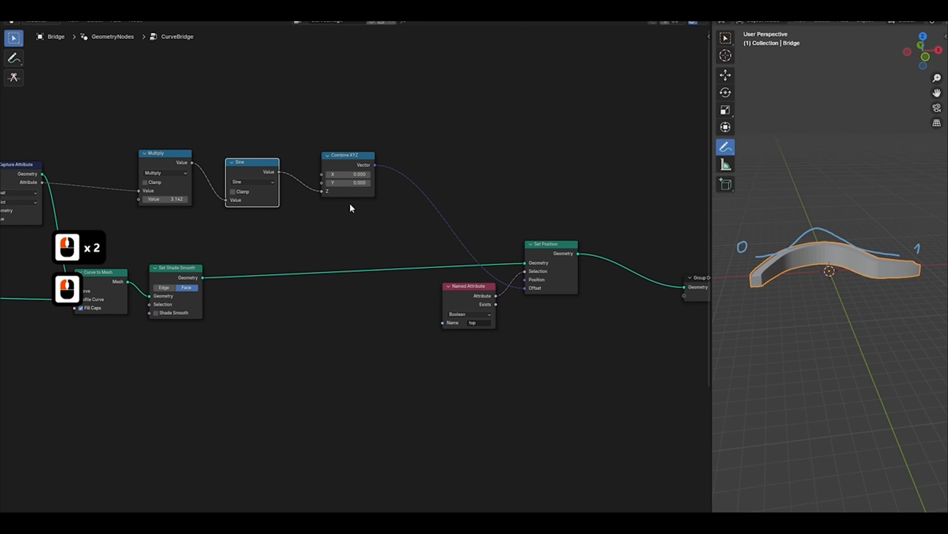
# View the bridge from a lower side angle and annotate the arch along its top edge.
pyautogui.moveTo(838, 270); pyautogui.dragTo(827, 258, button='middle')
pyautogui.scroll(2, 828, 259)
pyautogui.scroll(-2, 825, 257)
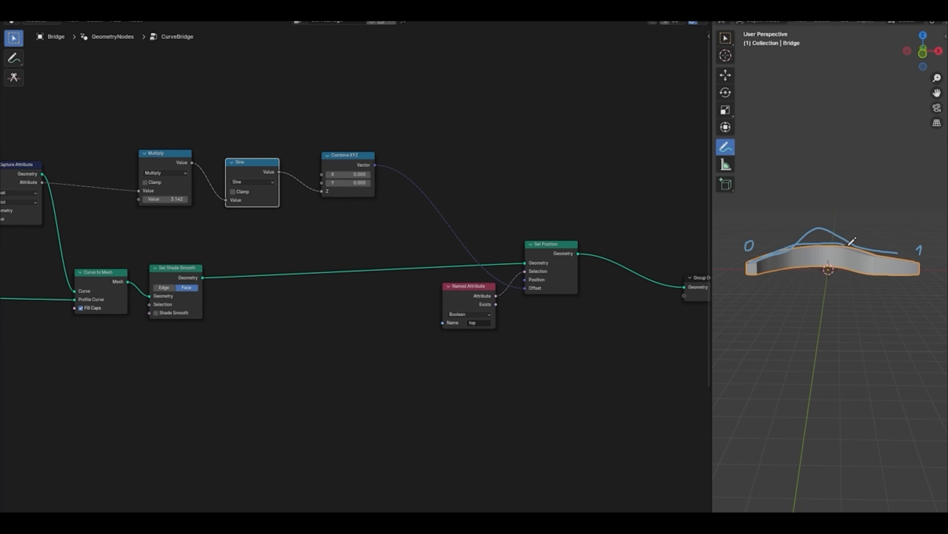
pyautogui.moveTo(913, 258); pyautogui.dragTo(919, 259)
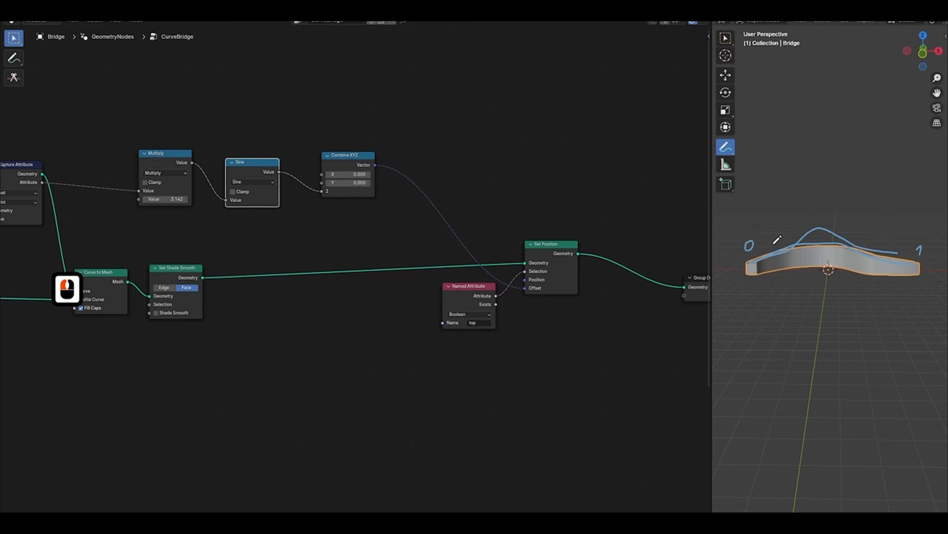
# Insert a Multiply node between Sine and Combine XYZ and raise its multiplier to 4.290.
pyautogui.moveTo(344, 164); pyautogui.dragTo(406, 166)
pyautogui.moveTo(247, 164); pyautogui.dragTo(236, 157)
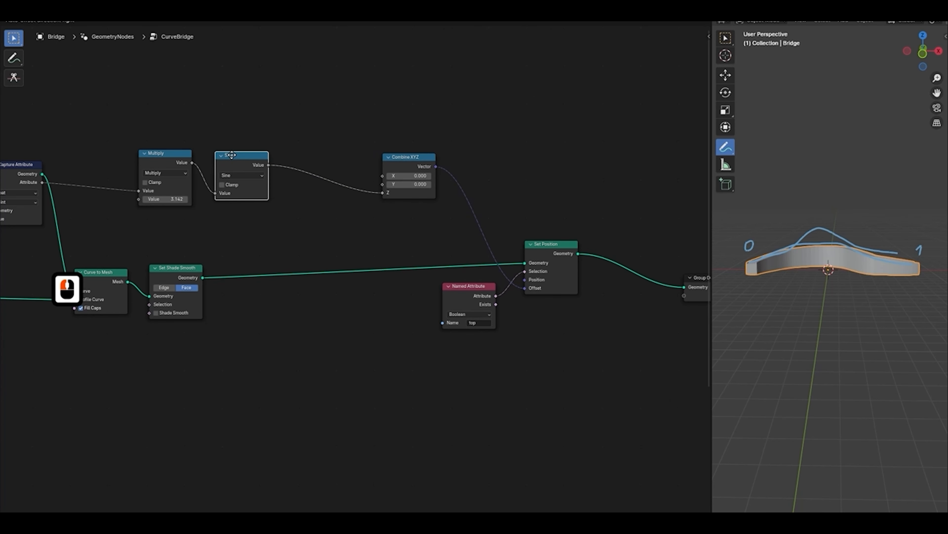
pyautogui.click(302, 184)
pyautogui.hotkey('shift', 'a')
pyautogui.write('multi')
pyautogui.press('Return')
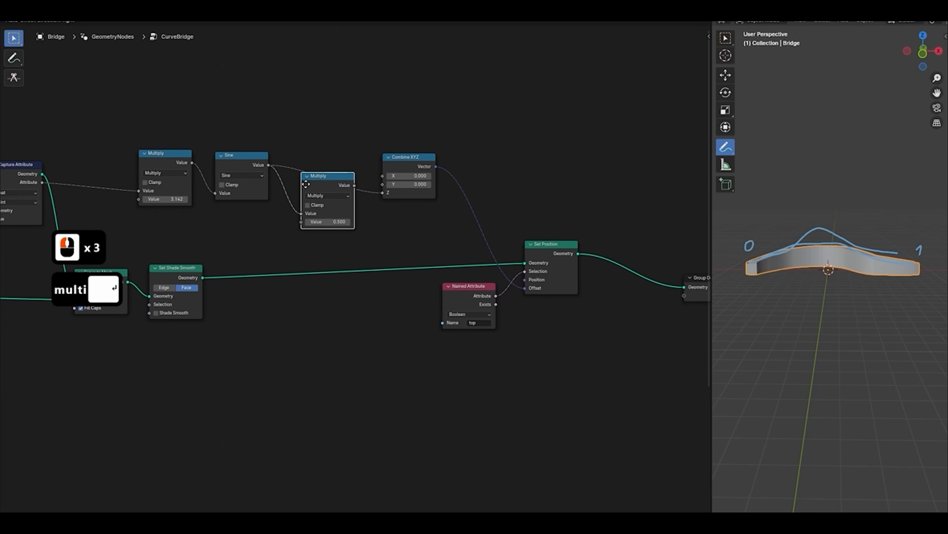
pyautogui.click(306, 183)
pyautogui.moveTo(340, 186); pyautogui.dragTo(336, 168)
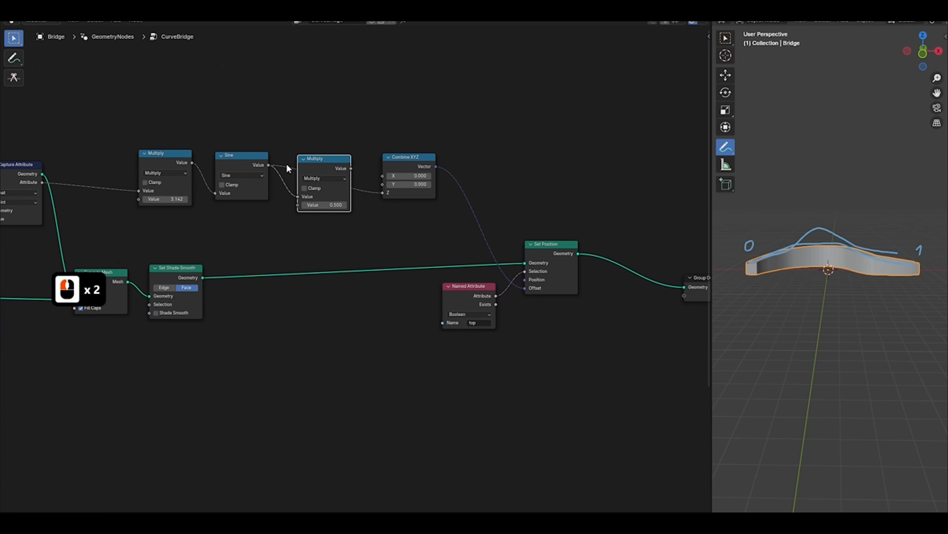
pyautogui.moveTo(336, 205); pyautogui.dragTo(401, 205)
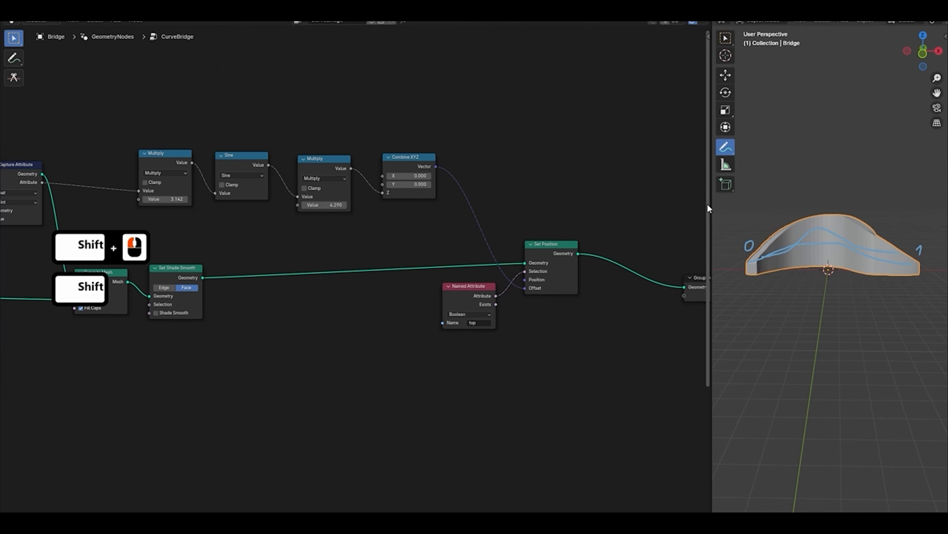
# Annotate a narrower, steeper arch over the bridge and shift the second Multiply, Combine XYZ, Named Attribute and Set Position away from Sine.
pyautogui.moveTo(786, 248)
pyautogui.mouseDown()
pyautogui.moveTo(822, 195)
pyautogui.moveTo(896, 258)
pyautogui.mouseUp()
pyautogui.moveTo(299, 116); pyautogui.dragTo(710, 329)
pyautogui.press('g')
pyautogui.click(526, 358)
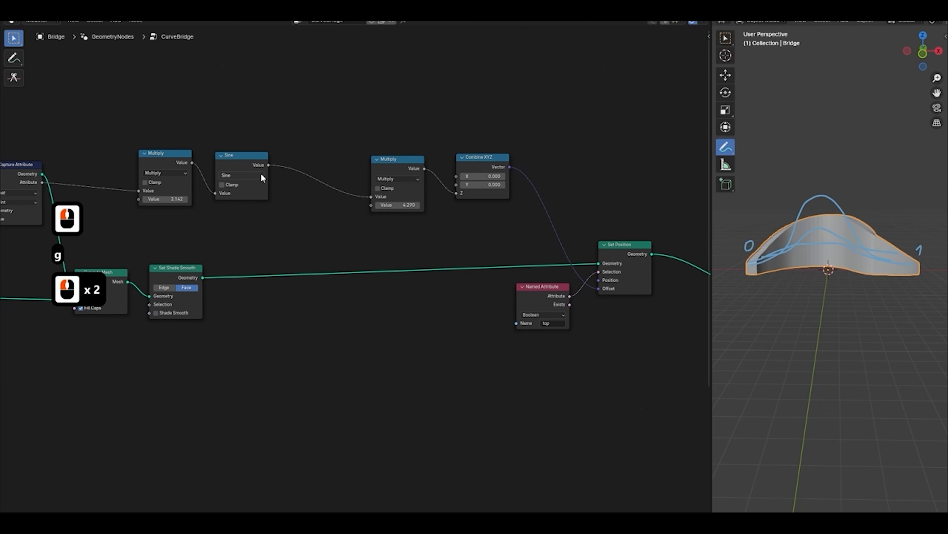
pyautogui.click(265, 162)
pyautogui.rightClick(288, 151)
pyautogui.press('Escape')
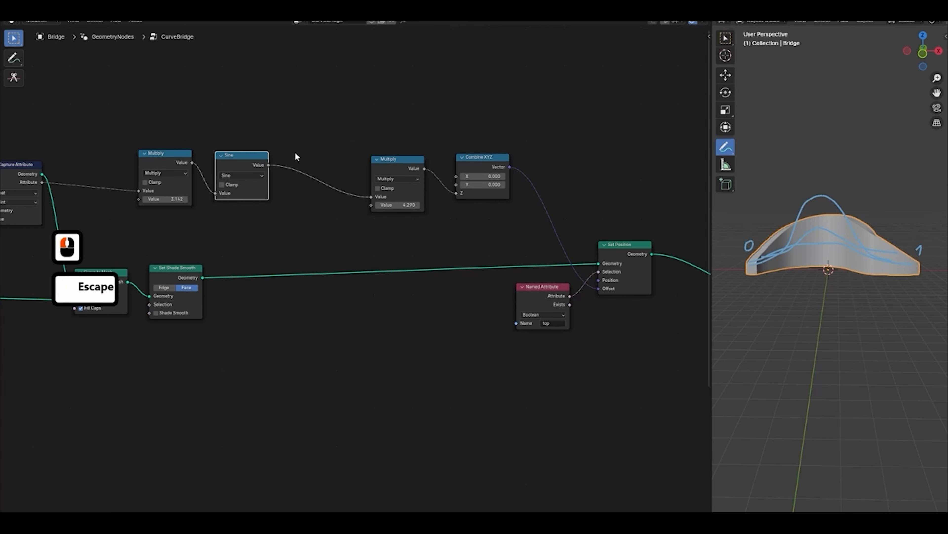
# Annotate two graphs with axes above the nodes: a rounded sine arch and a narrower bell-shaped arch.
pyautogui.scroll(-3, 303, 146)
pyautogui.moveTo(311, 137); pyautogui.dragTo(324, 230, button='middle')
pyautogui.click(18, 55)
pyautogui.moveTo(291, 78); pyautogui.dragTo(290, 172)
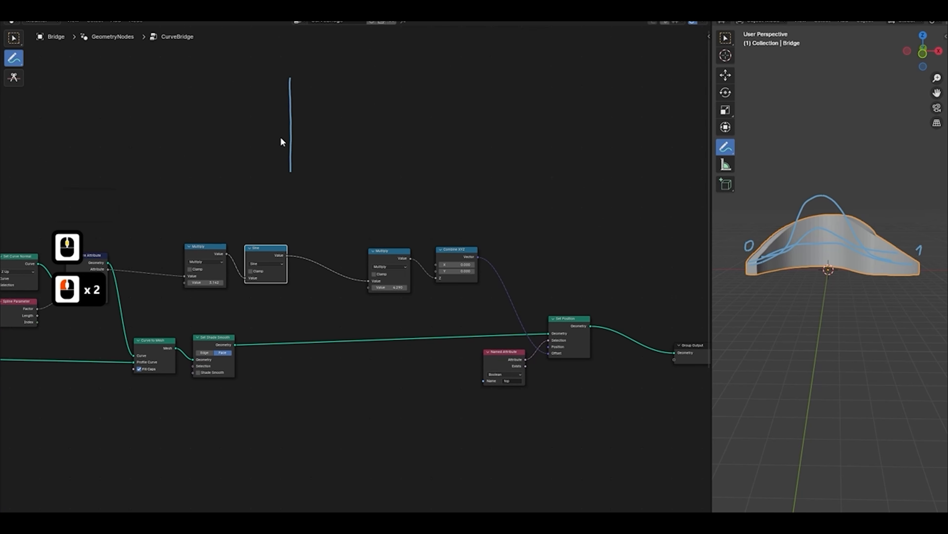
pyautogui.moveTo(291, 128)
pyautogui.mouseDown()
pyautogui.moveTo(353, 93)
pyautogui.moveTo(373, 129)
pyautogui.mouseUp()
pyautogui.moveTo(434, 125); pyautogui.dragTo(623, 125)
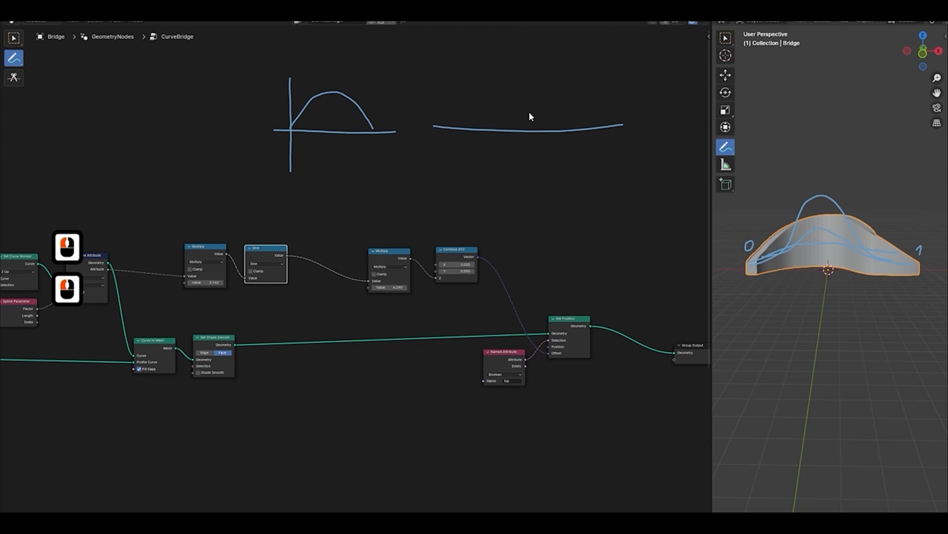
pyautogui.moveTo(472, 164)
pyautogui.mouseDown()
pyautogui.moveTo(472, 129)
pyautogui.moveTo(503, 106)
pyautogui.mouseUp()
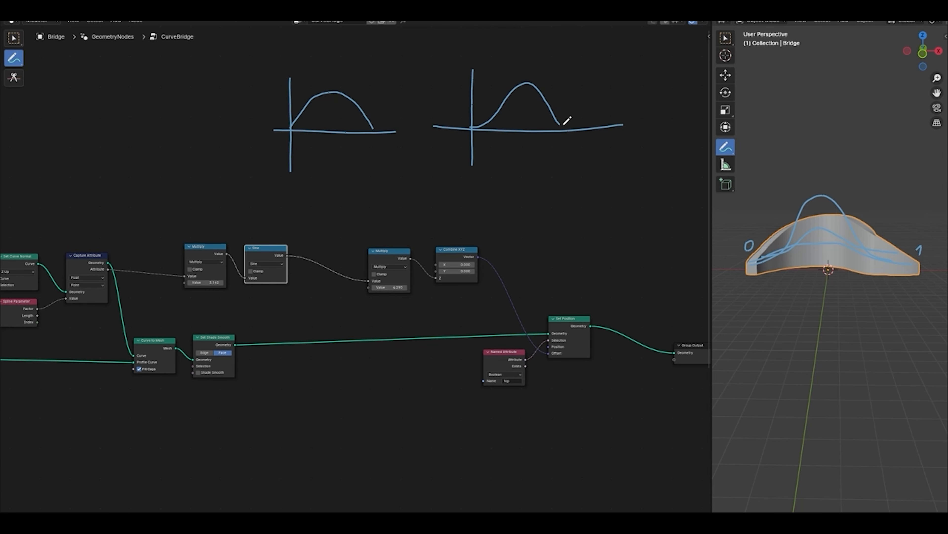
# Insert a Power math node between Sine and the second Multiply, feeding Sine into its Base.
pyautogui.moveTo(547, 146); pyautogui.dragTo(590, 113, button='middle')
pyautogui.scroll(2, 339, 191)
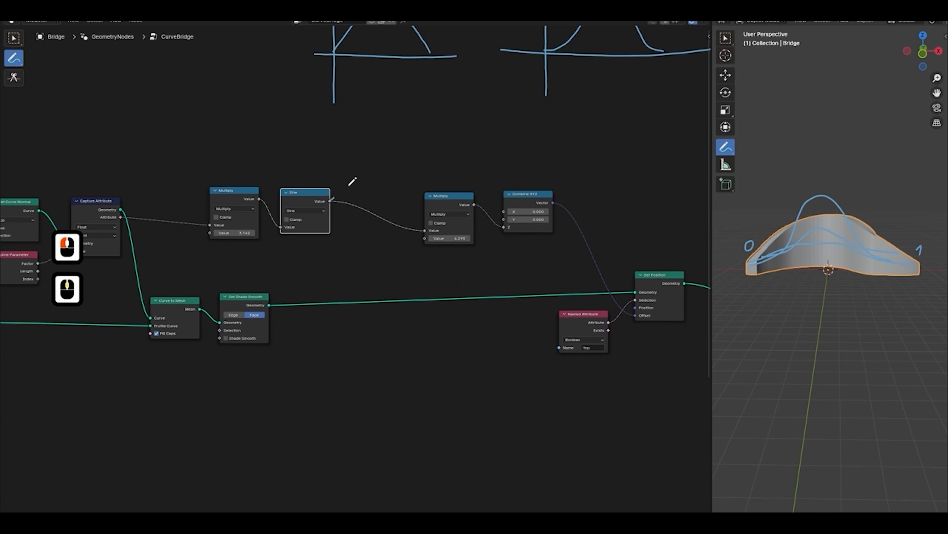
pyautogui.moveTo(348, 185)
pyautogui.mouseDown()
pyautogui.moveTo(330, 199)
pyautogui.moveTo(364, 170)
pyautogui.mouseUp()
pyautogui.click(12, 39)
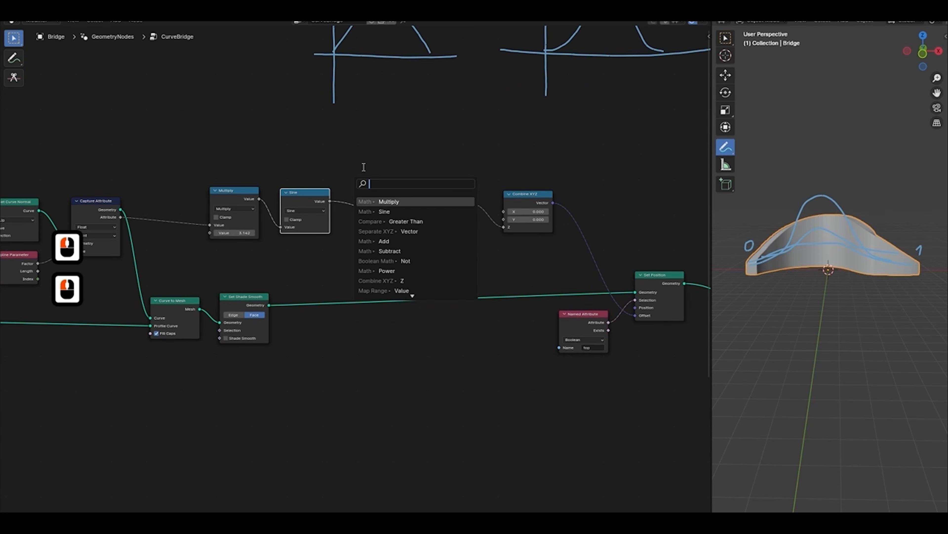
pyautogui.write('po')
pyautogui.press('BackSpace')
pyautogui.write('ow')
pyautogui.press('Return')
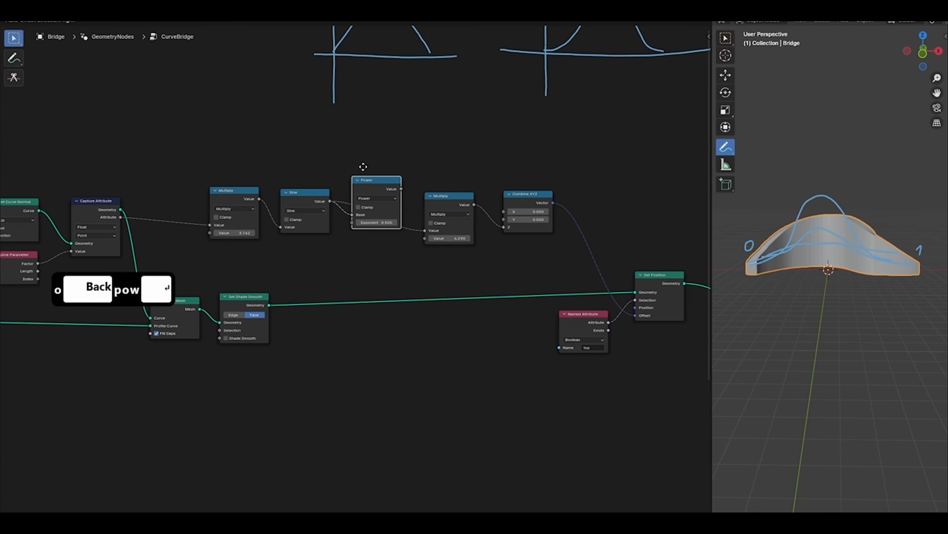
pyautogui.moveTo(429, 229); pyautogui.dragTo(428, 229)
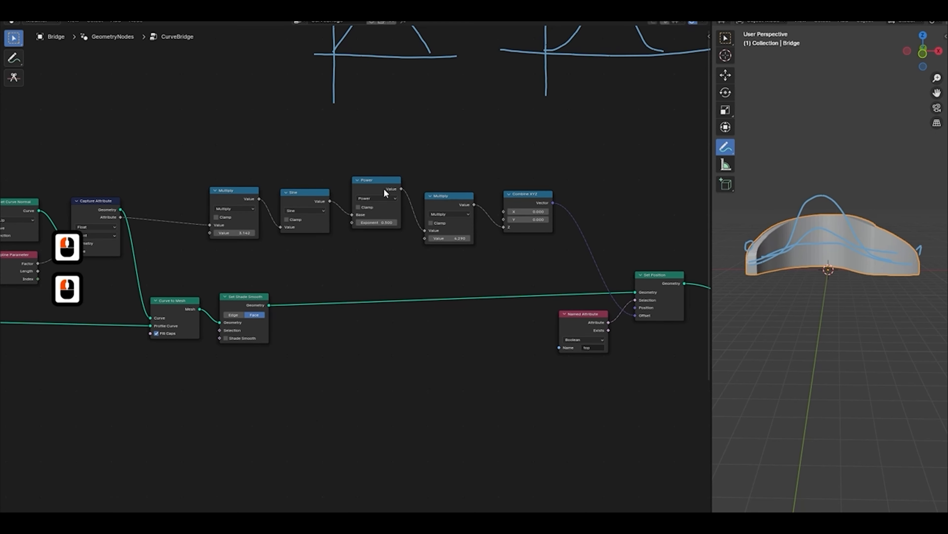
# Line up the Power node with its neighbours and raise its exponent to 4.740.
pyautogui.moveTo(379, 188); pyautogui.dragTo(379, 196)
pyautogui.keyDown('shift'); pyautogui.moveTo(377, 231); pyautogui.dragTo(540, 231); pyautogui.keyUp('shift')
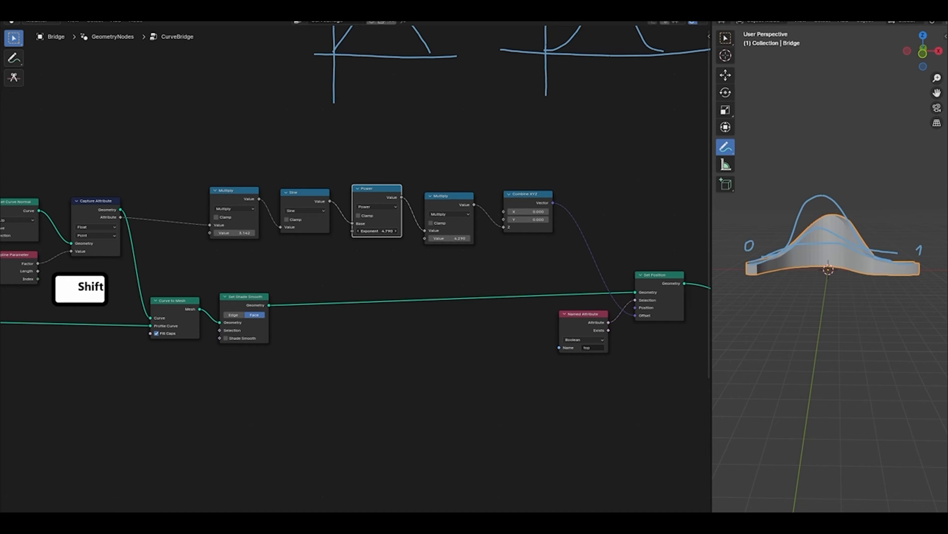
pyautogui.keyDown('shift'); pyautogui.moveTo(377, 231); pyautogui.dragTo(819, 207); pyautogui.keyUp('shift')
# Erase the annotations over the bridge and lower the Power exponent to widen the arch.
pyautogui.moveTo(762, 261); pyautogui.dragTo(795, 250, button='middle')
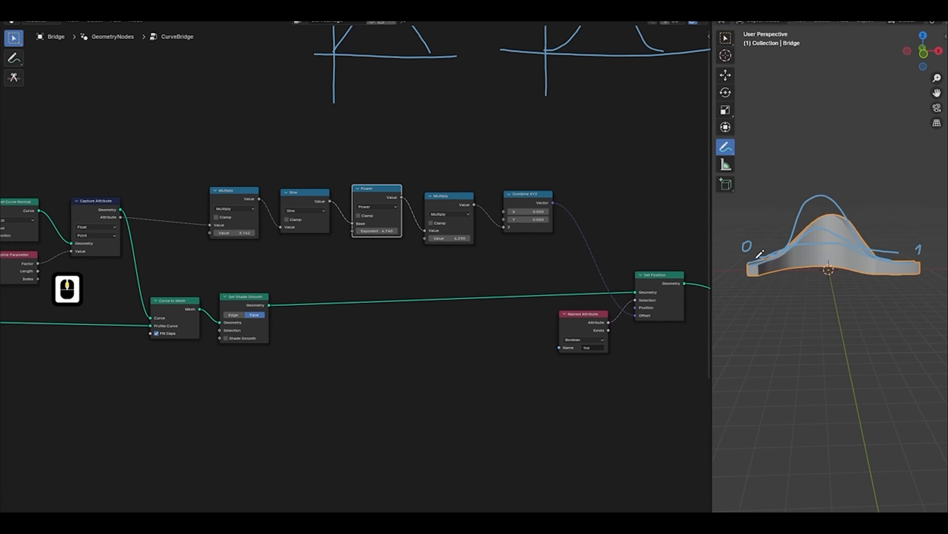
pyautogui.keyDown('ctrl'); pyautogui.moveTo(760, 254); pyautogui.dragTo(739, 249); pyautogui.keyUp('ctrl')
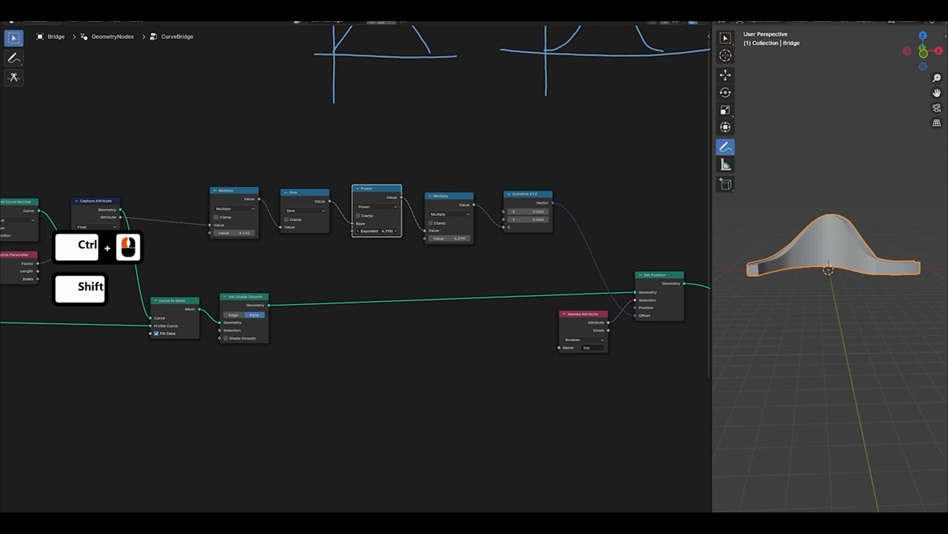
pyautogui.keyDown('shift'); pyautogui.moveTo(381, 231); pyautogui.dragTo(347, 231); pyautogui.keyUp('shift')
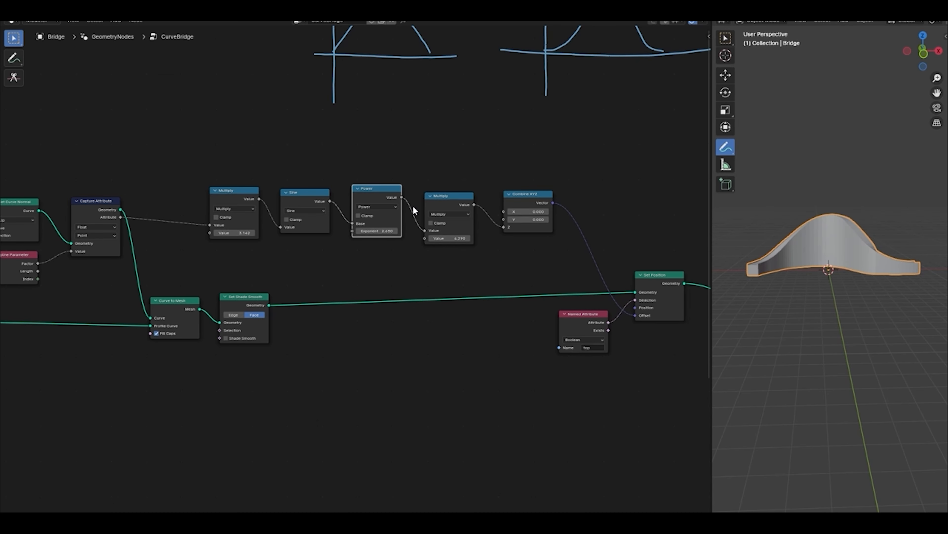
# Set the Power exponent to 3.280 and lower the second Multiply's value to 2.040.
pyautogui.scroll(-3, 506, 210)
pyautogui.scroll(1, 494, 228)
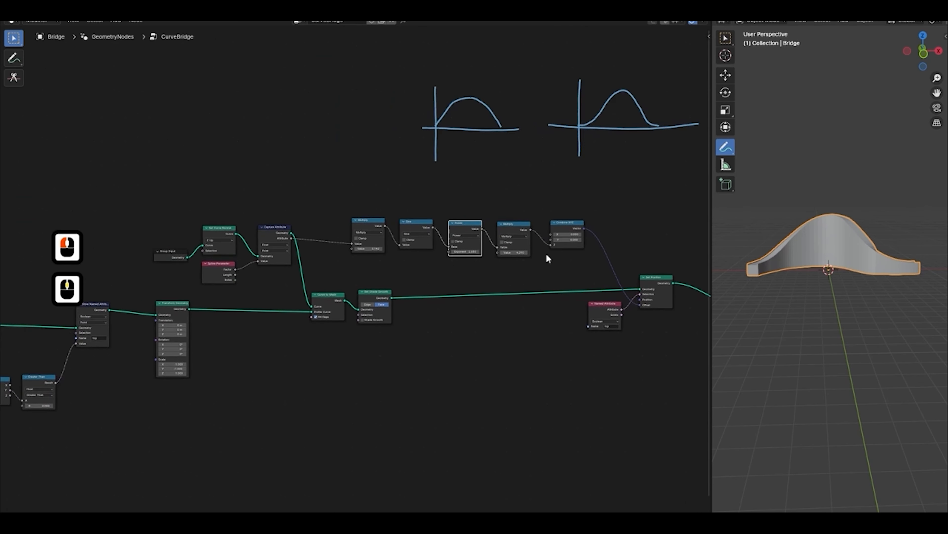
pyautogui.scroll(-5, 470, 259)
pyautogui.moveTo(403, 260); pyautogui.dragTo(396, 239, button='middle')
pyautogui.scroll(6, 510, 256)
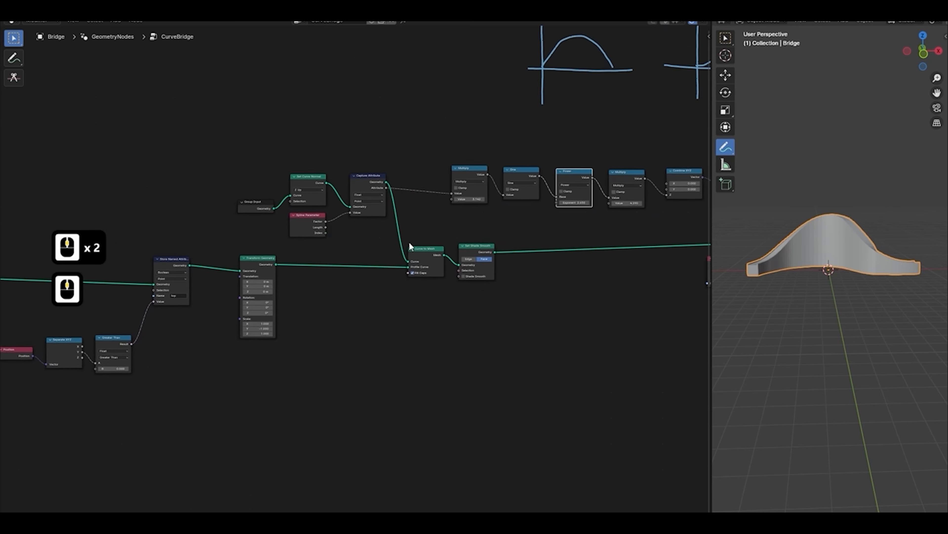
pyautogui.moveTo(576, 232); pyautogui.dragTo(368, 242, button='middle')
pyautogui.scroll(4, 419, 255)
pyautogui.moveTo(525, 234); pyautogui.dragTo(443, 235, button='middle')
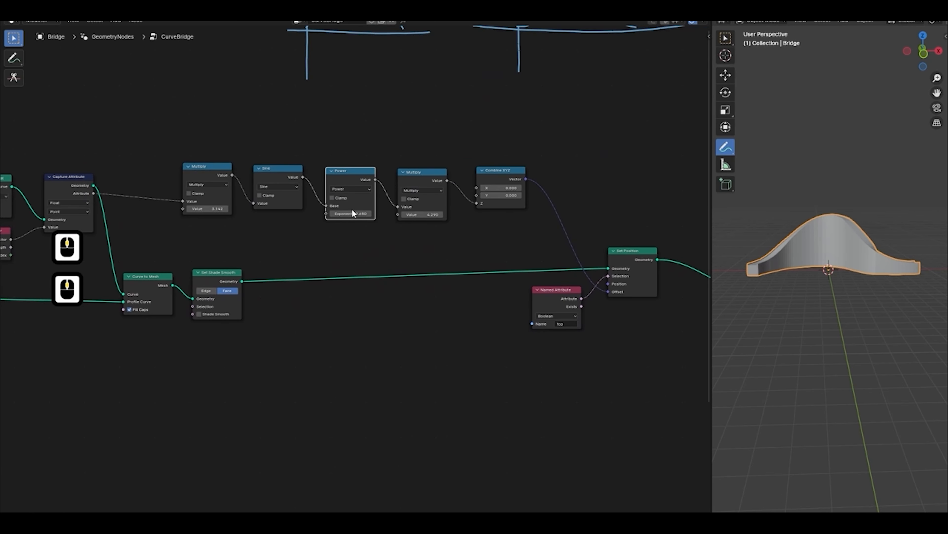
pyautogui.moveTo(352, 209)
pyautogui.keyDown('shift'); pyautogui.mouseDown()
pyautogui.moveTo(375, 209)
pyautogui.moveTo(358, 210)
pyautogui.mouseUp(); pyautogui.keyUp('shift')
pyautogui.moveTo(421, 217)
pyautogui.keyDown('shift'); pyautogui.mouseDown()
pyautogui.moveTo(437, 216)
pyautogui.moveTo(423, 218)
pyautogui.mouseUp(); pyautogui.keyUp('shift')
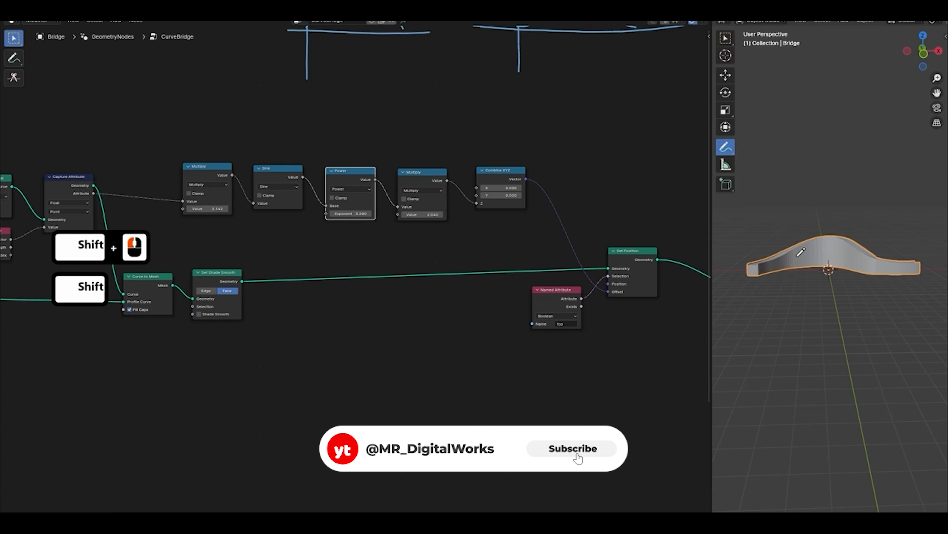
# Add a float input named "Displacement Height" to the CurveBridge group interface.
pyautogui.scroll(-2, 608, 244)
pyautogui.moveTo(631, 241); pyautogui.dragTo(579, 231, button='middle')
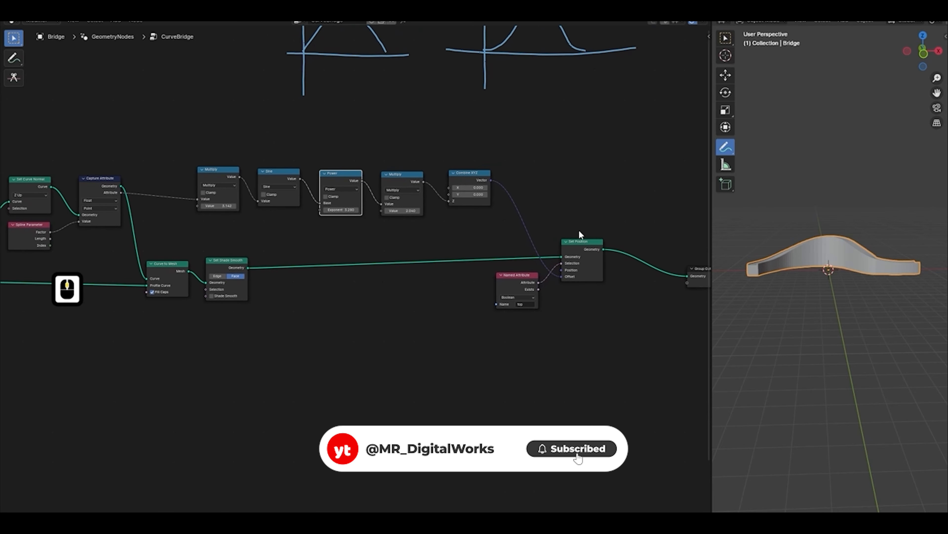
pyautogui.press('n')
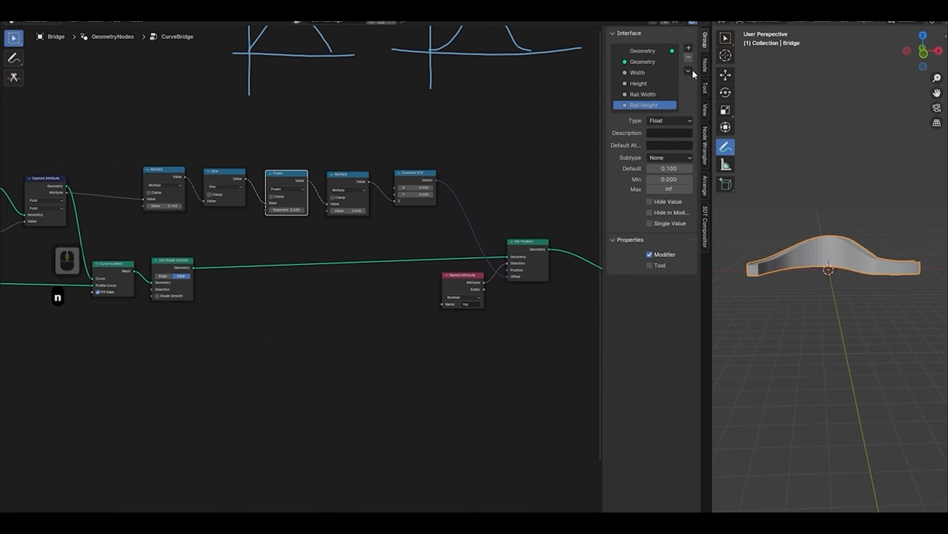
pyautogui.click(689, 48)
pyautogui.click(694, 61)
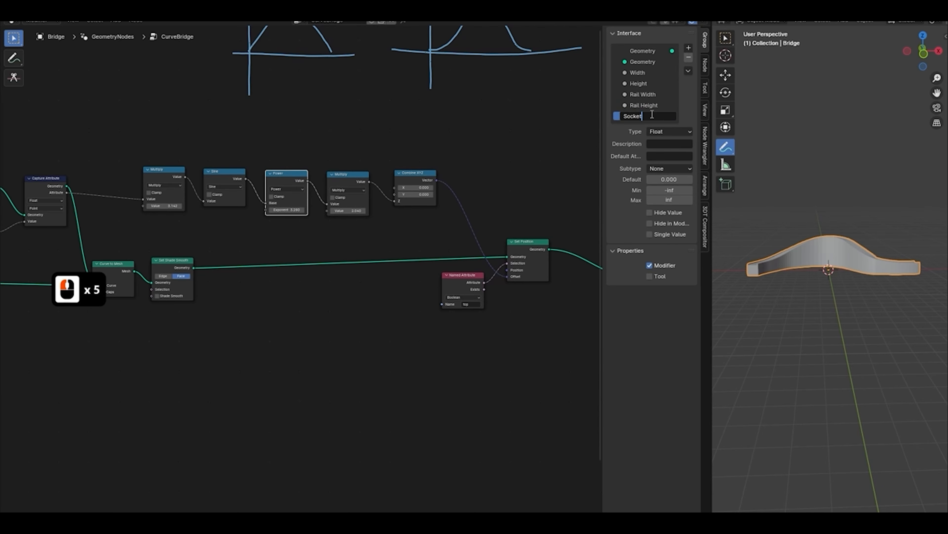
pyautogui.hotkey('ctrl', 'BackSpace')
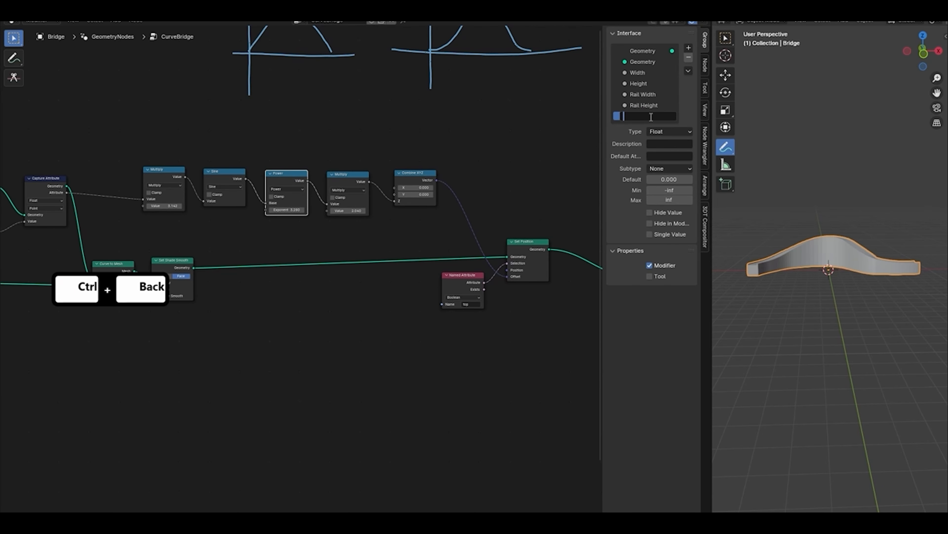
pyautogui.write('Di')
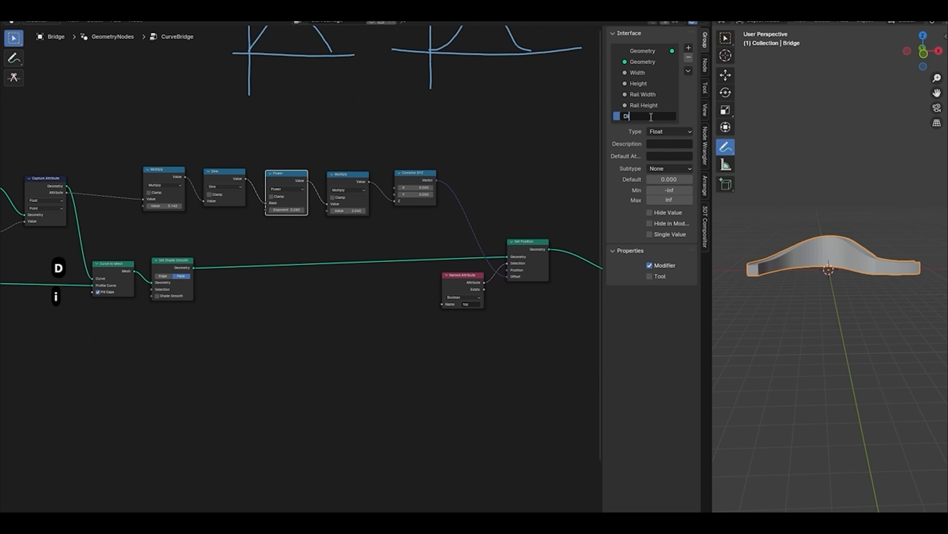
pyautogui.write('splacementHeight')
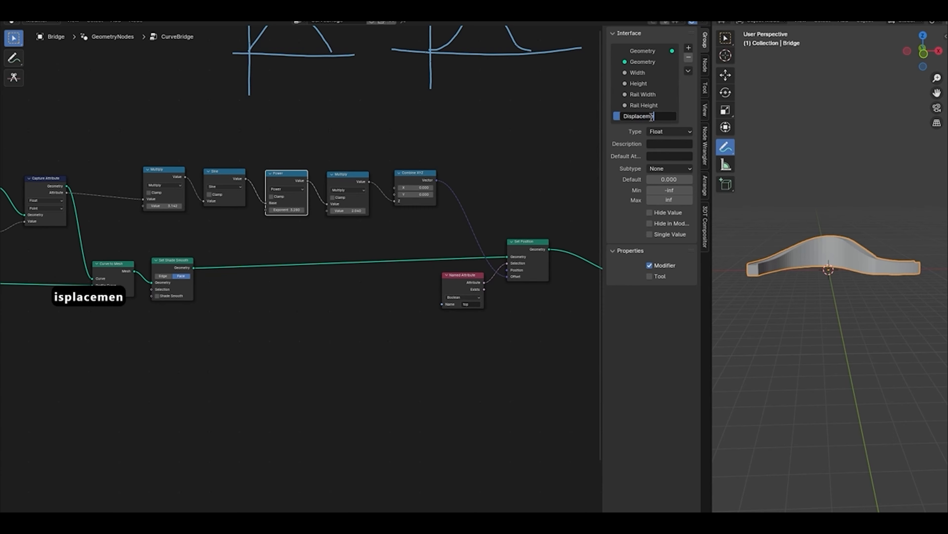
pyautogui.press('Return')
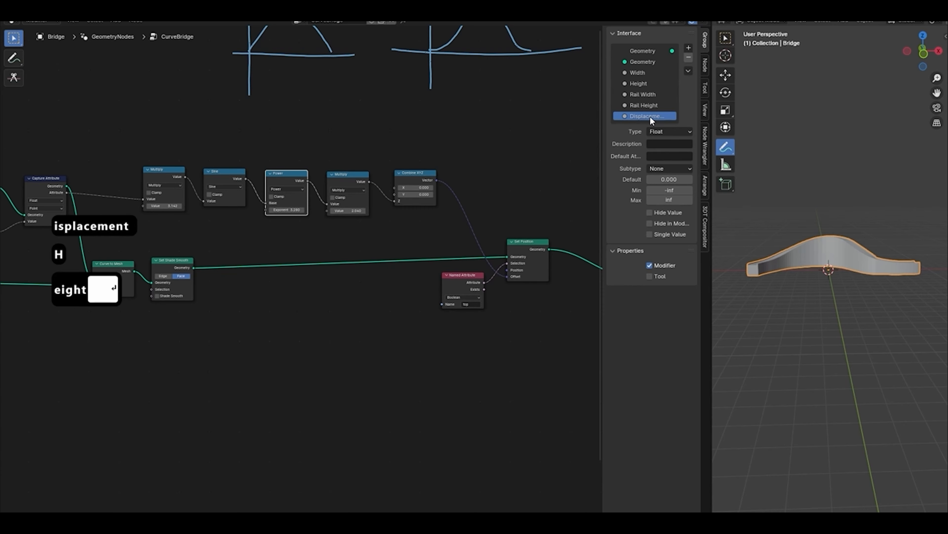
# Add another float group input named "Displacement power" below Displacement Height.
pyautogui.click(689, 47)
pyautogui.click(694, 57)
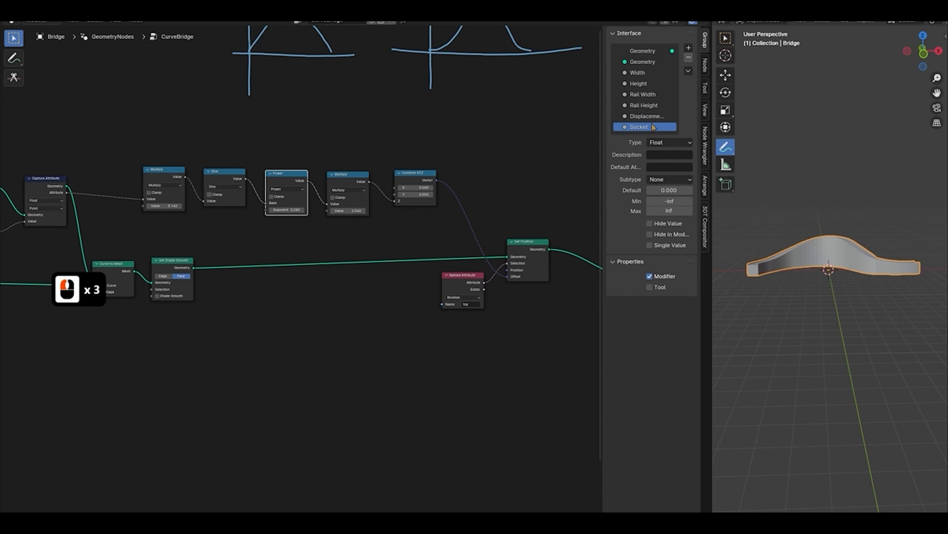
pyautogui.write('Disp')
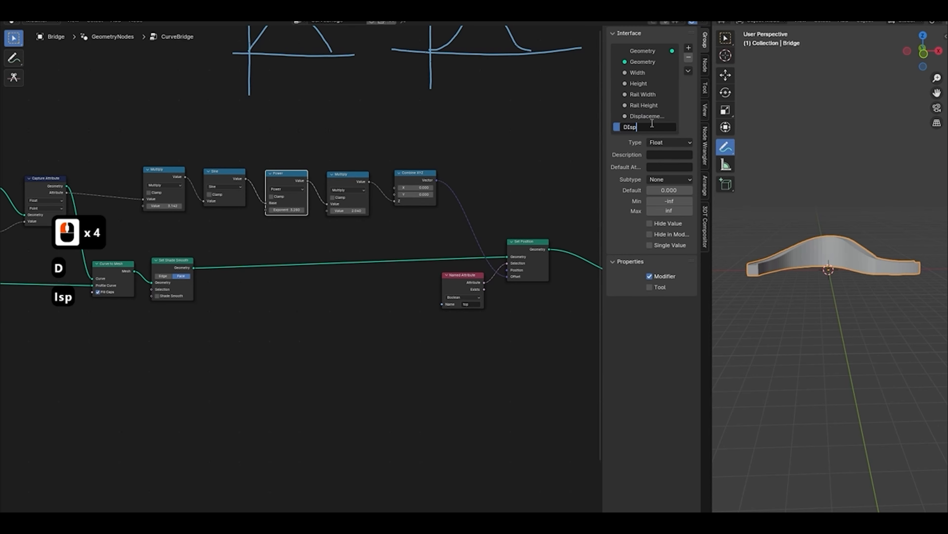
pyautogui.press('BackSpace')
pyautogui.press('BackSpace')
pyautogui.press('BackSpace')
pyautogui.write('isplacement power')
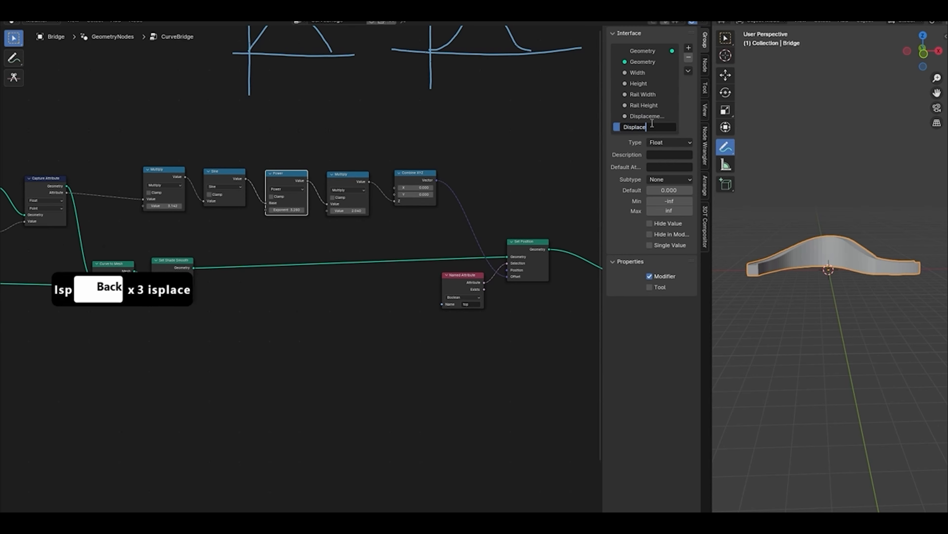
pyautogui.press('Return')
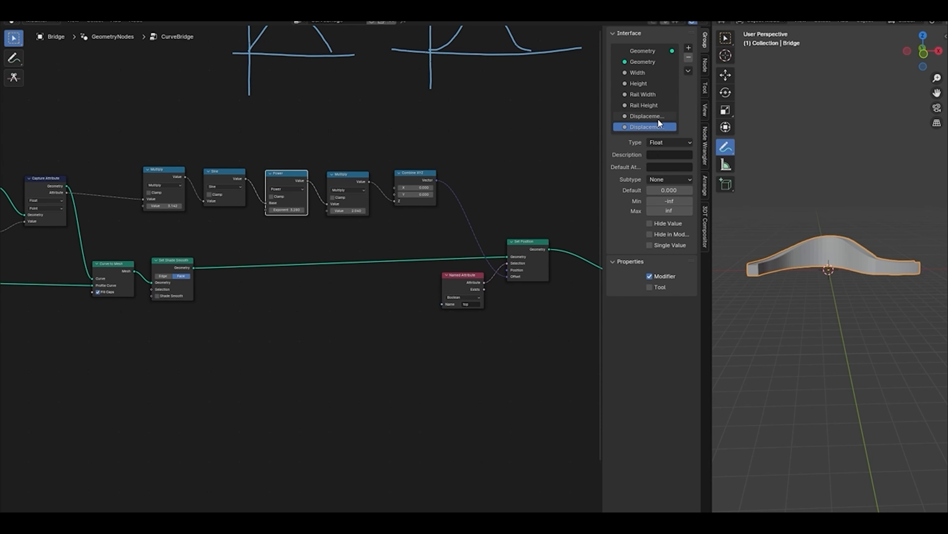
# Widen the interface sidebar and give the Displacement Height input a default of 2 and a minimum of 0.
pyautogui.click(658, 119)
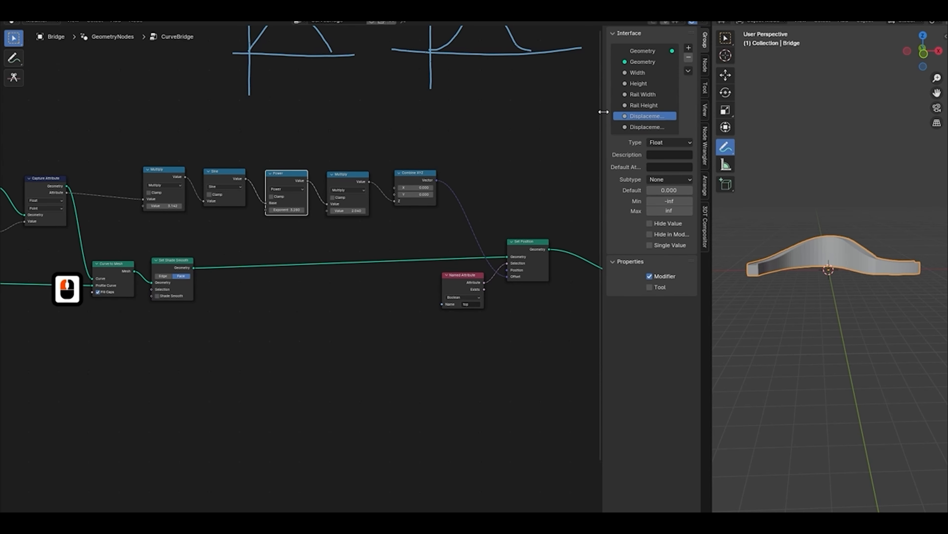
pyautogui.moveTo(601, 112); pyautogui.dragTo(559, 138)
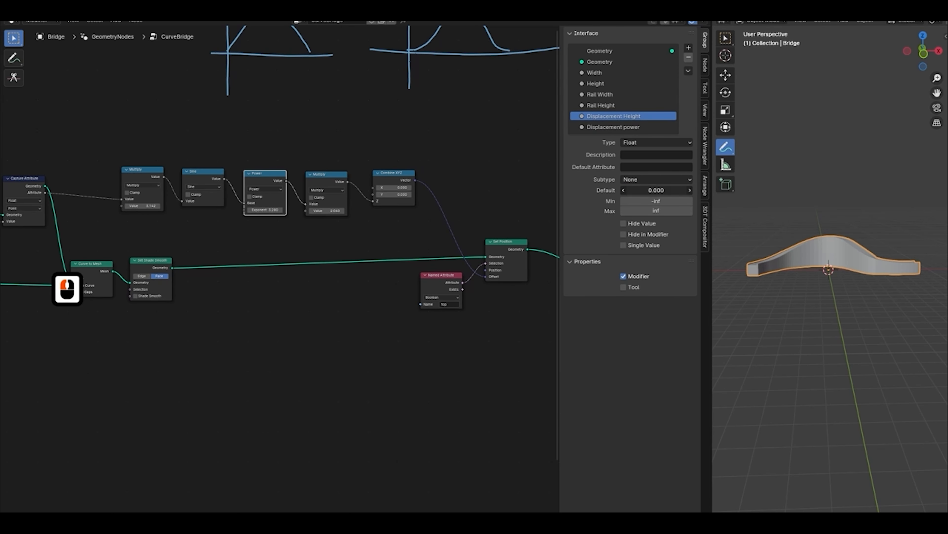
pyautogui.click(657, 190)
pyautogui.write('2')
pyautogui.press('Tab')
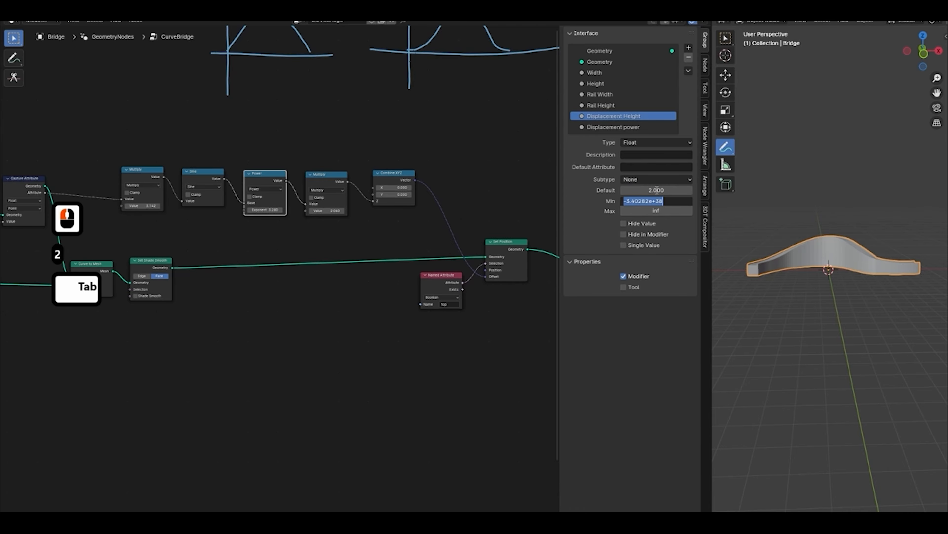
pyautogui.write('0')
pyautogui.press('Return')
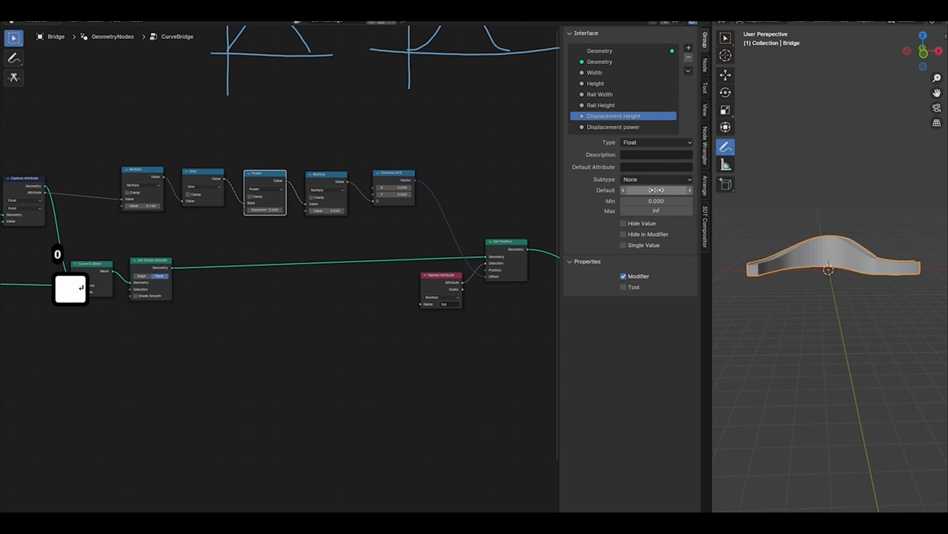
# Rename the "Displacement power" input to "Displacement Power" and set its default to 1 and minimum to 0.
pyautogui.click(635, 127)
pyautogui.doubleClick(631, 127)
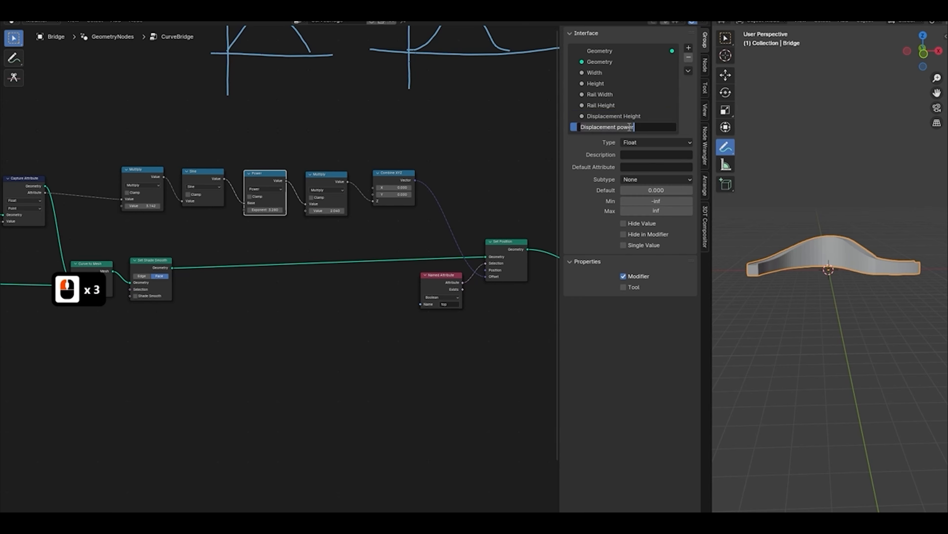
pyautogui.write('P')
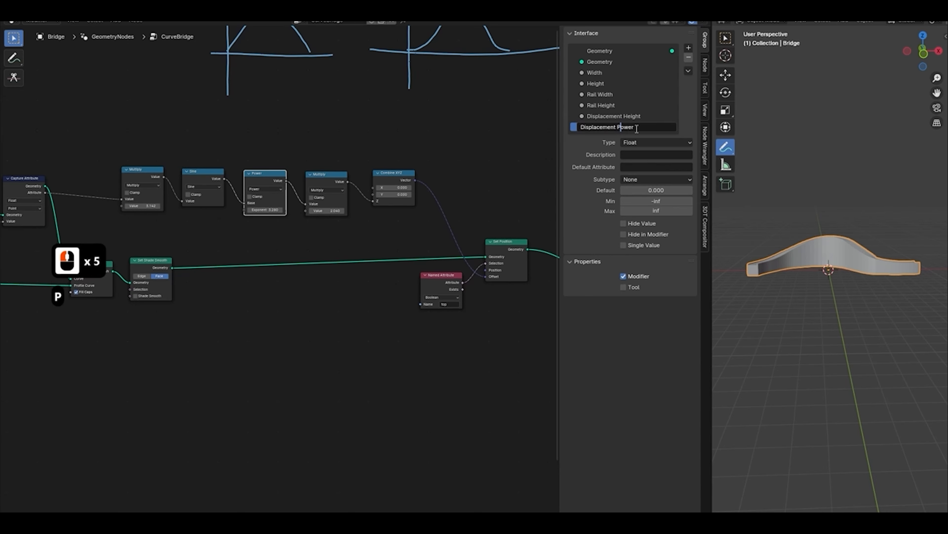
pyautogui.press('Return')
pyautogui.click(656, 190)
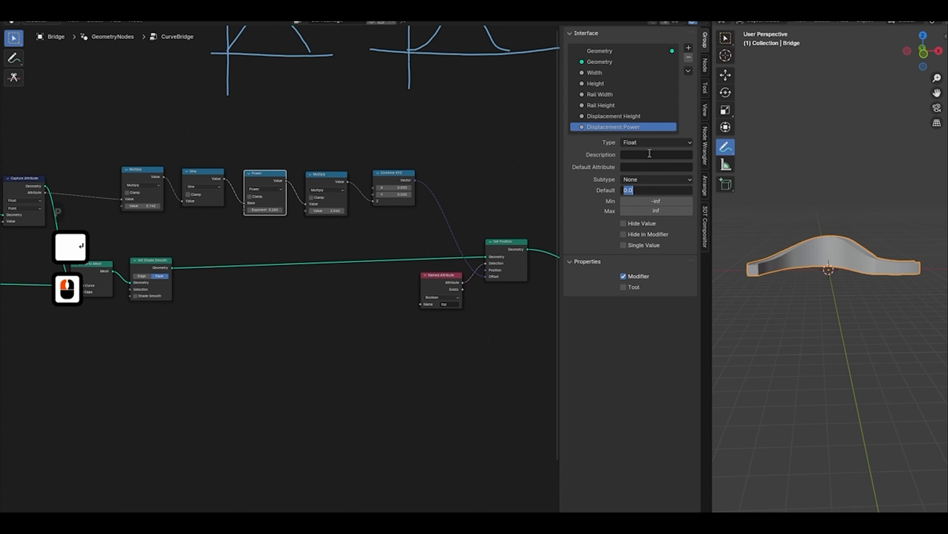
pyautogui.write('1')
pyautogui.press('Tab')
pyautogui.write('0')
pyautogui.press('Return')
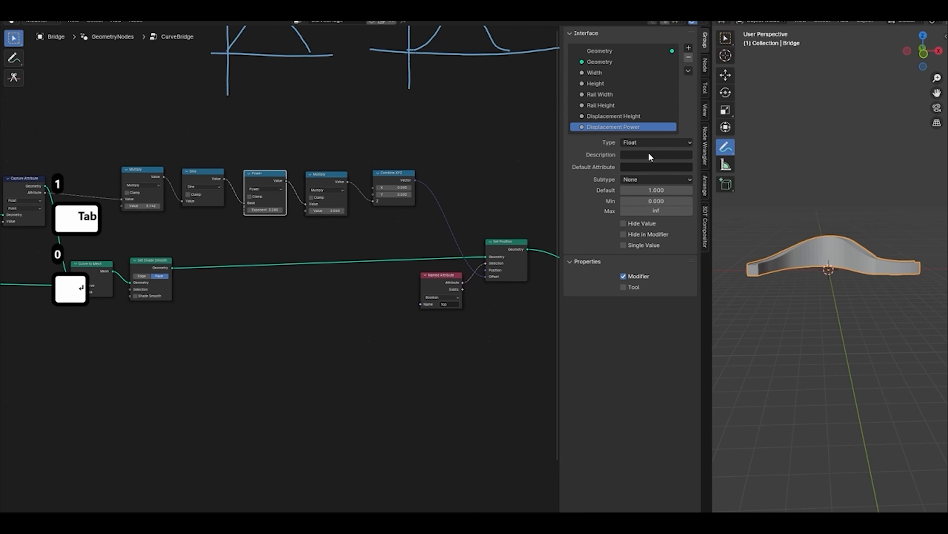
pyautogui.moveTo(372, 206); pyautogui.dragTo(568, 231, button='middle')
pyautogui.scroll(3, 448, 234)
pyautogui.moveTo(474, 238); pyautogui.dragTo(340, 241, button='middle')
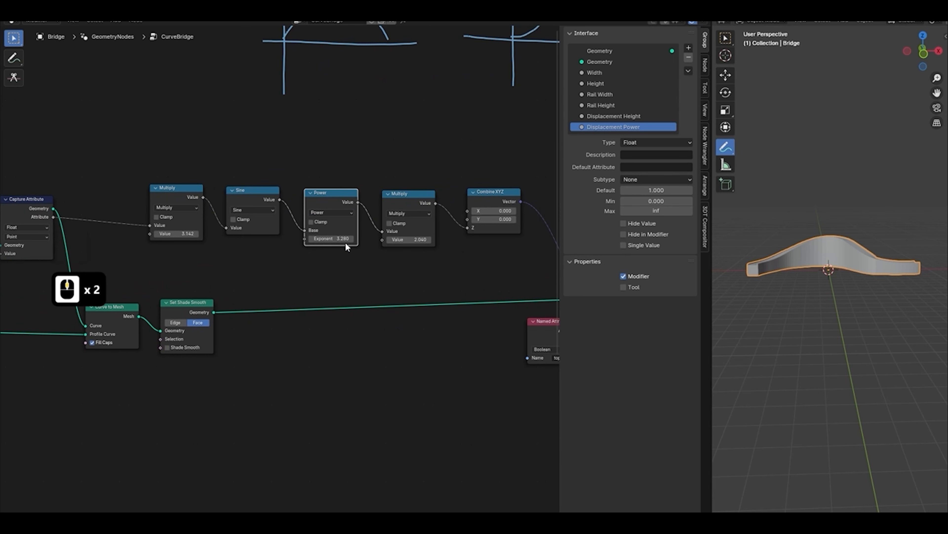
# Add a Group Input node below Sine, linking Displacement Height to the second Multiply's value and Displacement Power to Power's exponent.
pyautogui.hotkey('shift', 'a')
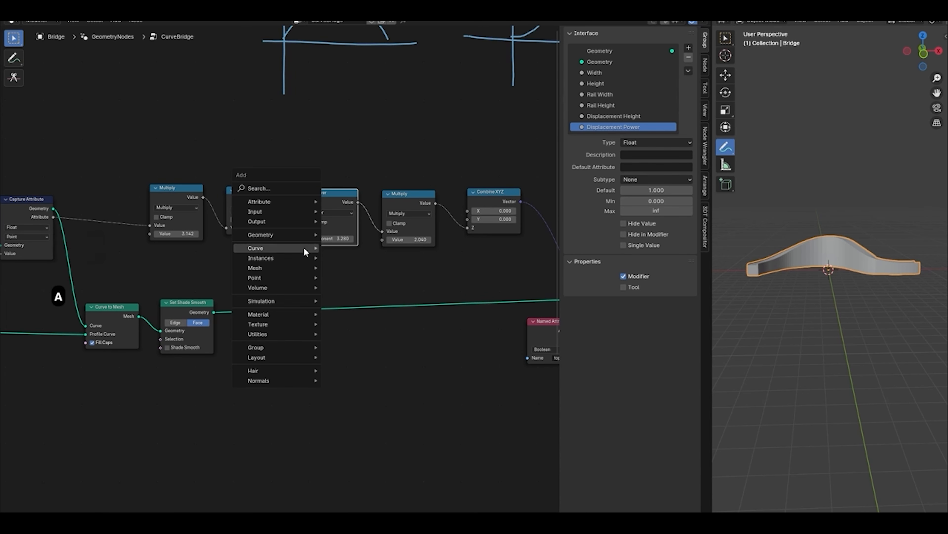
pyautogui.write('group')
pyautogui.press('Return')
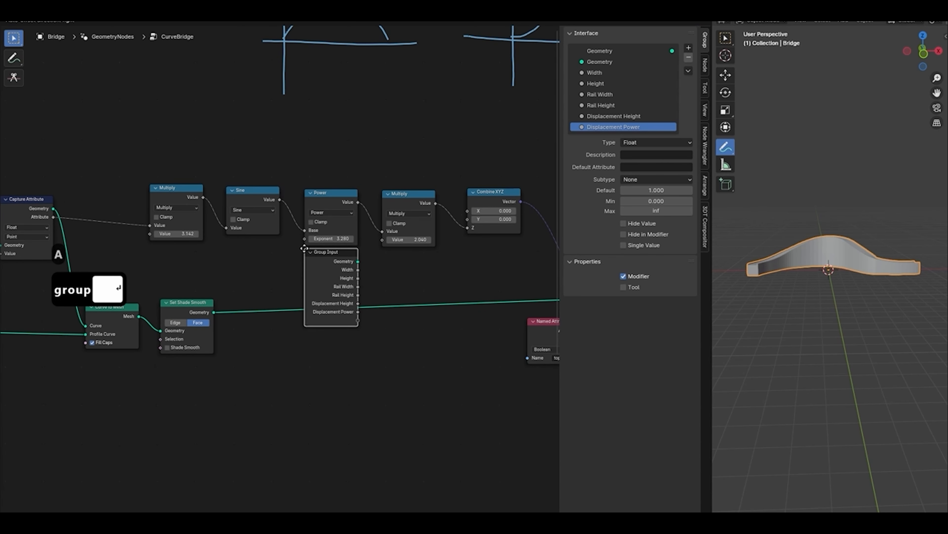
pyautogui.click(235, 222)
pyautogui.moveTo(249, 195); pyautogui.dragTo(252, 164)
pyautogui.moveTo(262, 248); pyautogui.dragTo(261, 242)
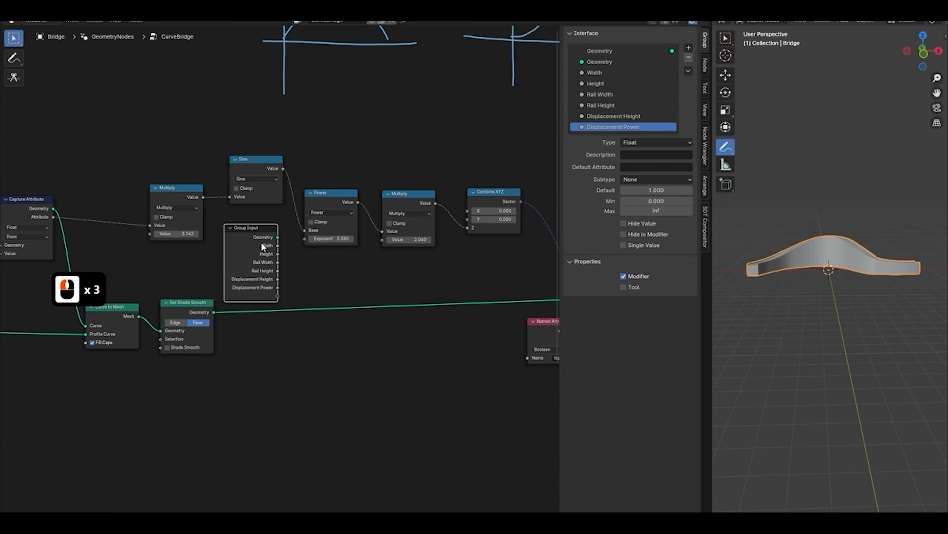
pyautogui.moveTo(280, 279); pyautogui.dragTo(385, 237)
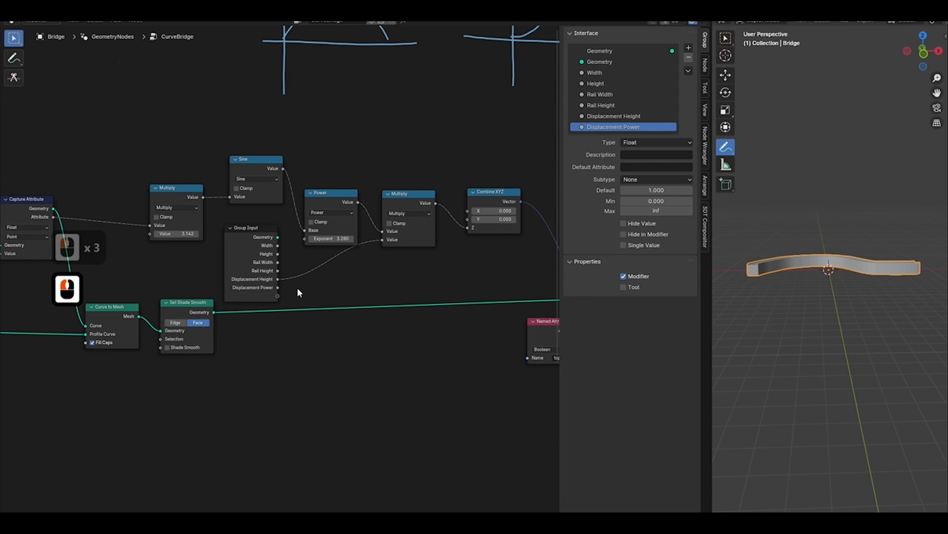
pyautogui.moveTo(304, 245); pyautogui.dragTo(305, 245)
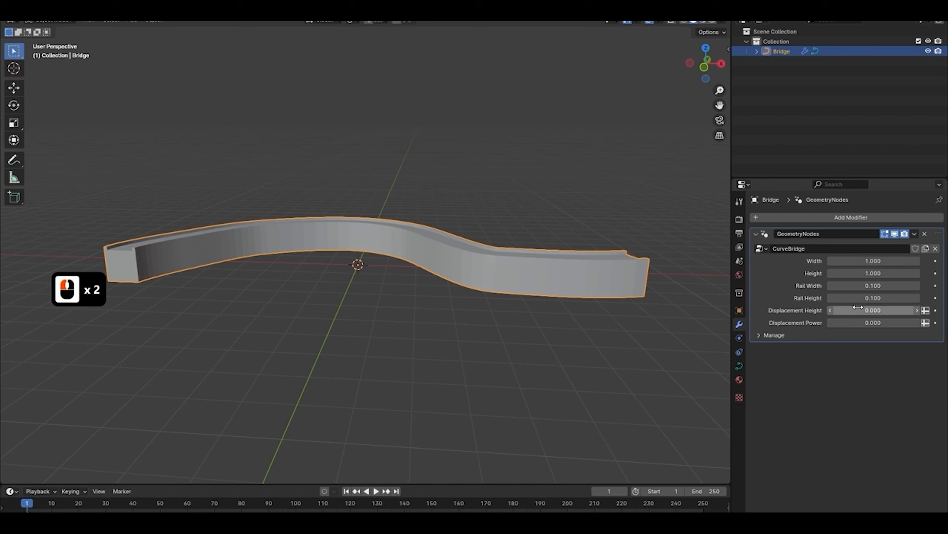
# Reset the modifier's Displacement Height to its default of 2 and Displacement Power to its default of 1.
pyautogui.press('BackSpace')
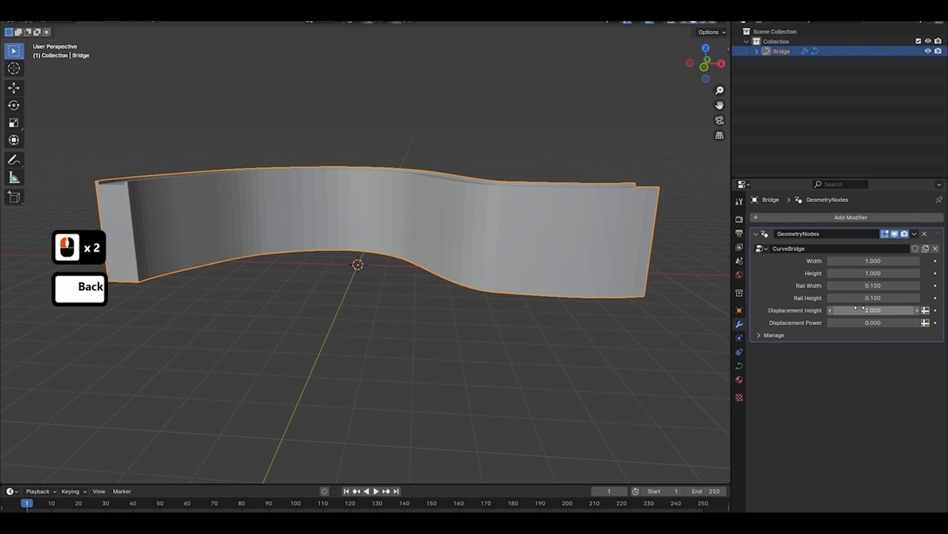
pyautogui.press('BackSpace')
pyautogui.moveTo(471, 267)
pyautogui.mouseDown(button='middle')
pyautogui.moveTo(489, 273)
pyautogui.moveTo(470, 277)
pyautogui.moveTo(480, 276)
pyautogui.mouseUp(button='middle')
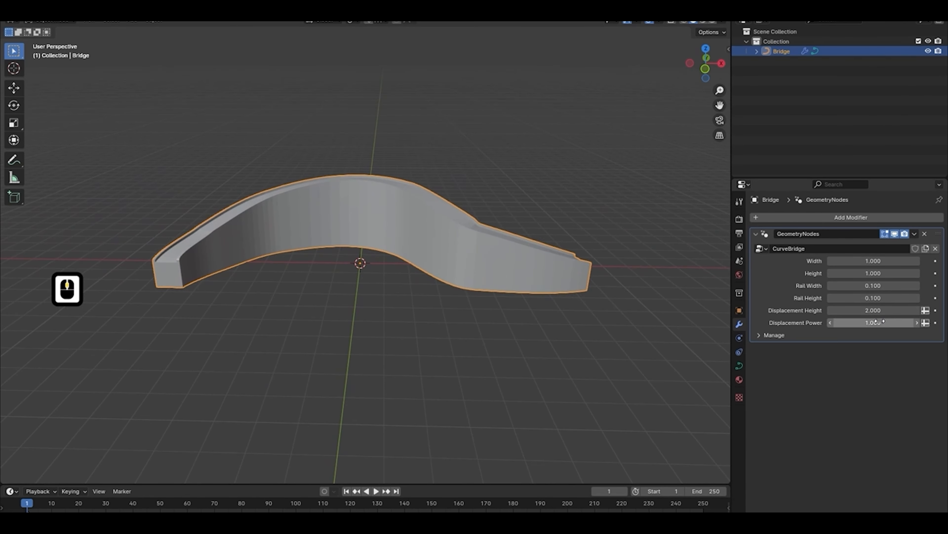
# Raise the modifier's Displacement Power to 5.11 and try out the Height and Displacement Height values on the bridge.
pyautogui.moveTo(849, 323); pyautogui.dragTo(919, 322)
pyautogui.moveTo(511, 262); pyautogui.dragTo(510, 253, button='middle')
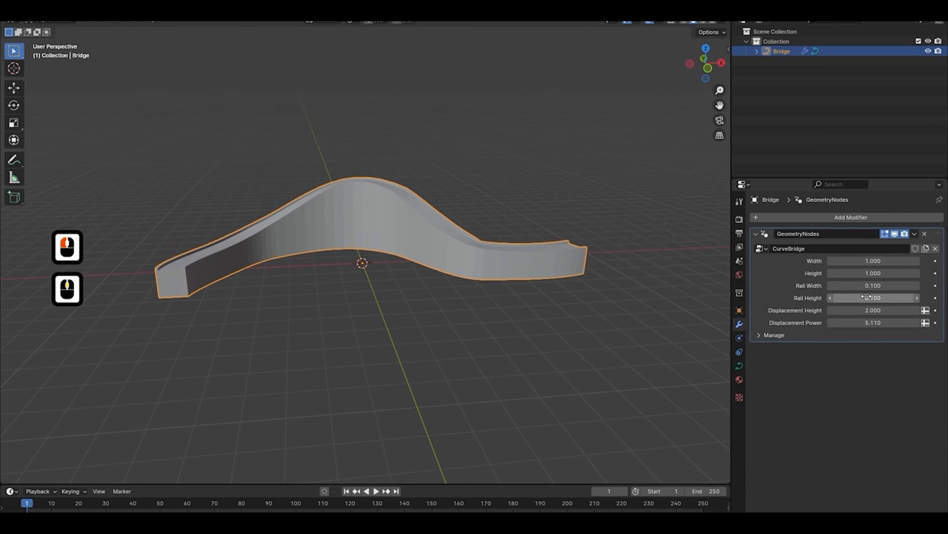
pyautogui.moveTo(868, 274); pyautogui.dragTo(875, 274)
pyautogui.moveTo(872, 309)
pyautogui.mouseDown()
pyautogui.moveTo(856, 309)
pyautogui.moveTo(874, 309)
pyautogui.mouseUp()
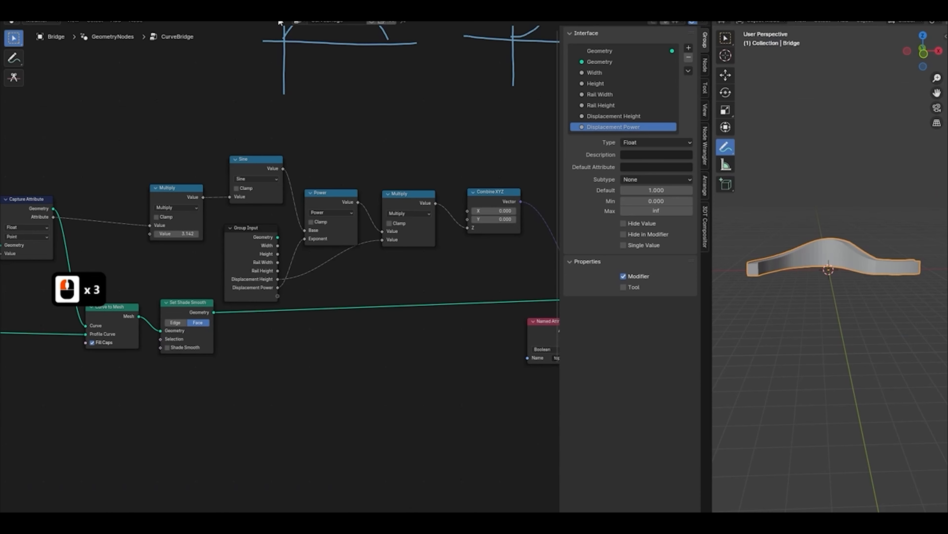
# Hide the node editor's sidebar and place the Position, Separate XYZ and Greater Than nodes close beside Store Named Attribute.
pyautogui.scroll(-2, 447, 235)
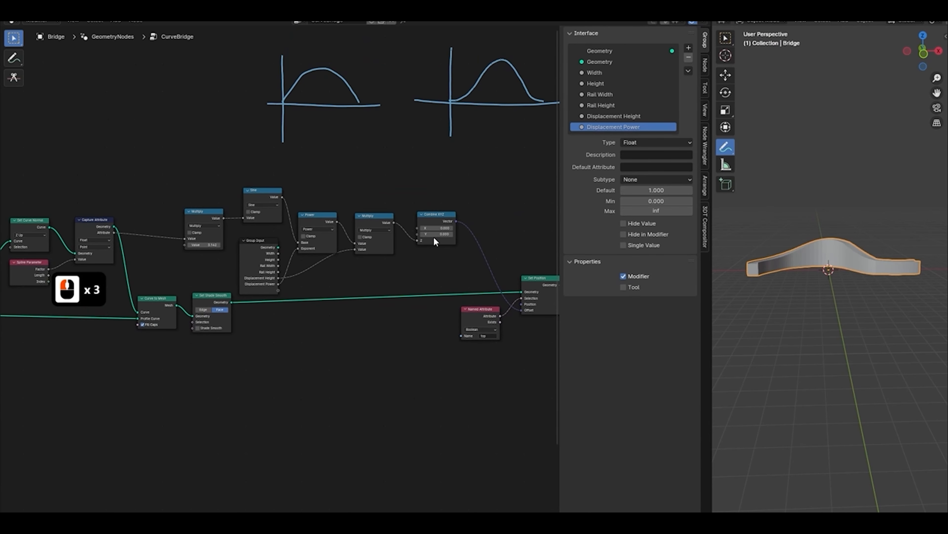
pyautogui.press('n')
pyautogui.scroll(-2, 429, 253)
pyautogui.moveTo(380, 240); pyautogui.dragTo(459, 218, button='middle')
pyautogui.scroll(2, 434, 257)
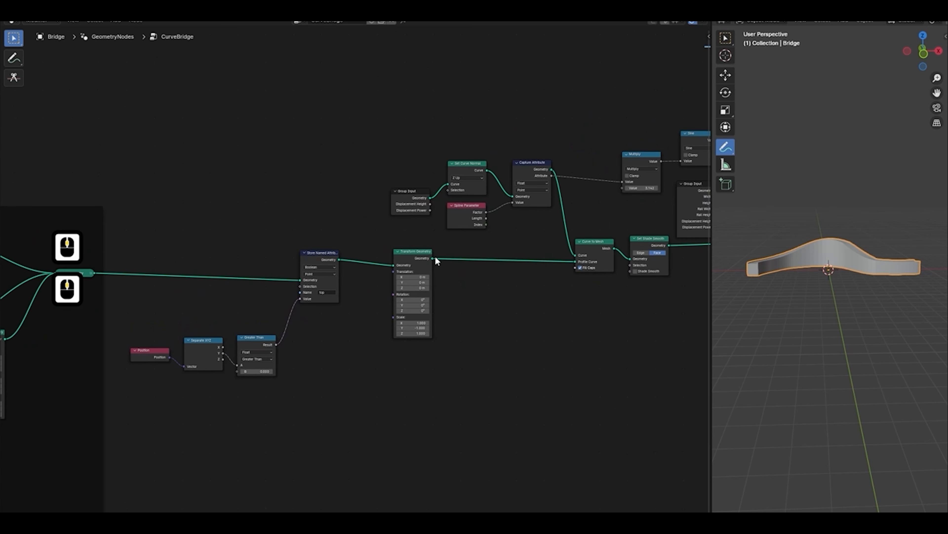
pyautogui.moveTo(327, 256); pyautogui.dragTo(323, 260)
pyautogui.click(172, 317)
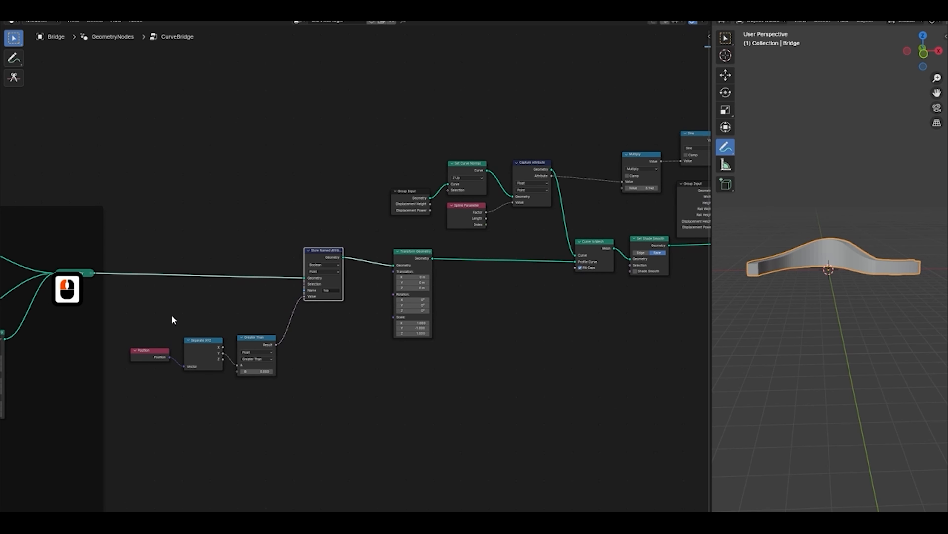
pyautogui.moveTo(148, 307); pyautogui.dragTo(264, 392)
pyautogui.press('g')
pyautogui.doubleClick(277, 344)
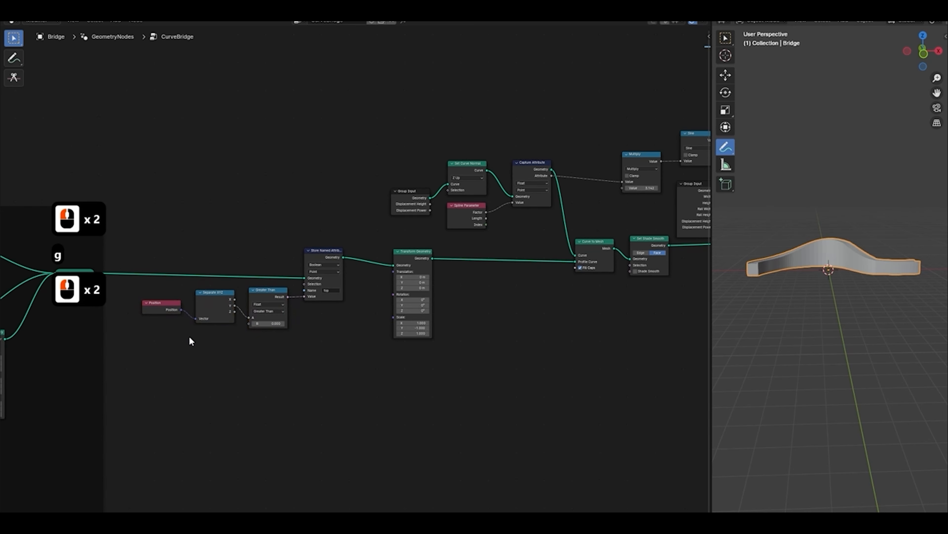
# Frame the Position, Separate XYZ, Greater Than and Store Named Attribute nodes, label the frame "Top Selection" and nudge it into place.
pyautogui.moveTo(151, 350); pyautogui.dragTo(326, 236)
pyautogui.hotkey('ctrl', 'j')
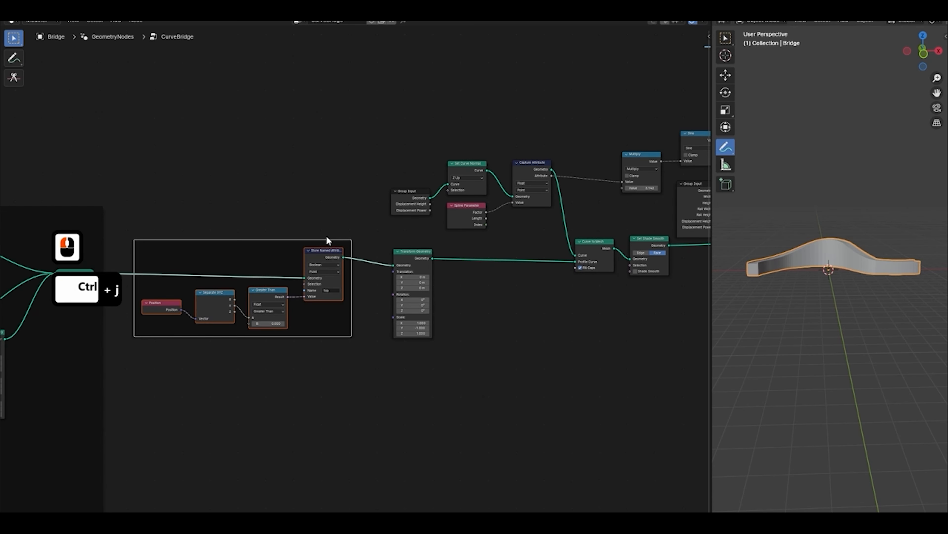
pyautogui.press('F2')
pyautogui.write('Top Slect')
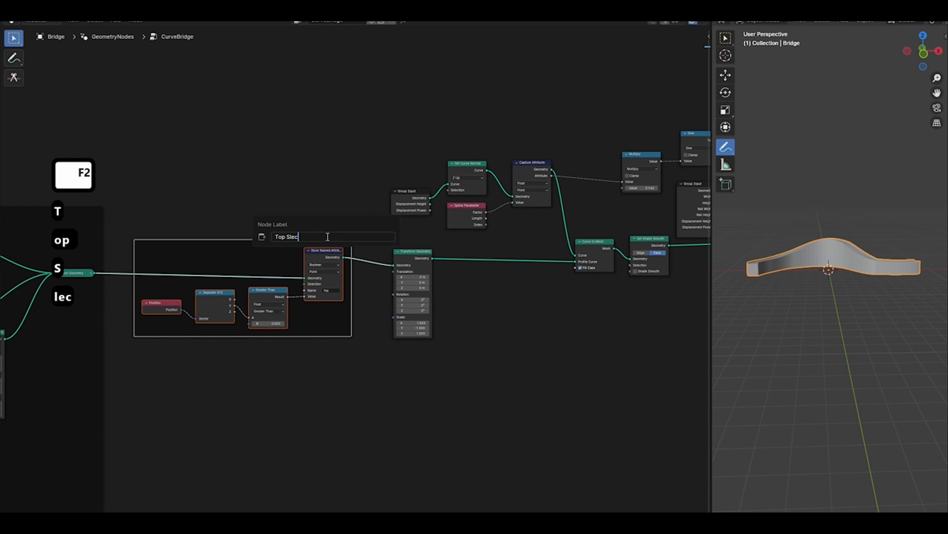
pyautogui.press('BackSpace')
pyautogui.press('BackSpace')
pyautogui.press('BackSpace')
pyautogui.press('BackSpace')
pyautogui.write('election')
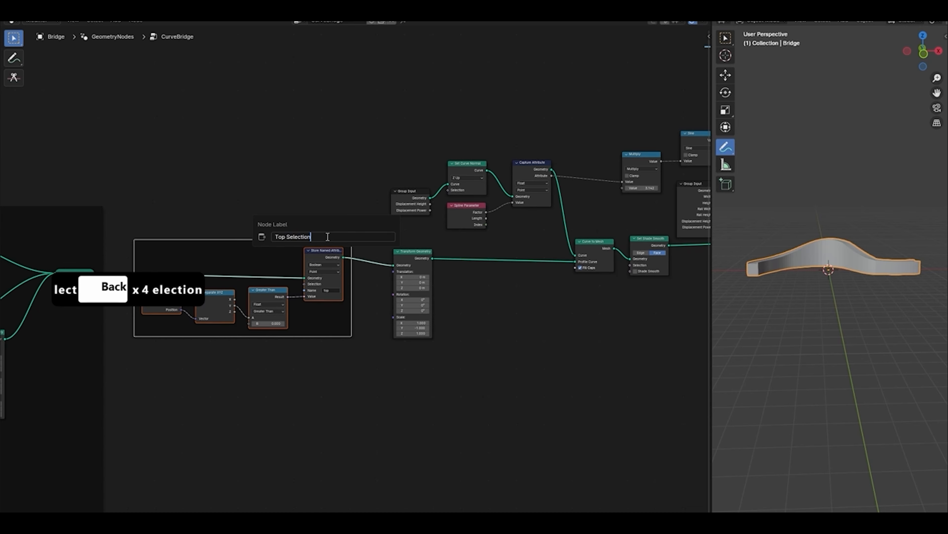
pyautogui.press('Return')
pyautogui.press('g')
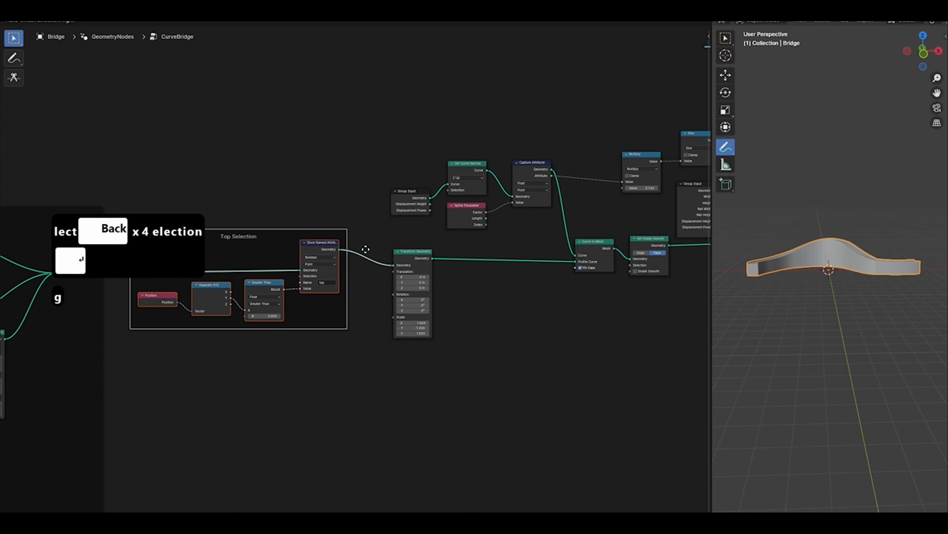
pyautogui.click(364, 248)
# Move the Transform Geometry node closer to the Top Selection frame and shift all downstream nodes toward it.
pyautogui.click(401, 254)
pyautogui.scroll(2, 401, 253)
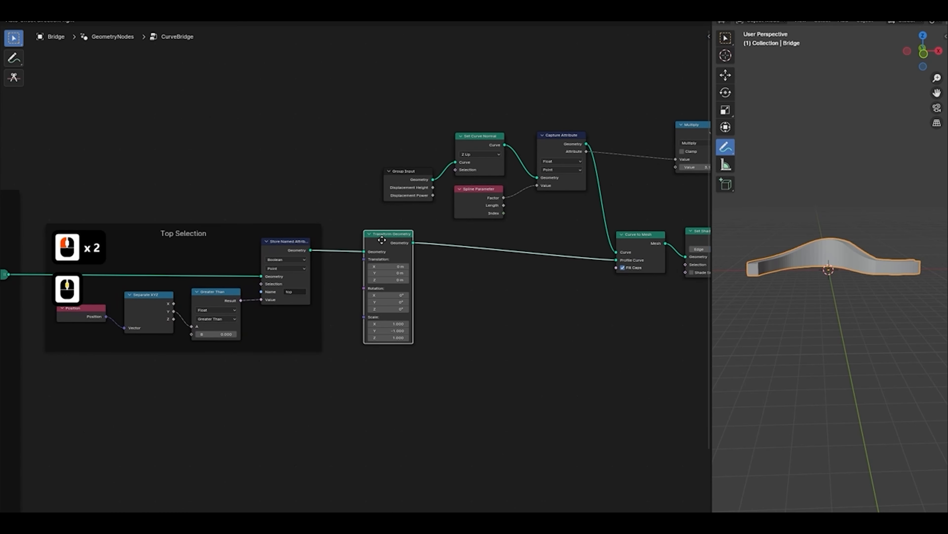
pyautogui.moveTo(381, 240); pyautogui.dragTo(357, 239)
pyautogui.scroll(-3, 474, 263)
pyautogui.moveTo(494, 272); pyautogui.dragTo(371, 276, button='middle')
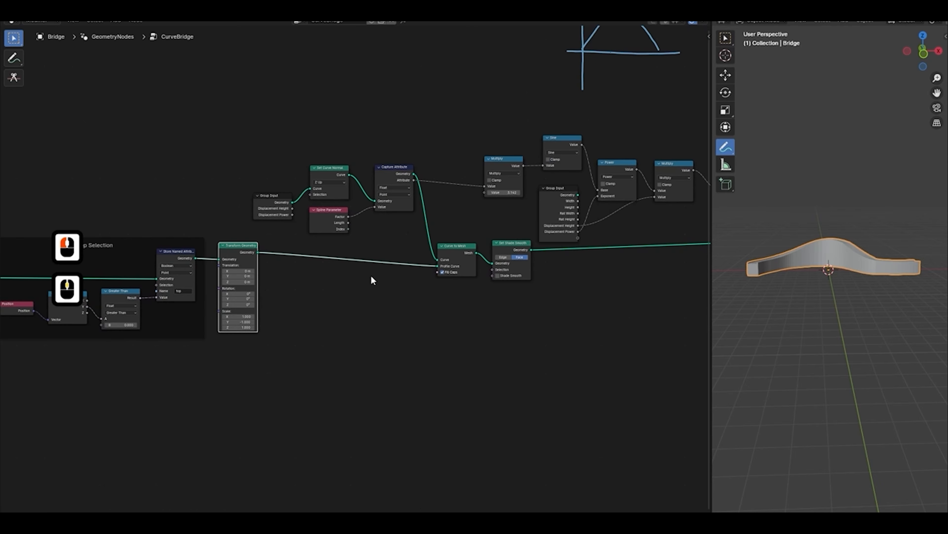
pyautogui.scroll(-3, 392, 212)
pyautogui.moveTo(301, 160); pyautogui.dragTo(788, 355)
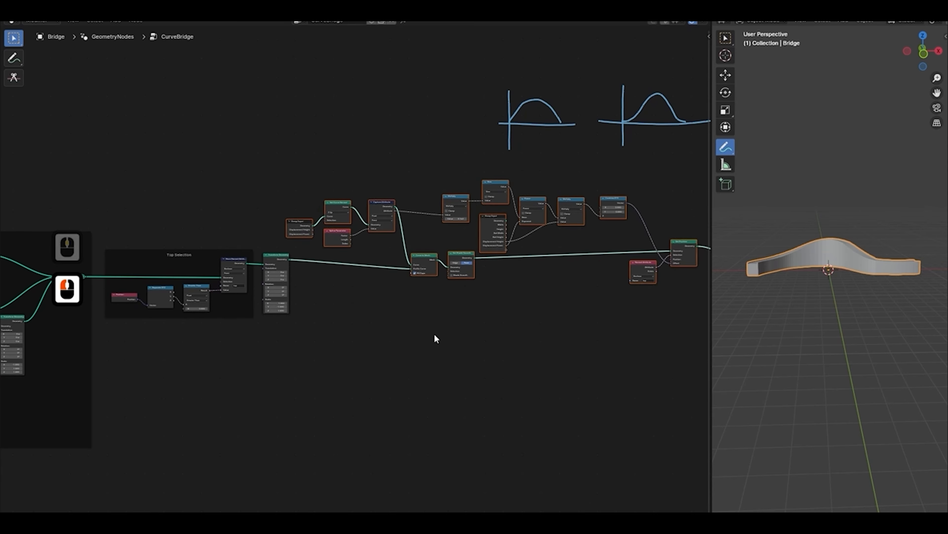
pyautogui.press('g')
pyautogui.click(462, 333)
pyautogui.click(462, 334)
# Reposition the Curve to Mesh and Set Shade Smooth nodes so they sit neatly side by side.
pyautogui.moveTo(501, 302); pyautogui.dragTo(463, 306, button='middle')
pyautogui.scroll(5, 430, 268)
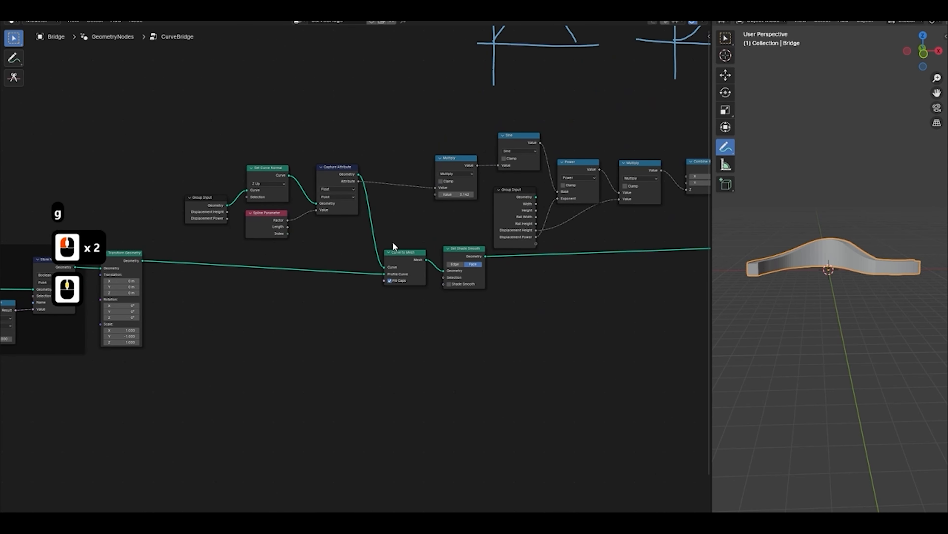
pyautogui.click(402, 250)
pyautogui.moveTo(401, 261); pyautogui.dragTo(396, 256)
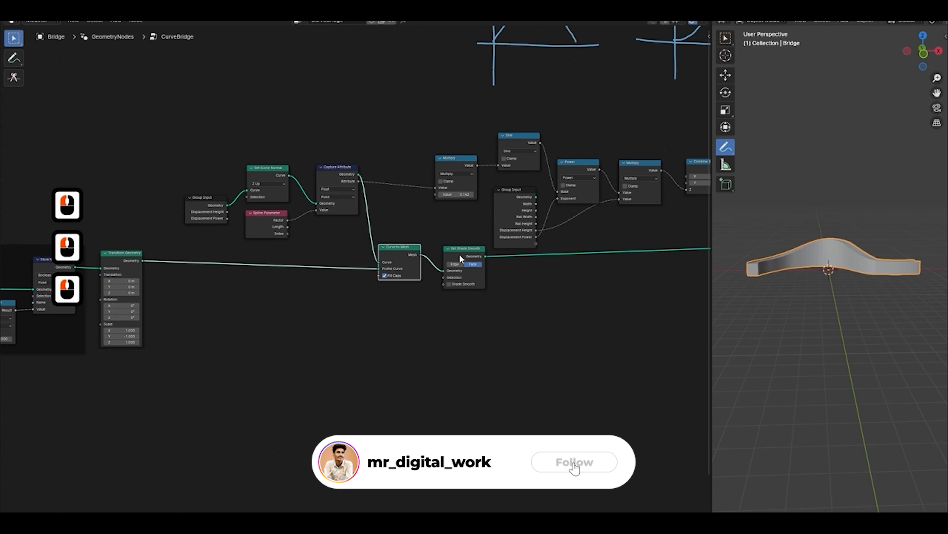
pyautogui.moveTo(459, 257); pyautogui.dragTo(450, 254)
# Hide the displacement Group Input's unused sockets and tidy the Power, Multiply, Combine XYZ, Named Attribute and Set Position nodes.
pyautogui.scroll(-3, 542, 247)
pyautogui.click(360, 239)
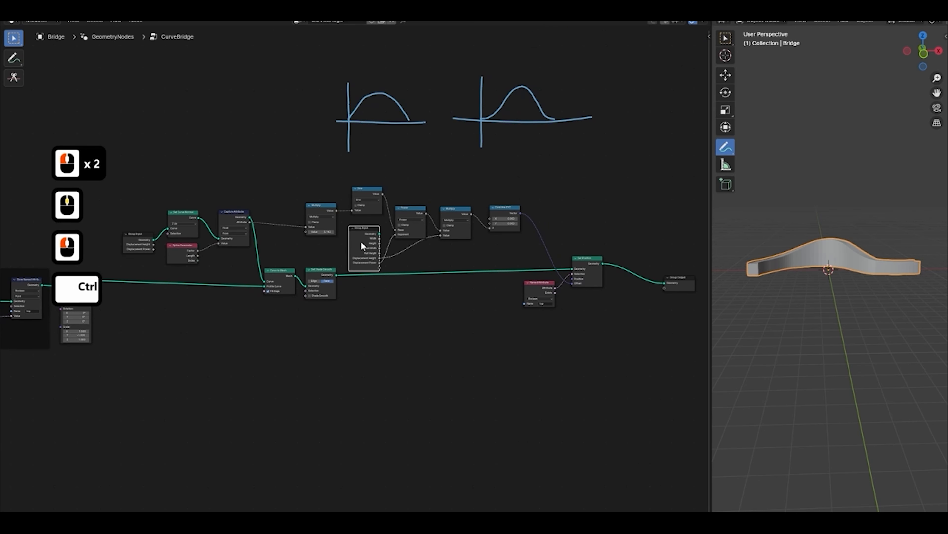
pyautogui.hotkey('ctrl', 'h')
pyautogui.moveTo(412, 215); pyautogui.dragTo(451, 216)
pyautogui.moveTo(507, 212); pyautogui.dragTo(497, 212)
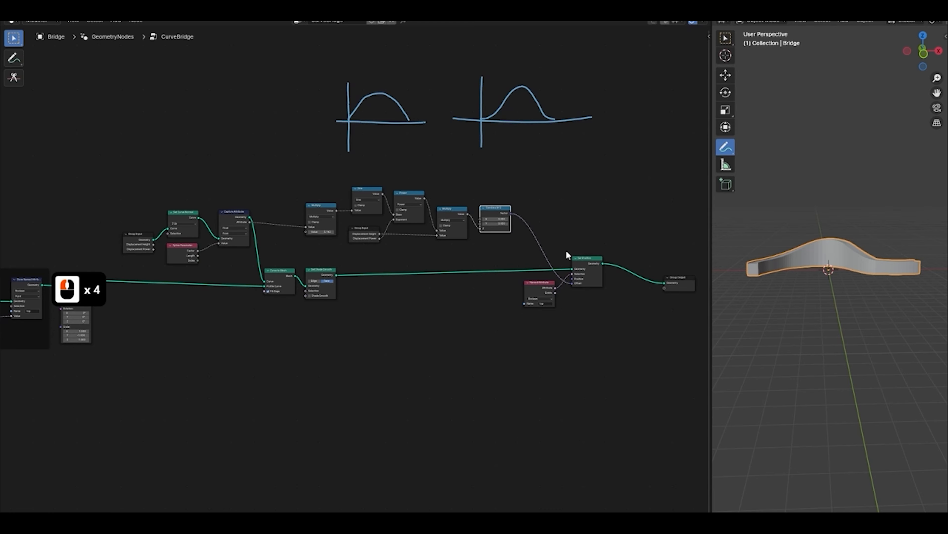
pyautogui.moveTo(539, 289); pyautogui.dragTo(489, 300)
pyautogui.moveTo(583, 266); pyautogui.dragTo(570, 269)
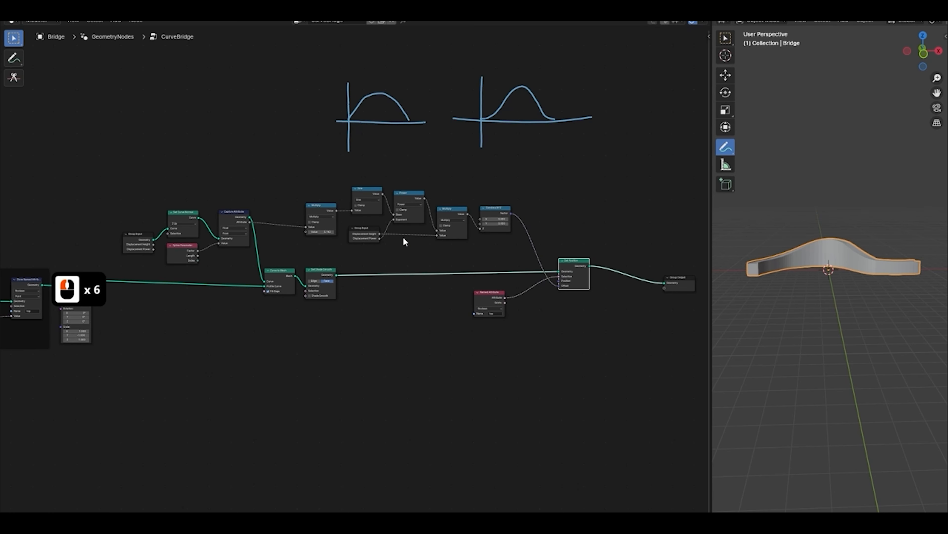
# Move all the displacement nodes, from Multiply through Set Position, farther away from the Set Shade Smooth node.
pyautogui.moveTo(445, 227); pyautogui.dragTo(537, 249)
pyautogui.keyDown('shift'); pyautogui.moveTo(493, 324); pyautogui.dragTo(570, 283); pyautogui.keyUp('shift')
pyautogui.press('g')
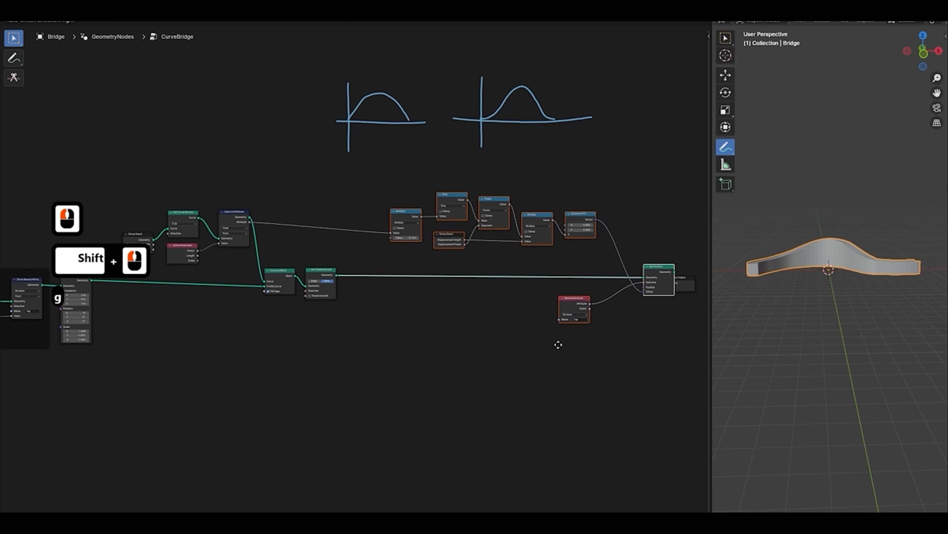
pyautogui.click(525, 337)
pyautogui.click(527, 341)
pyautogui.press('g')
# Nudge the displacement nodes together with Named Attribute and Set Position, and enclose them in a frame labelled "Displacement".
pyautogui.moveTo(359, 365); pyautogui.dragTo(612, 163)
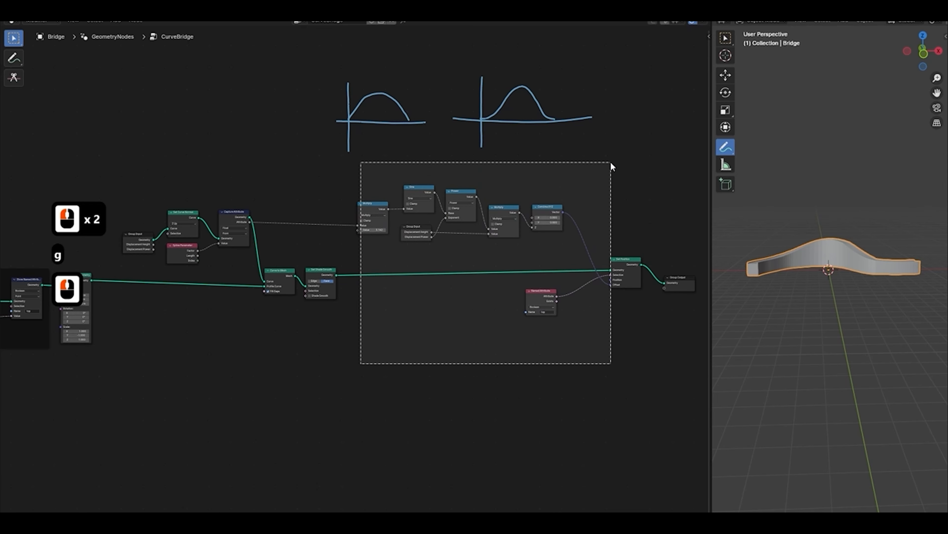
pyautogui.press('g')
pyautogui.click(613, 170)
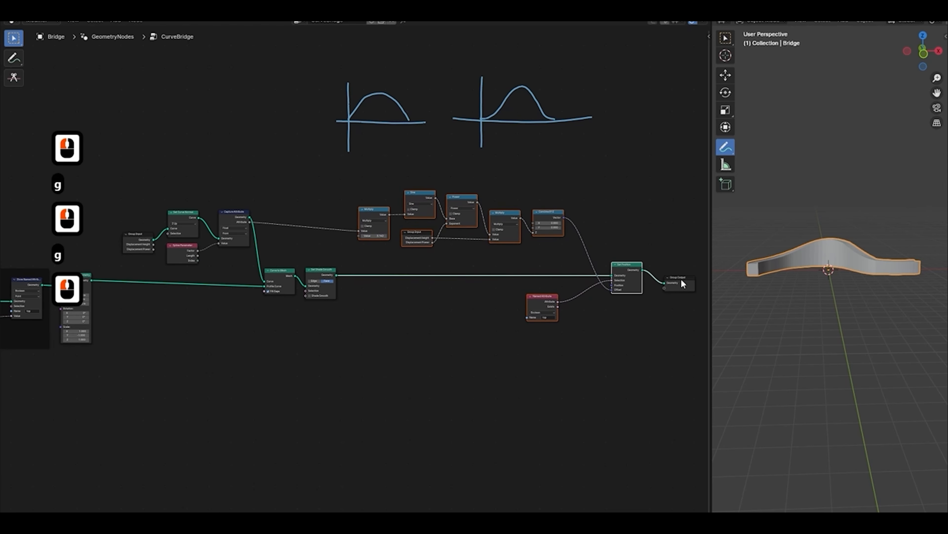
pyautogui.hotkey('ctrl', 'j')
pyautogui.press('F2')
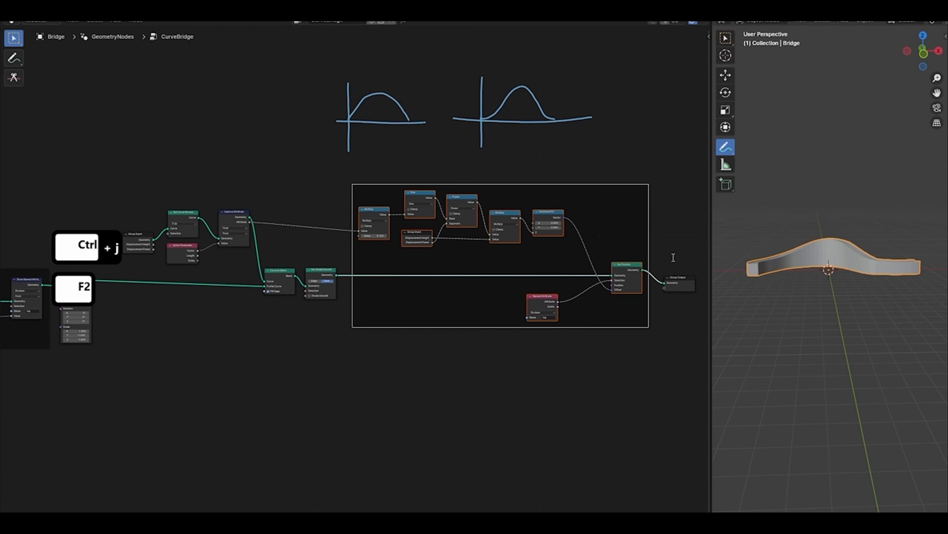
pyautogui.write('Disp')
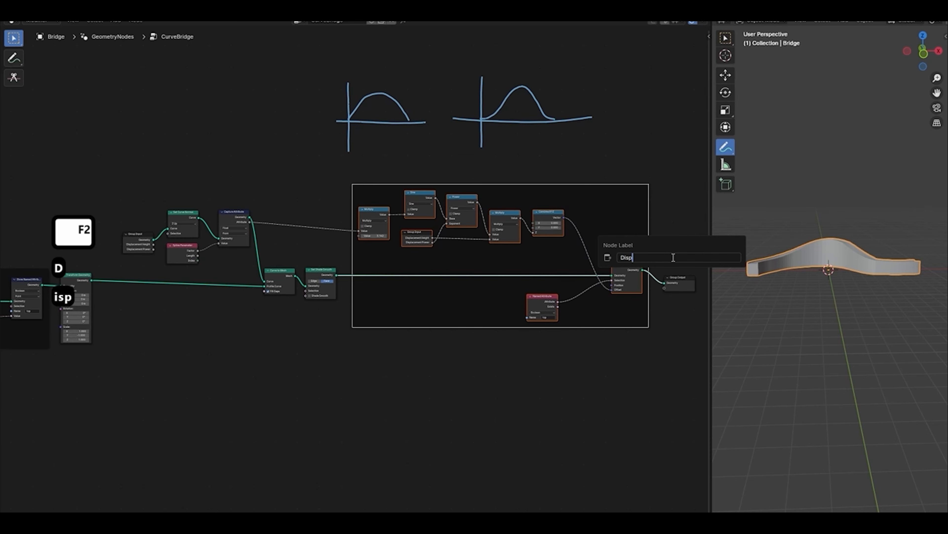
pyautogui.write('lac')
pyautogui.write('nt')
pyautogui.press('Return')
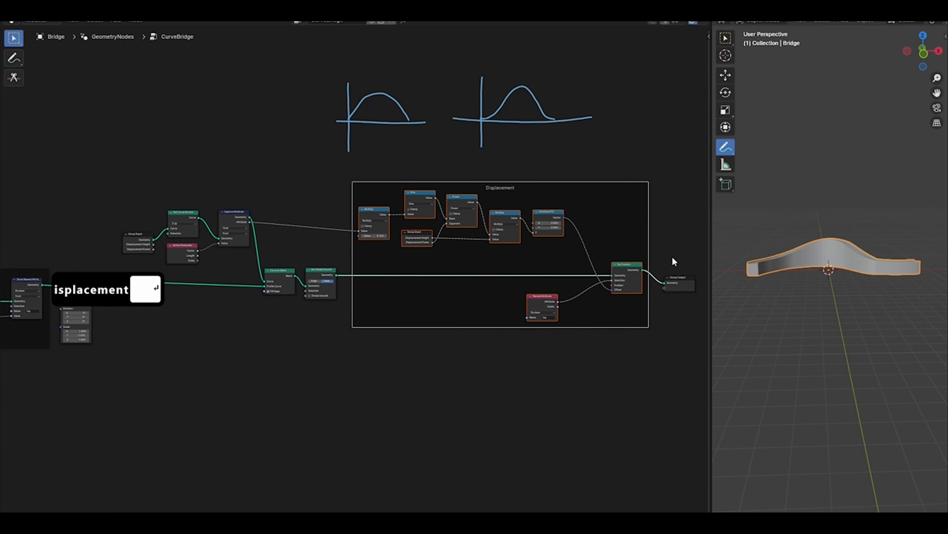
pyautogui.click(562, 378)
# Frame the Group Input, Set Curve Normal, Spline Parameter and Capture Attribute nodes as "Curve Factor" and shift the frame slightly.
pyautogui.scroll(-2, 357, 308)
pyautogui.scroll(2, 357, 308)
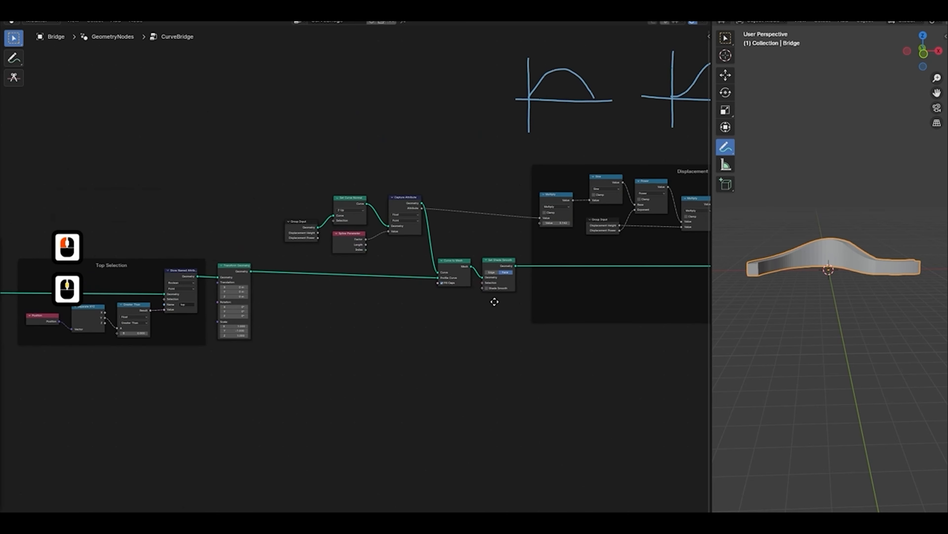
pyautogui.moveTo(304, 198); pyautogui.dragTo(415, 261)
pyautogui.hotkey('ctrl', 'j')
pyautogui.press('F2')
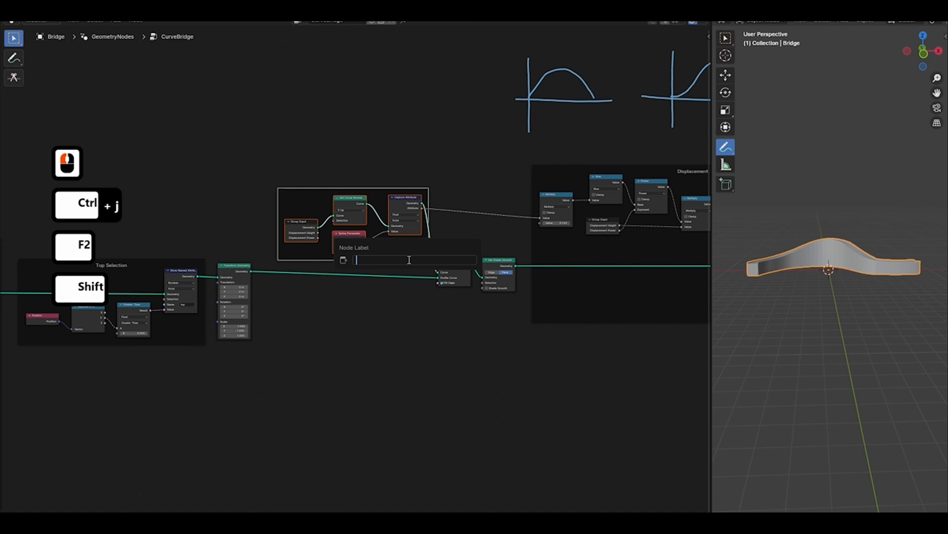
pyautogui.write('Curve Factor')
pyautogui.press('Return')
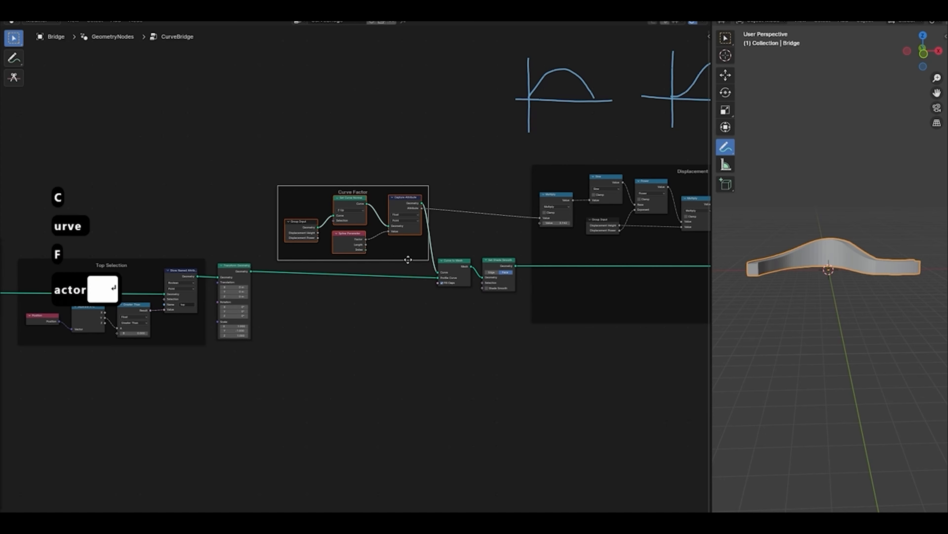
pyautogui.press('g')
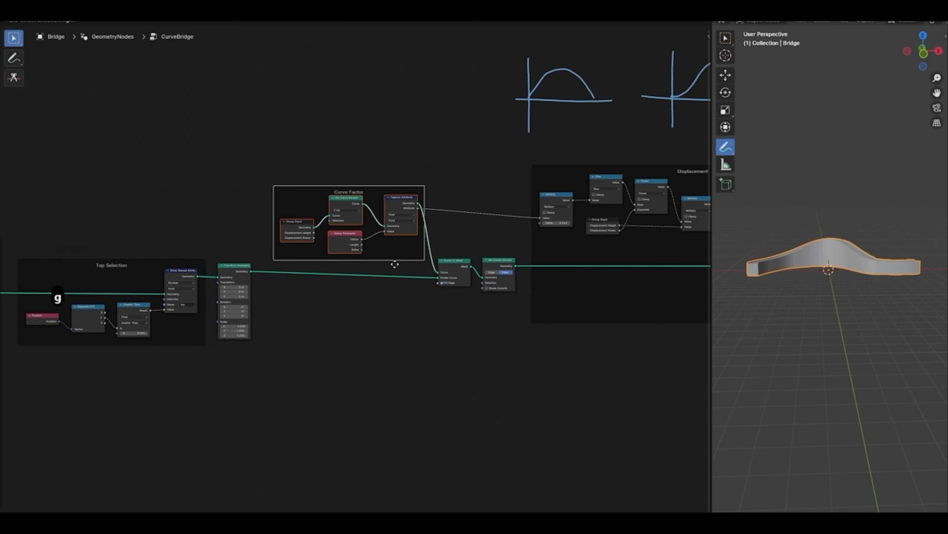
pyautogui.click(397, 263)
# Enclose the Curve to Mesh and Set Shade Smooth nodes in a frame labelled "Convert to Mesh".
pyautogui.click(460, 236)
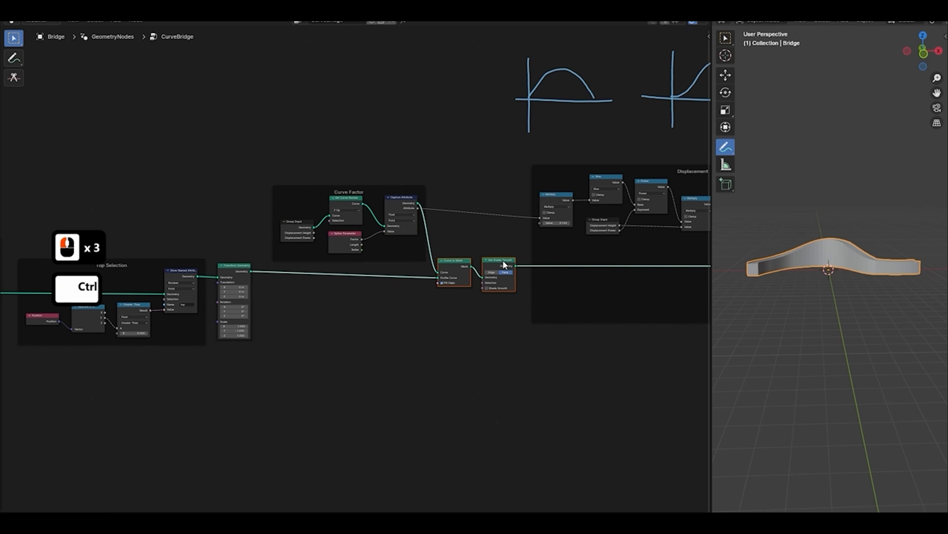
pyautogui.hotkey('ctrl', 'j')
pyautogui.press('F2')
pyautogui.write('co')
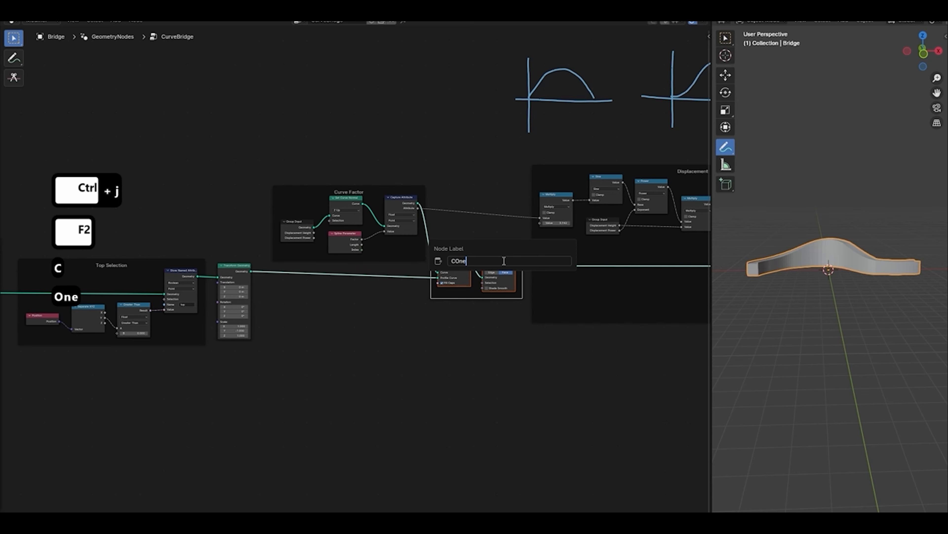
pyautogui.press('BackSpace')
pyautogui.press('BackSpace')
pyautogui.press('BackSpace')
pyautogui.write('onvert t')
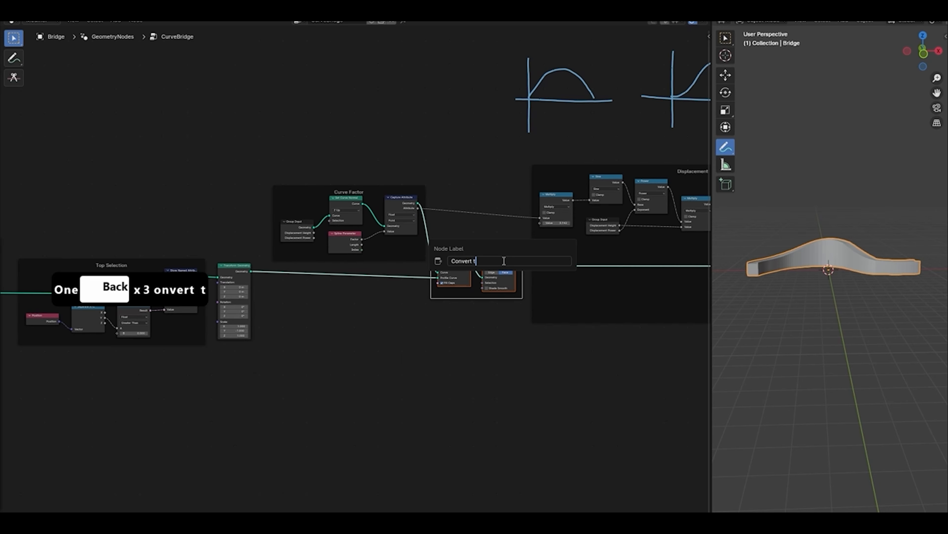
pyautogui.write('o Mesh')
pyautogui.press('Return')
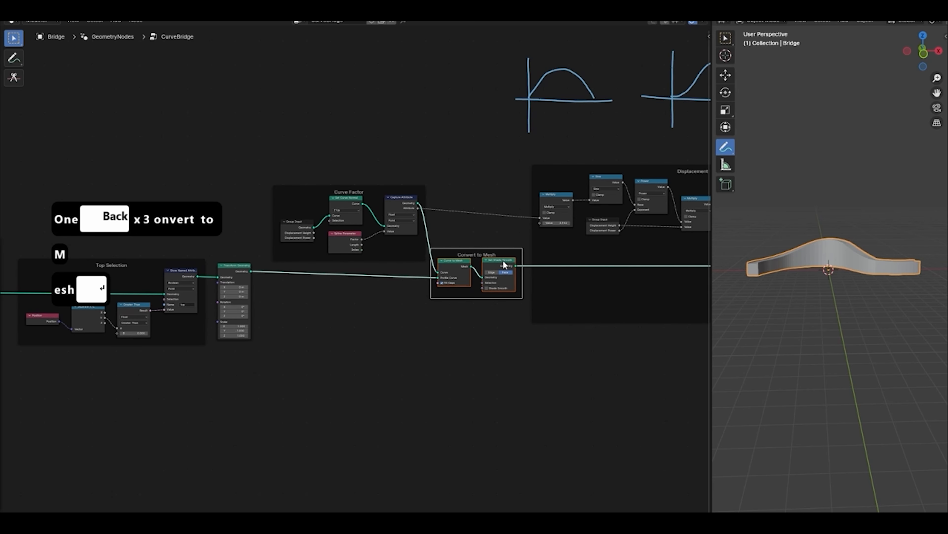
# Adjust the position of the Convert to Mesh frame between the Curve Factor and Displacement frames.
pyautogui.press('g')
pyautogui.click(507, 308)
pyautogui.click(508, 308)
pyautogui.scroll(-2, 642, 344)
pyautogui.moveTo(699, 322); pyautogui.dragTo(567, 323, button='middle')
pyautogui.scroll(1, 567, 323)
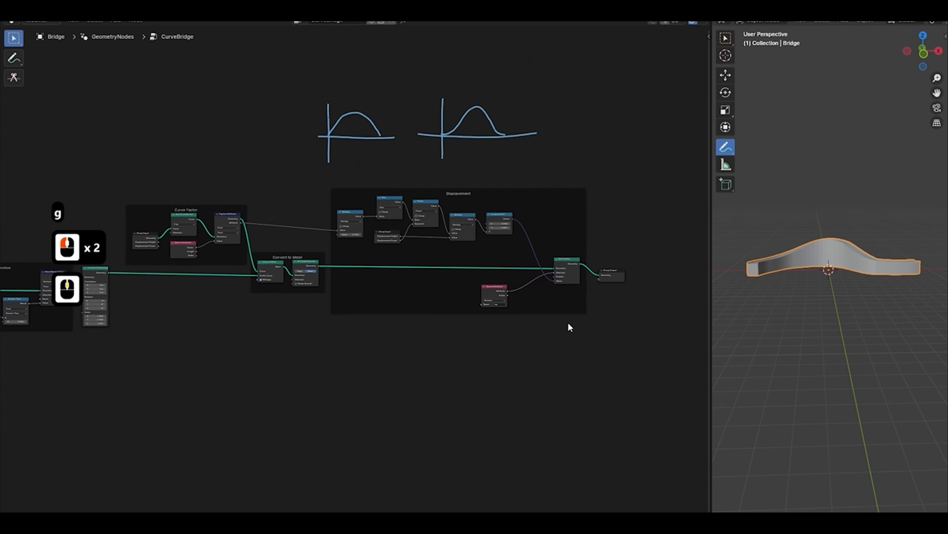